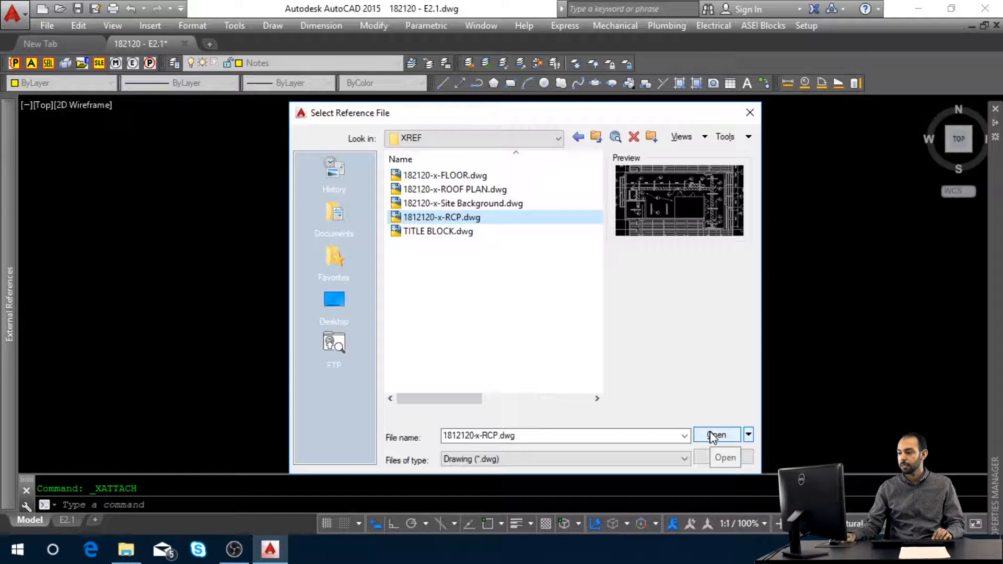
- Attach 1812120-x-RCP.dwg as an external reference with full path, scale 1, insertion point 0,0,0 and rotation 0
click(715, 435)
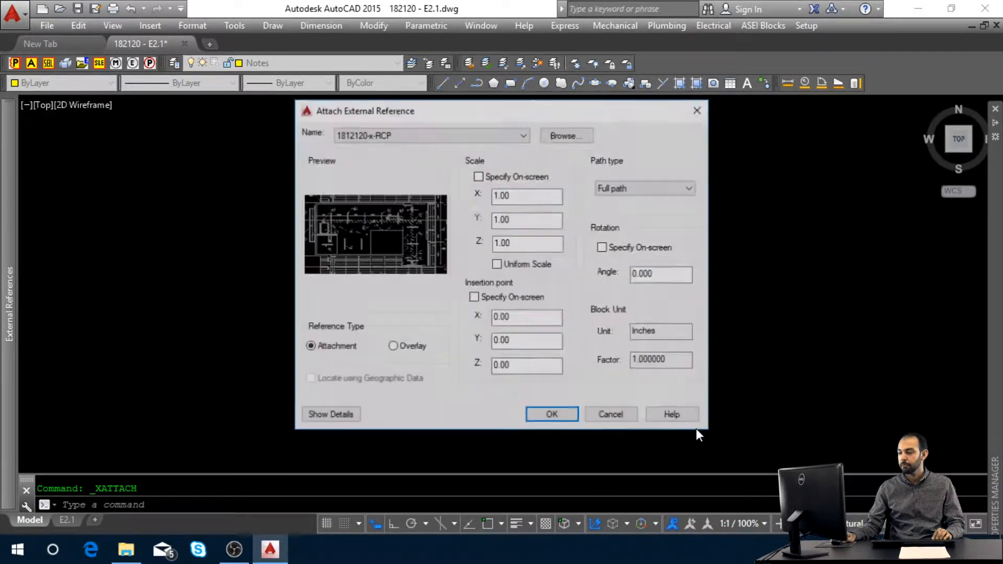
click(542, 412)
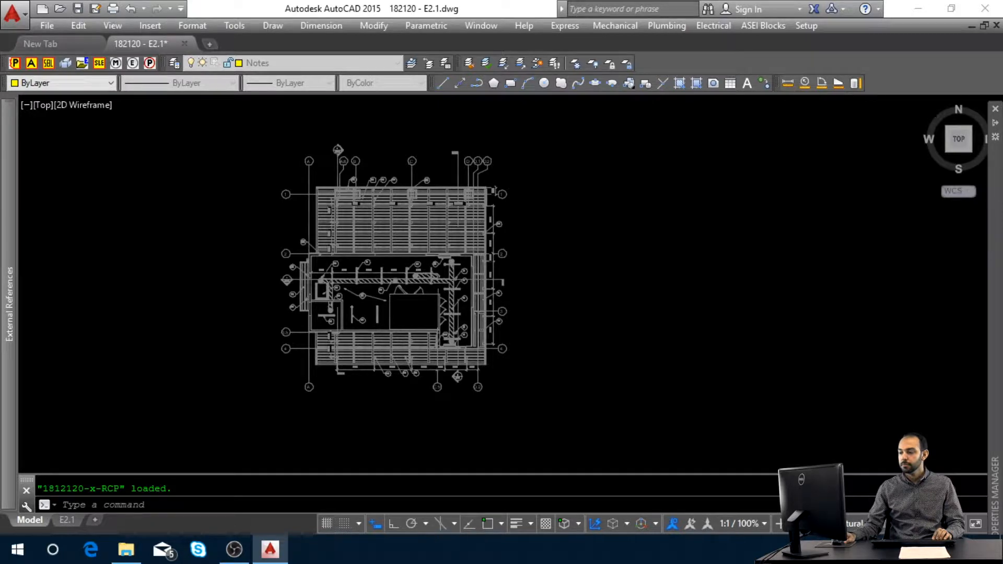
middle_click(522, 409)
middle_click(523, 409)
- Freeze the ceiling plan's dimension layer and the annotation layers of its note tags and section symbols
text(AYF)
key(Return)
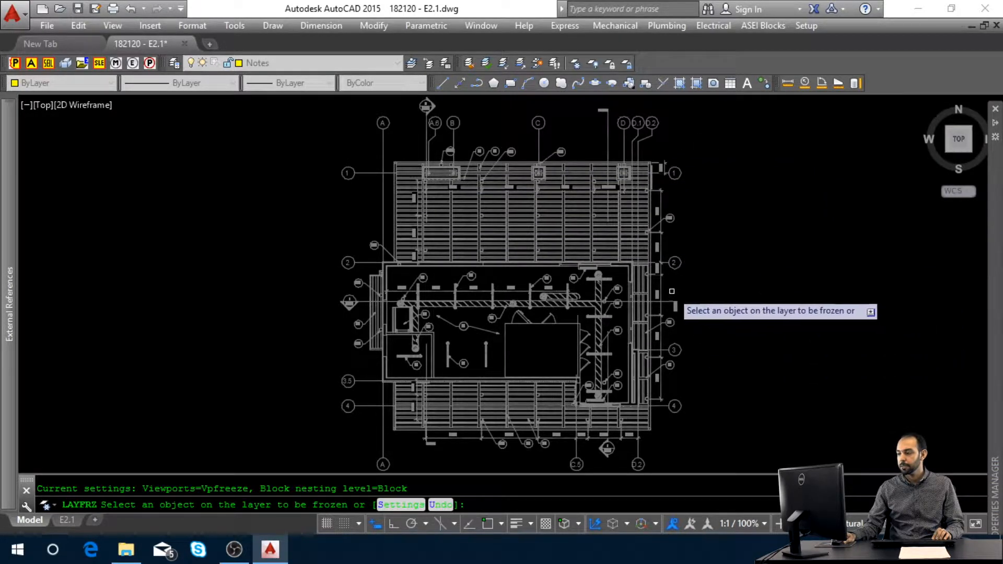
click(661, 291)
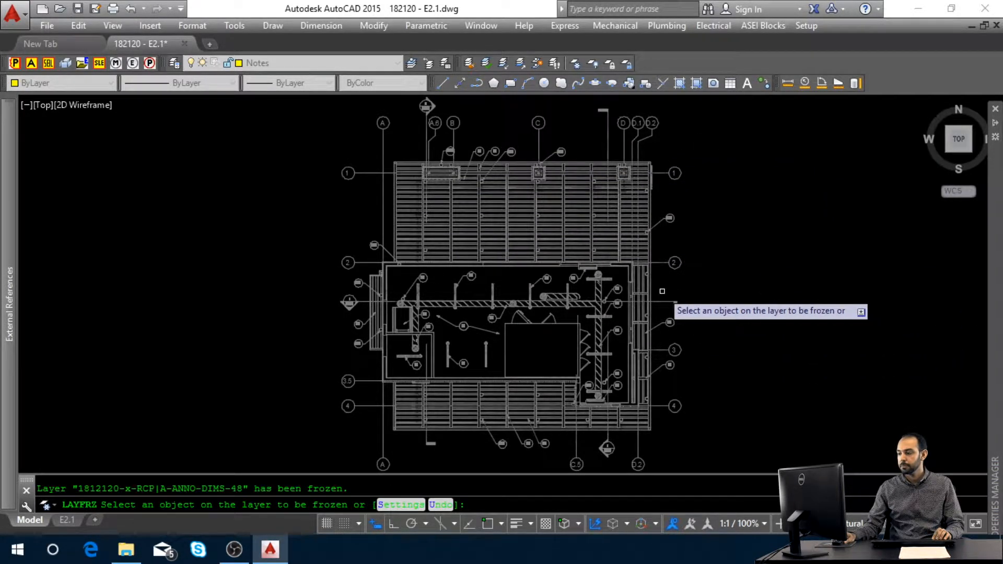
click(548, 281)
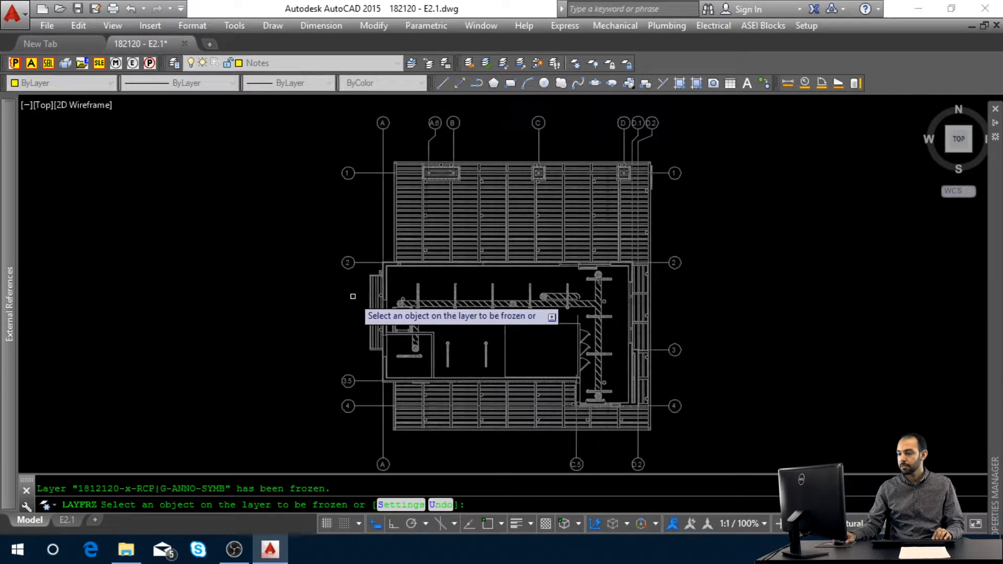
key(Return)
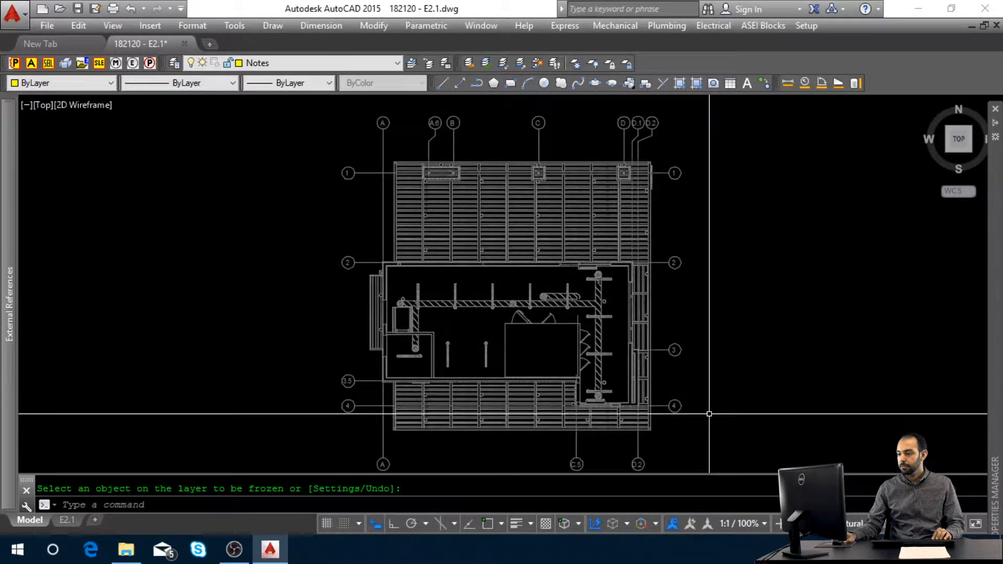
- Freeze the layer of the hatched ductwork running through the interior of the ceiling plan
key(Return)
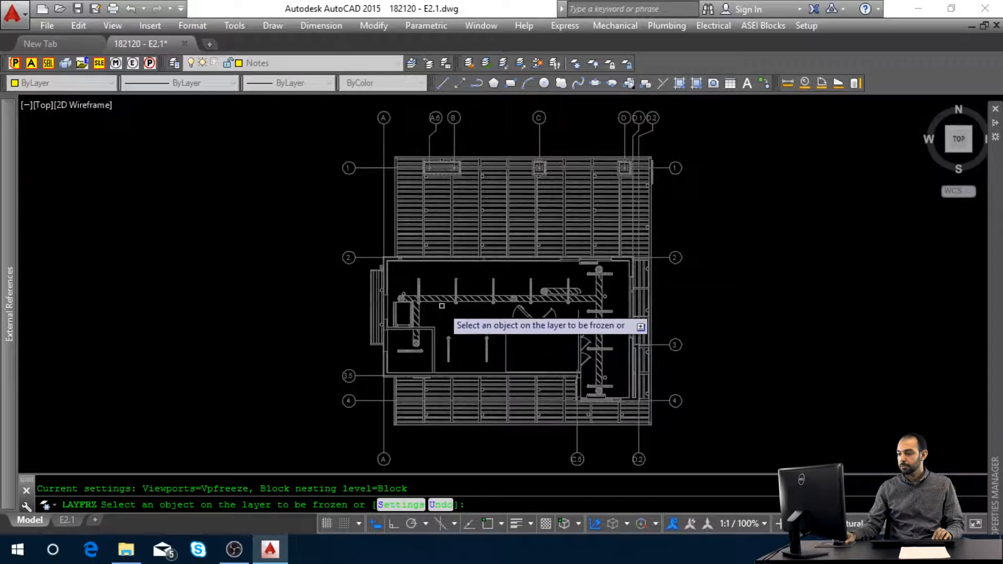
click(440, 301)
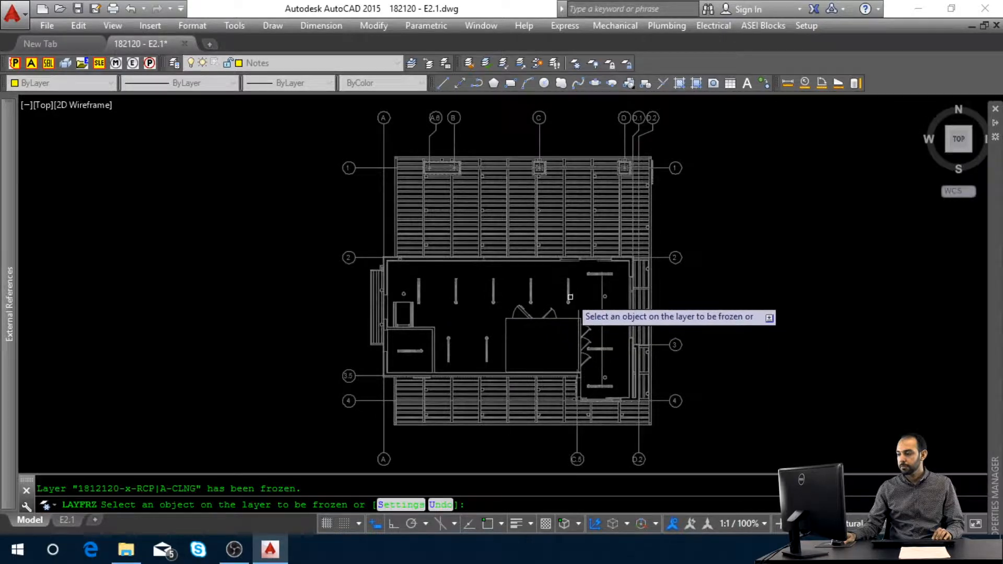
key(Return)
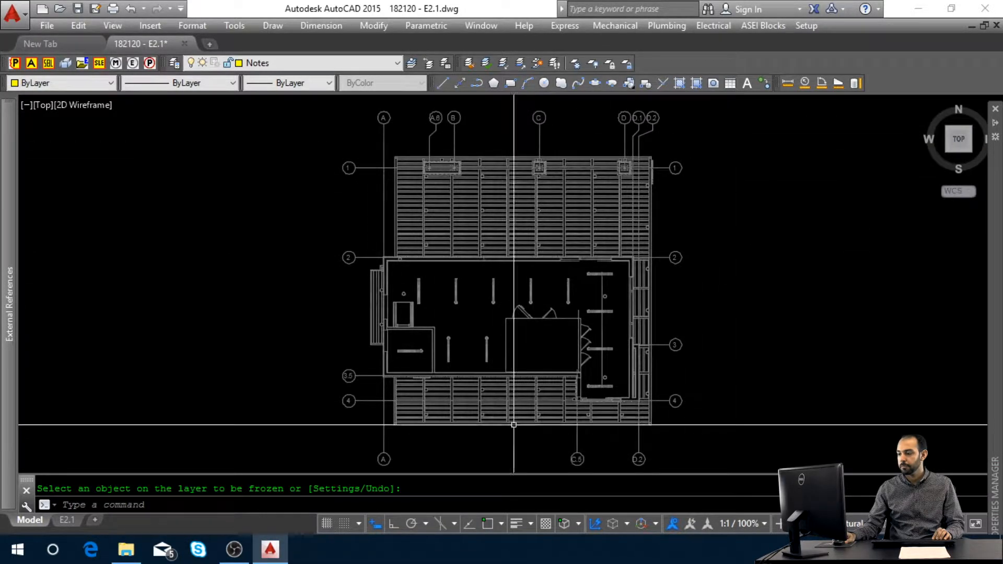
- Examine the light fixtures left in the ceiling plan up close and across the whole building
scroll(454, 293, up, 6)
scroll(450, 232, up, 2)
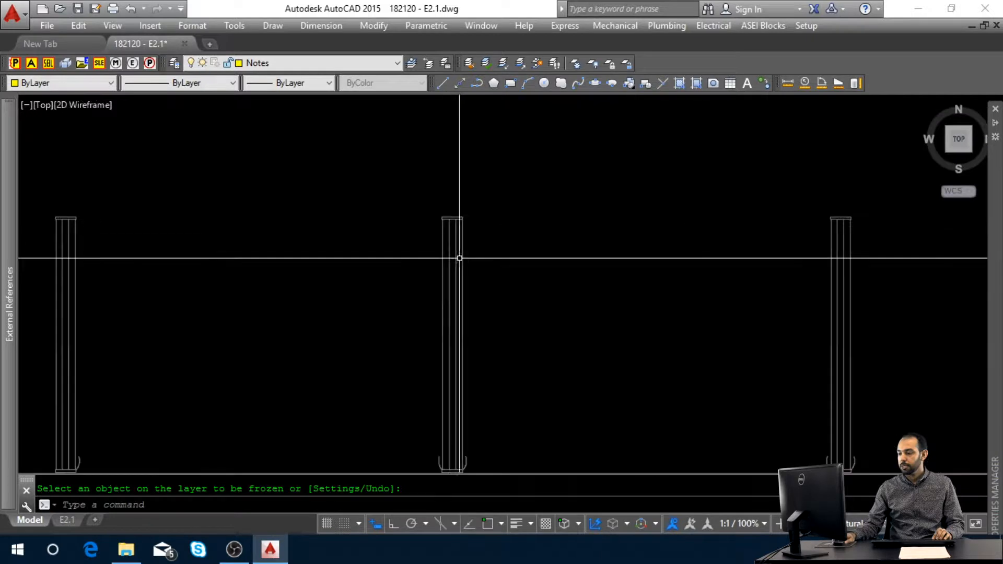
middle_drag(497, 369, 500, 363)
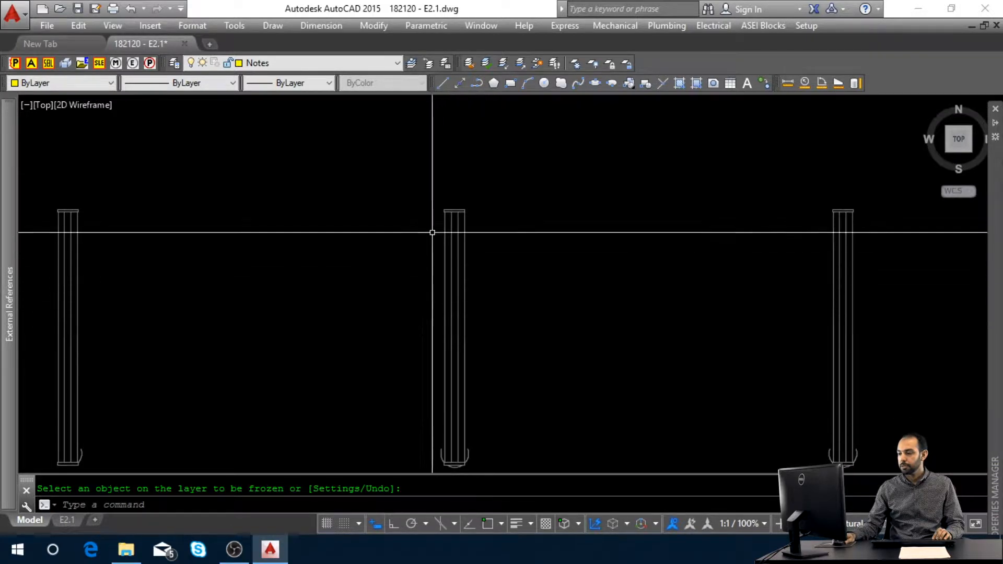
scroll(514, 300, down, 2)
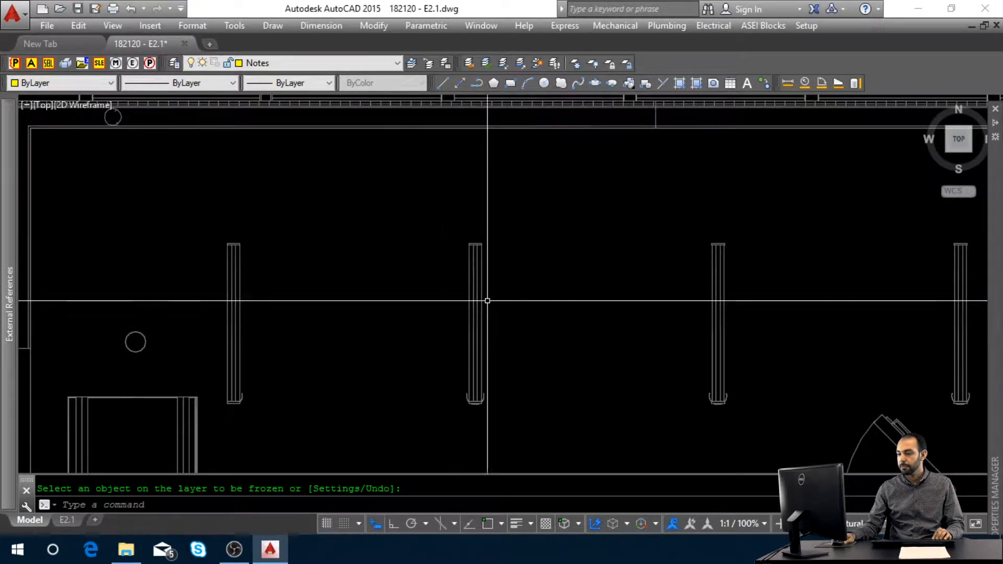
scroll(689, 311, down, 2)
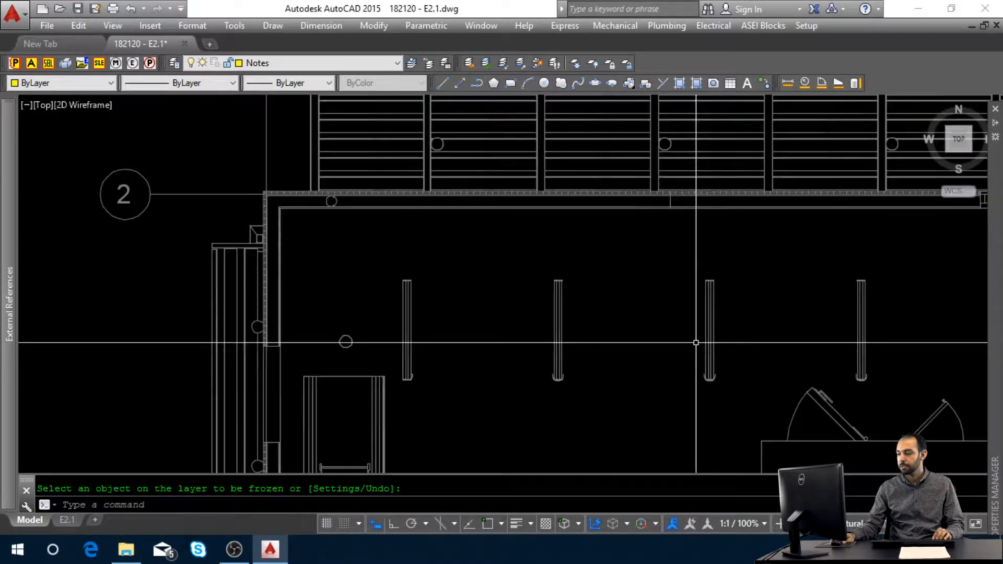
mouse_move(761, 336)
middle_down()
mouse_move(376, 266)
mouse_move(448, 242)
middle_up()
scroll(451, 248, down, 4)
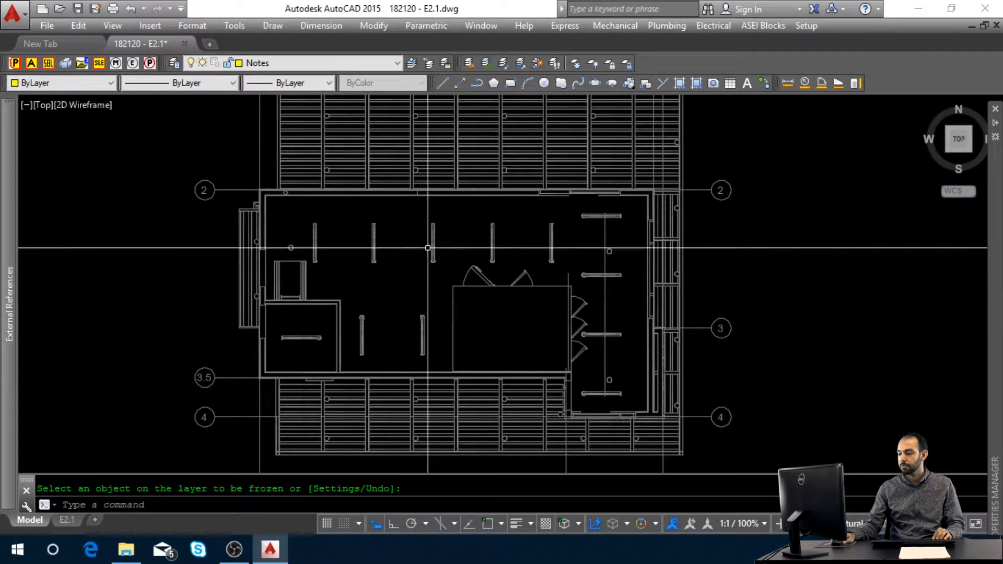
middle_click(449, 374)
middle_click(450, 374)
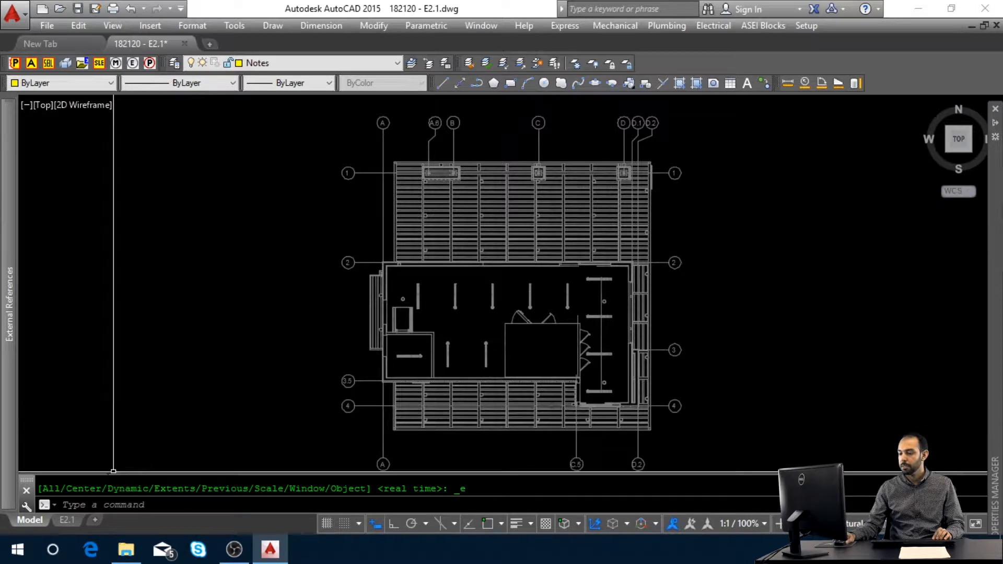
- Open the E2.1 sheet layout and make Defpoints the current layer
click(68, 520)
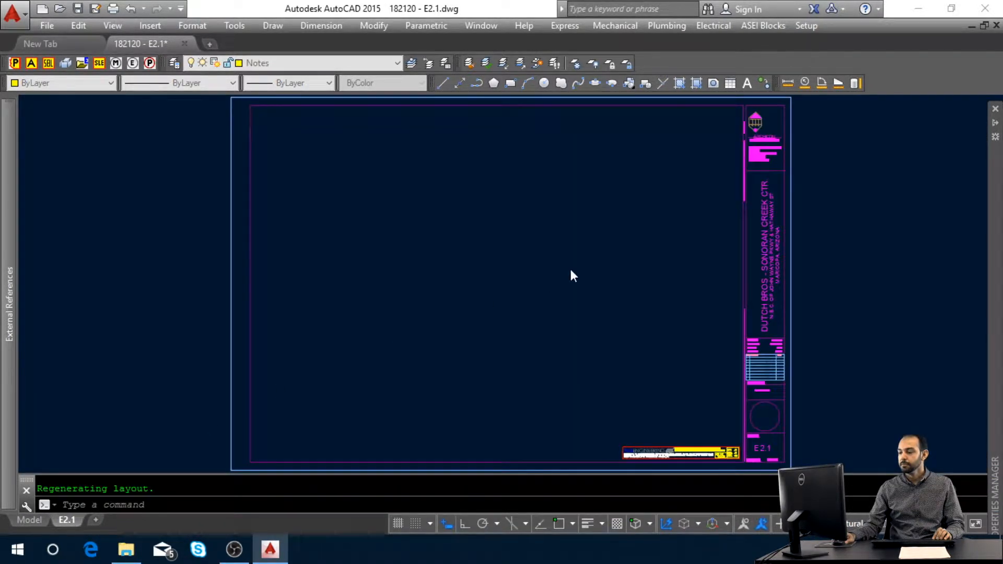
click(551, 243)
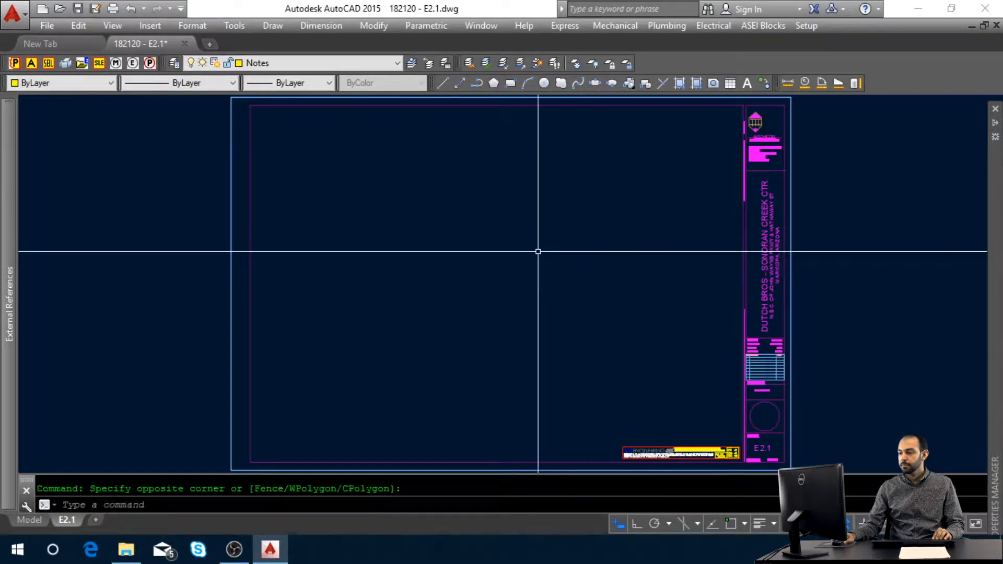
click(342, 64)
scroll(341, 64, up, 7)
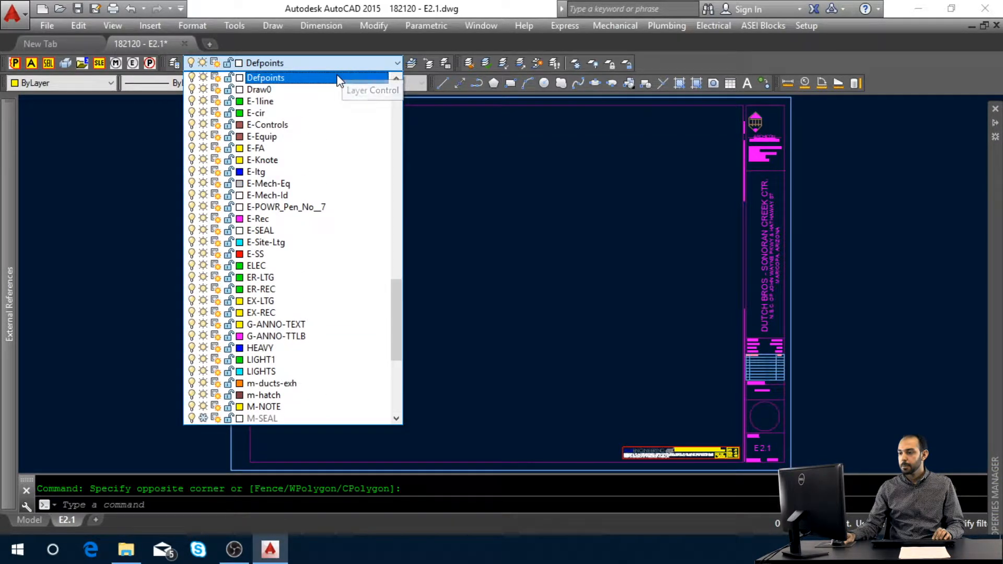
click(337, 77)
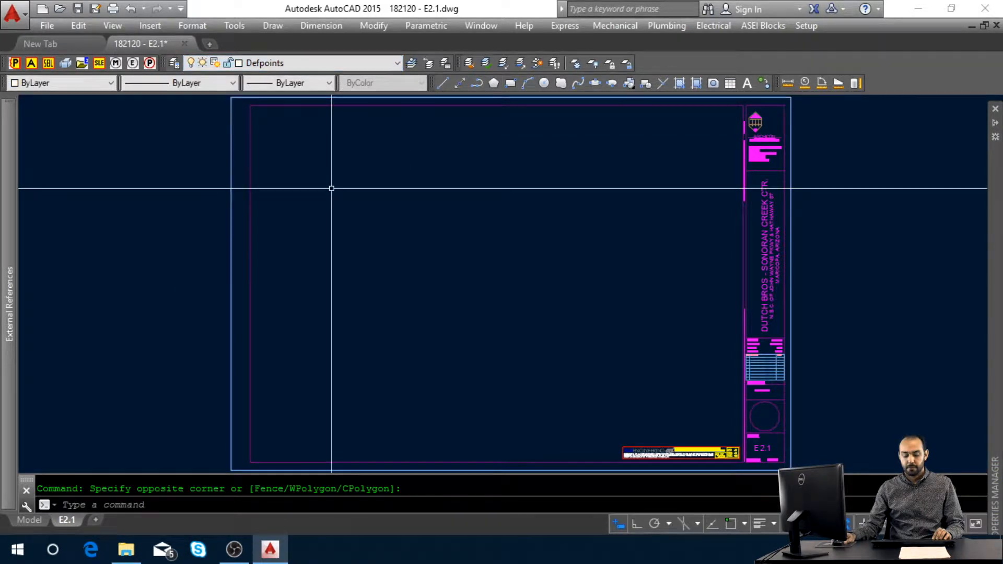
- Create a rectangular viewport in the upper-left area of the sheet, allowing the regeneration
text(mv)
key(Return)
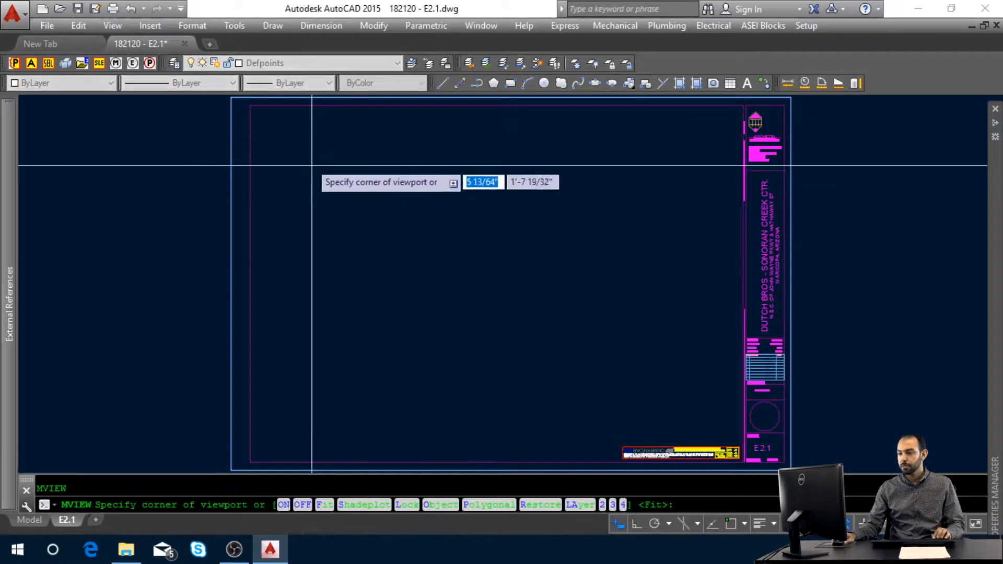
click(261, 119)
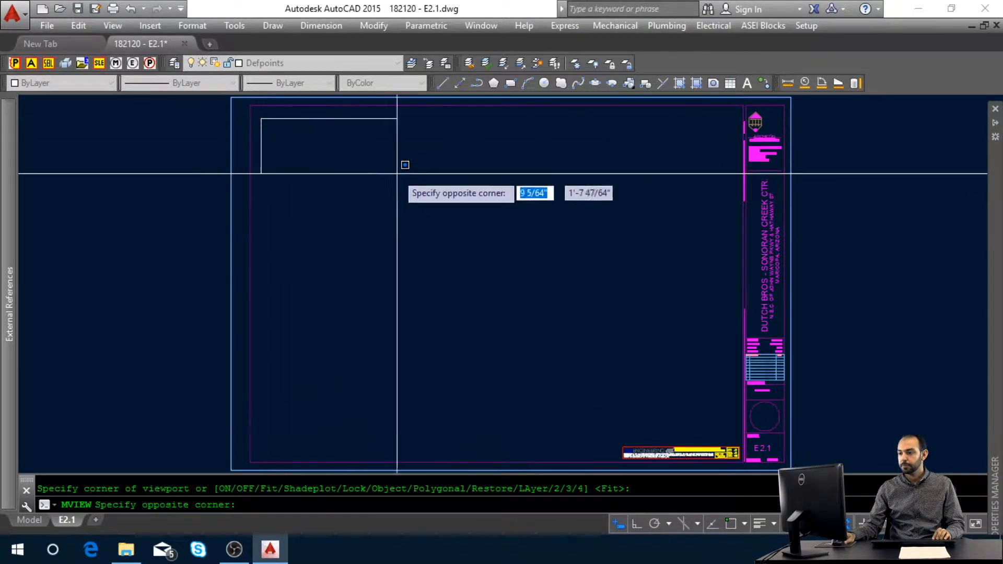
click(587, 326)
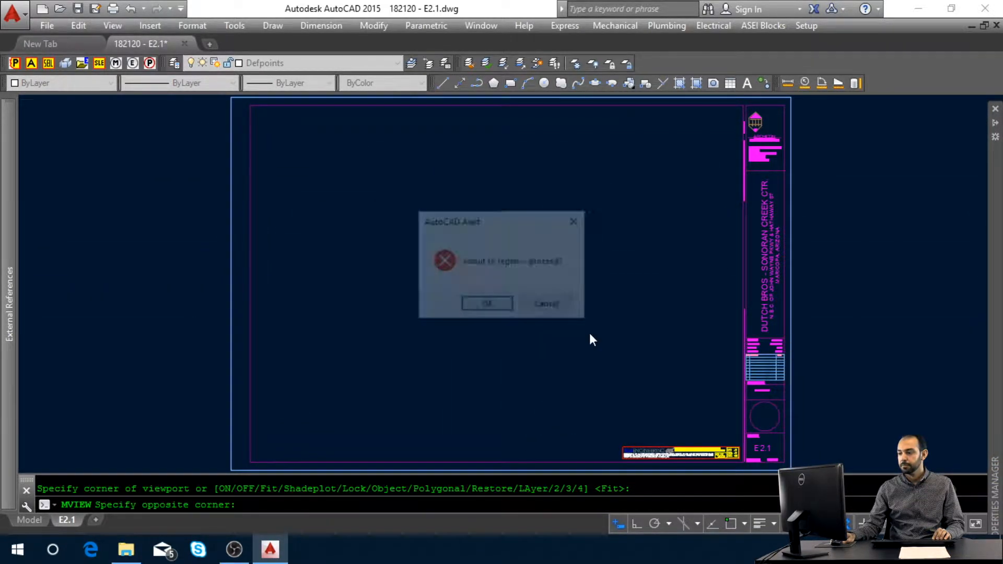
click(487, 306)
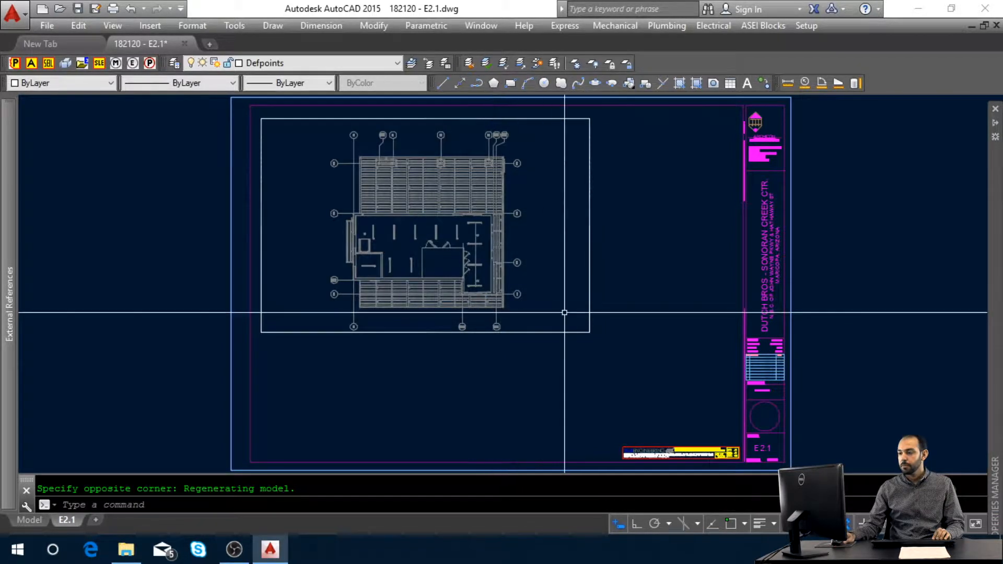
double_click(567, 241)
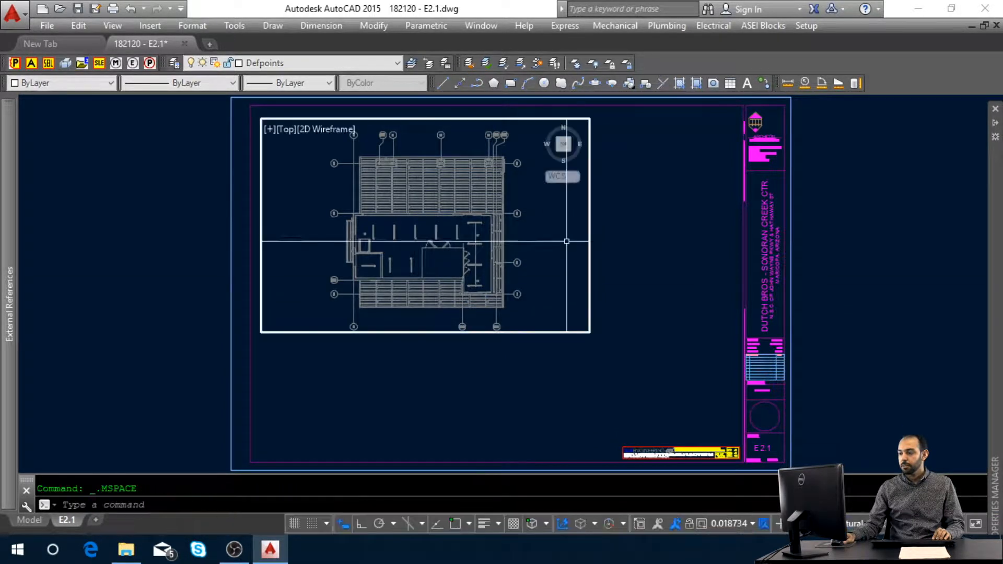
click(718, 525)
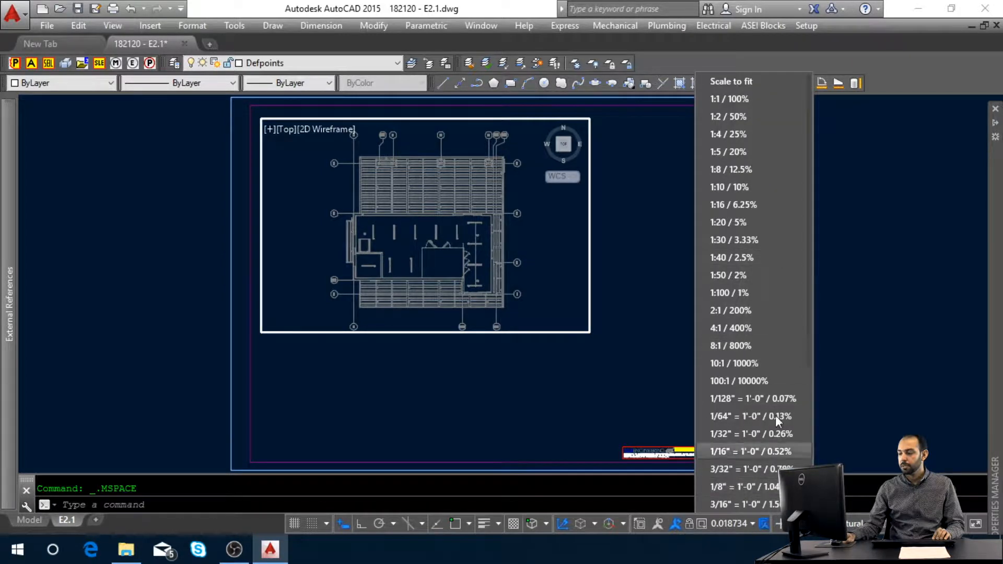
scroll(767, 341, down, 2)
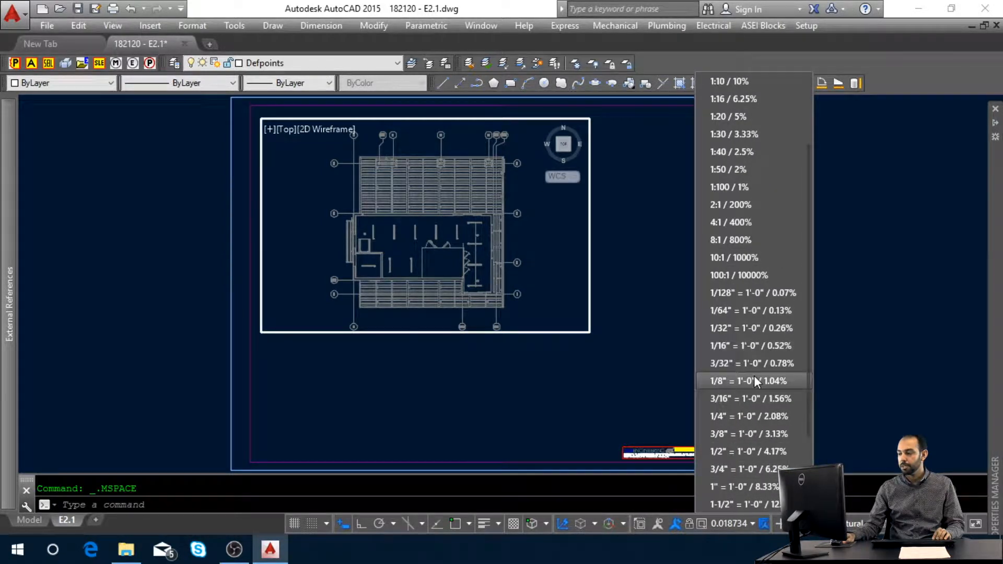
click(650, 368)
double_click(651, 368)
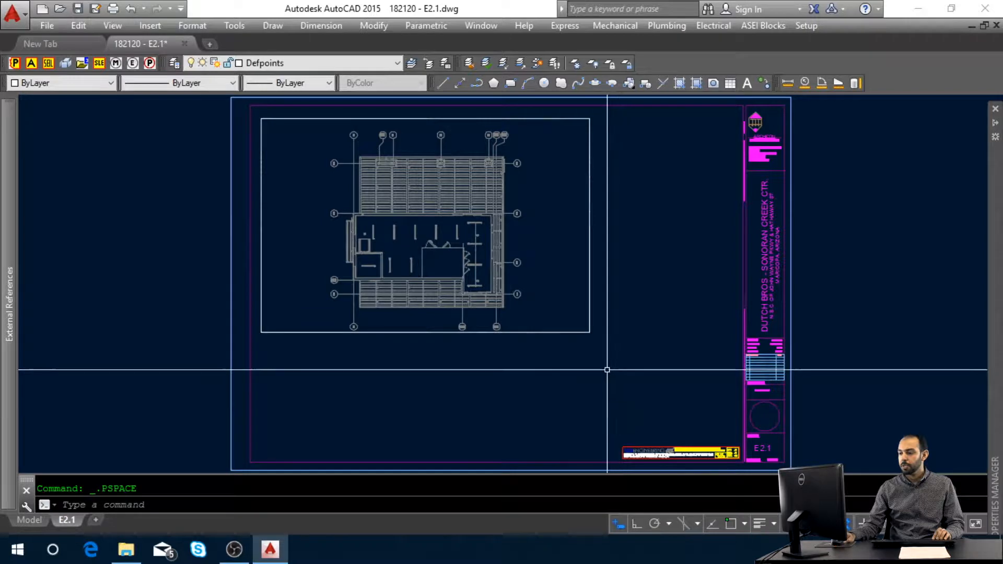
- Narrow the viewport by moving its right and left edges in closer to the ceiling plan
click(595, 316)
click(587, 325)
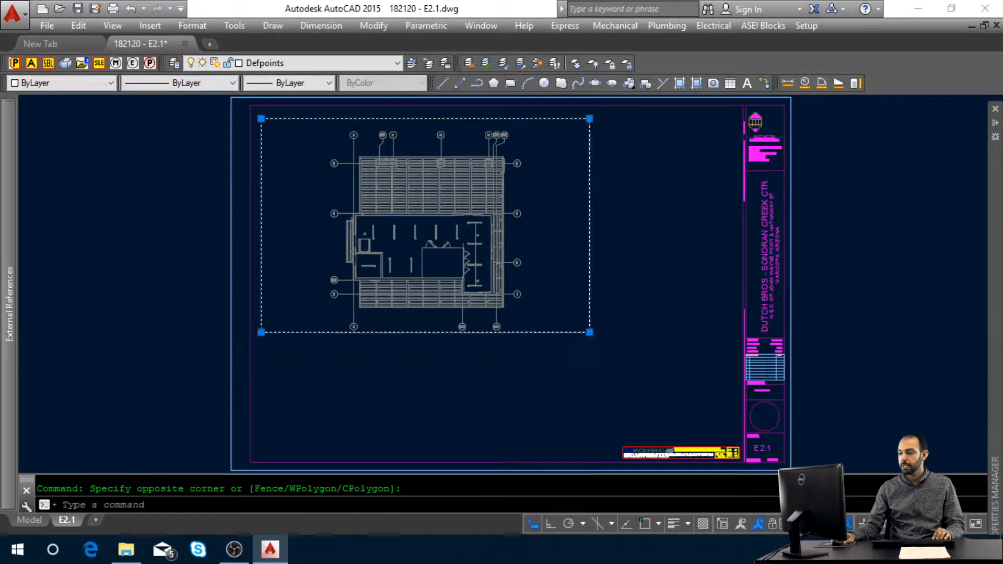
click(589, 333)
click(541, 333)
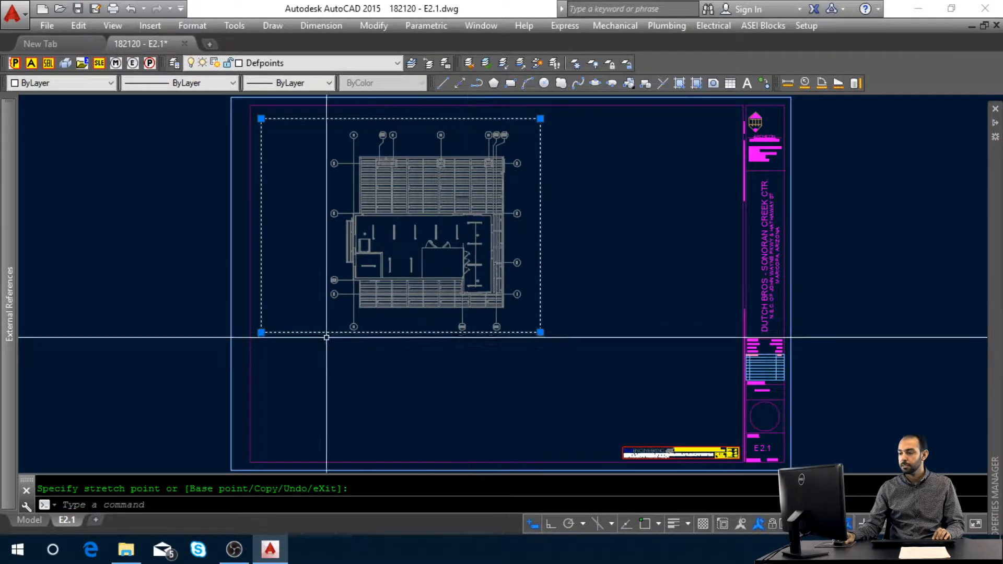
click(261, 332)
click(304, 333)
key(Escape)
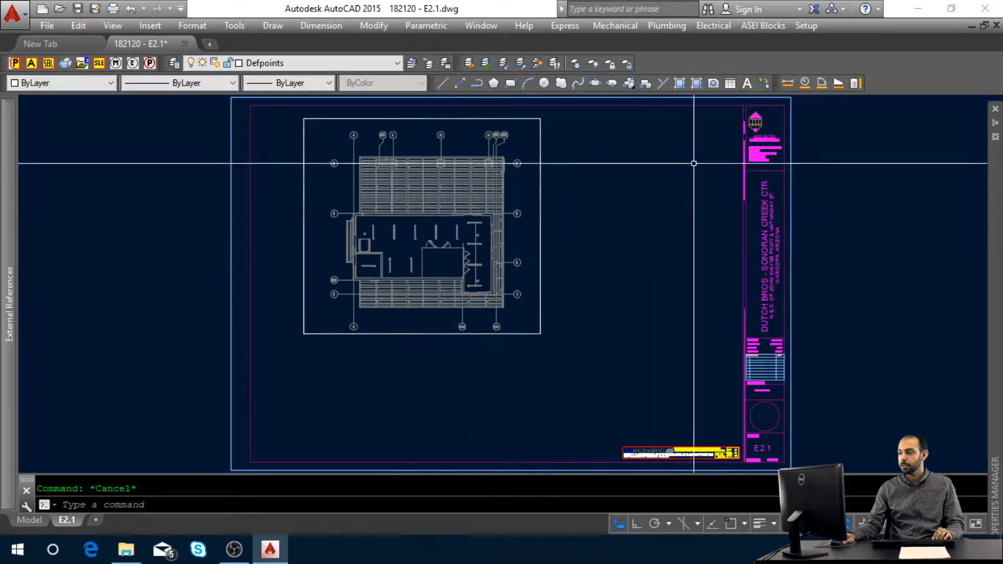
- Insert a New Plan Title w/ North Arrow block just below the viewport at scale 1 and rotation 0
click(748, 27)
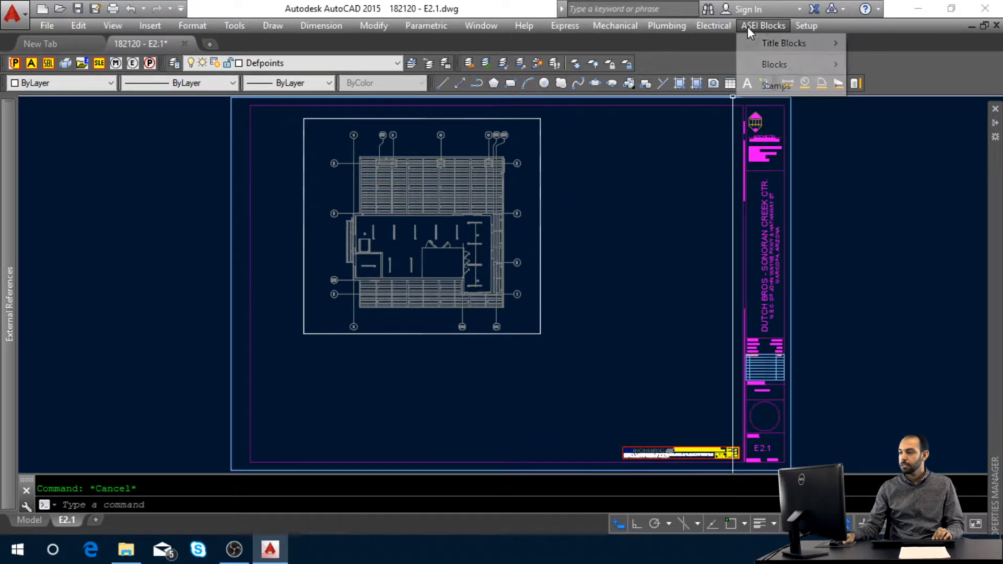
mouse_move(783, 62)
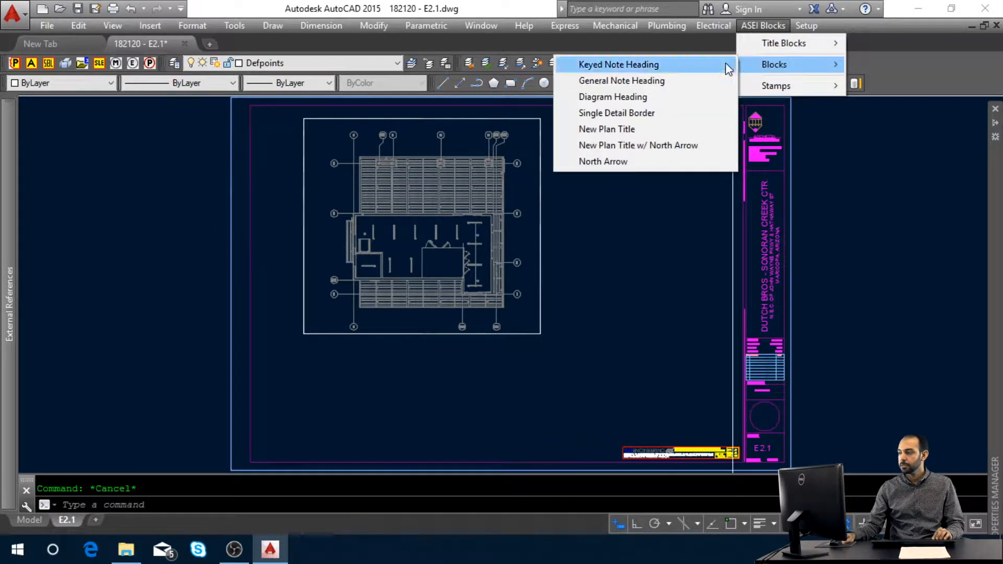
click(660, 146)
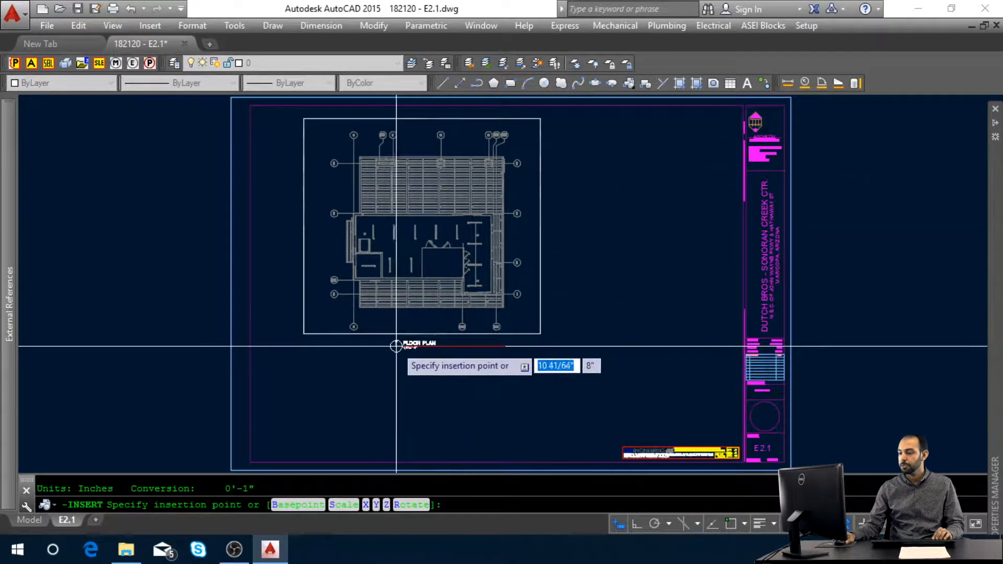
click(378, 347)
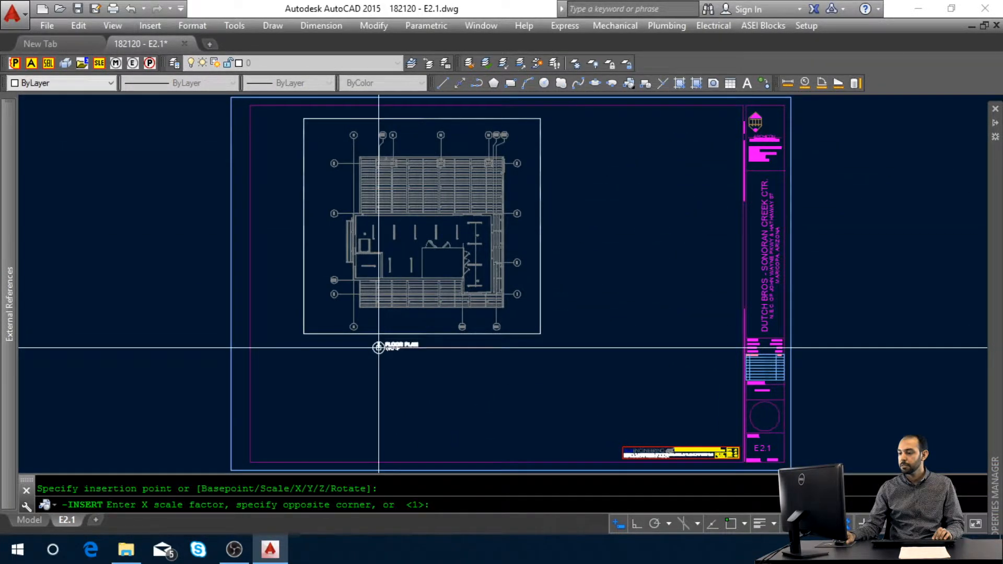
key(Return)
key(Return)
scroll(379, 342, up, 6)
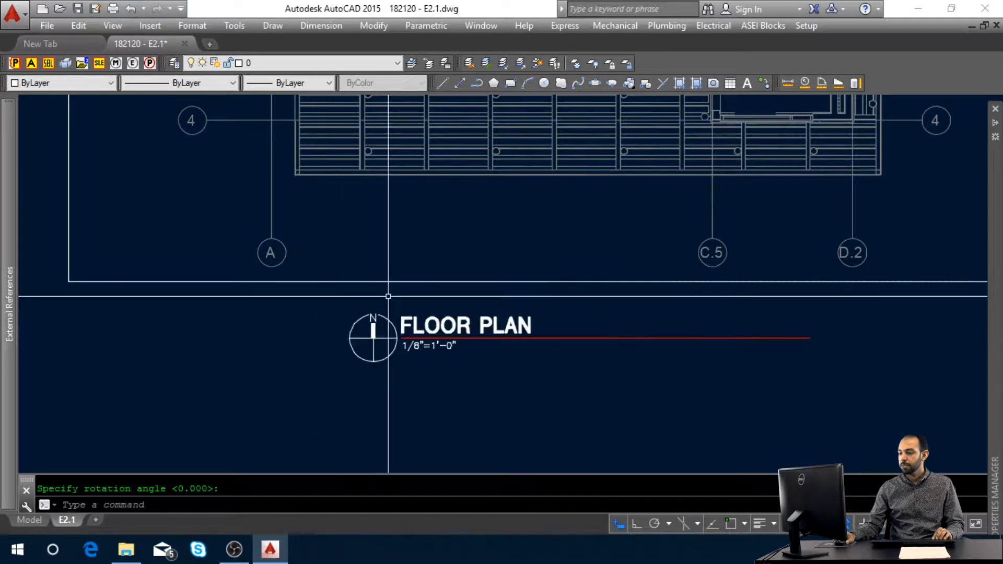
- Change the plan title below the viewport to LIGHTING PLAN and its drawing scale to 1/4"=1'-0"
scroll(438, 407, down, 5)
middle_drag(524, 242, 520, 258)
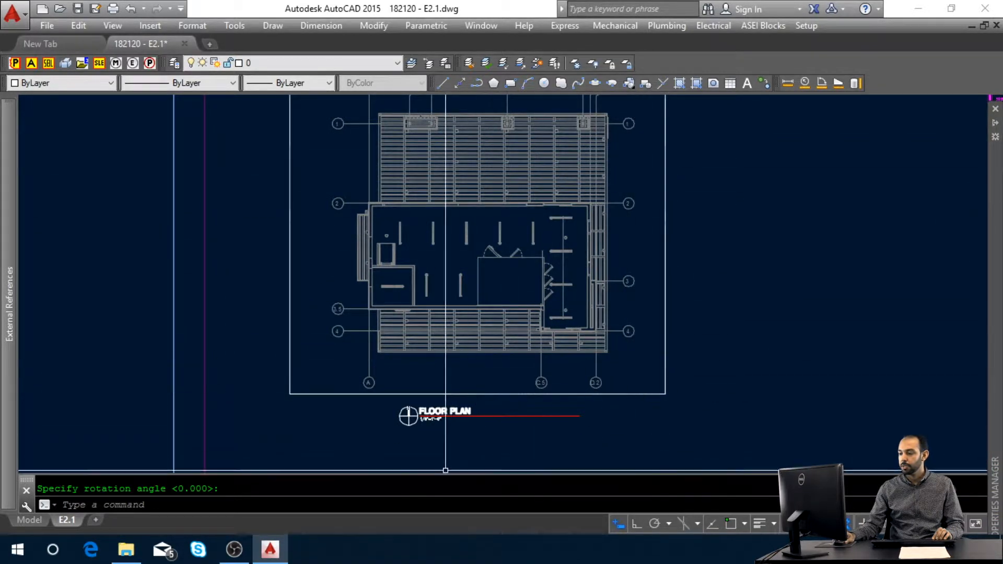
scroll(446, 468, up, 4)
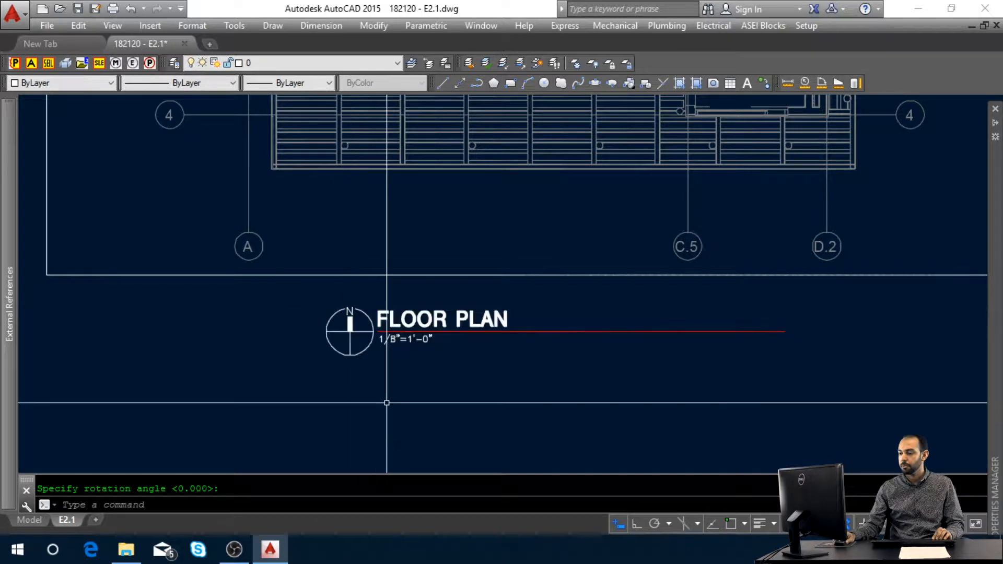
double_click(395, 318)
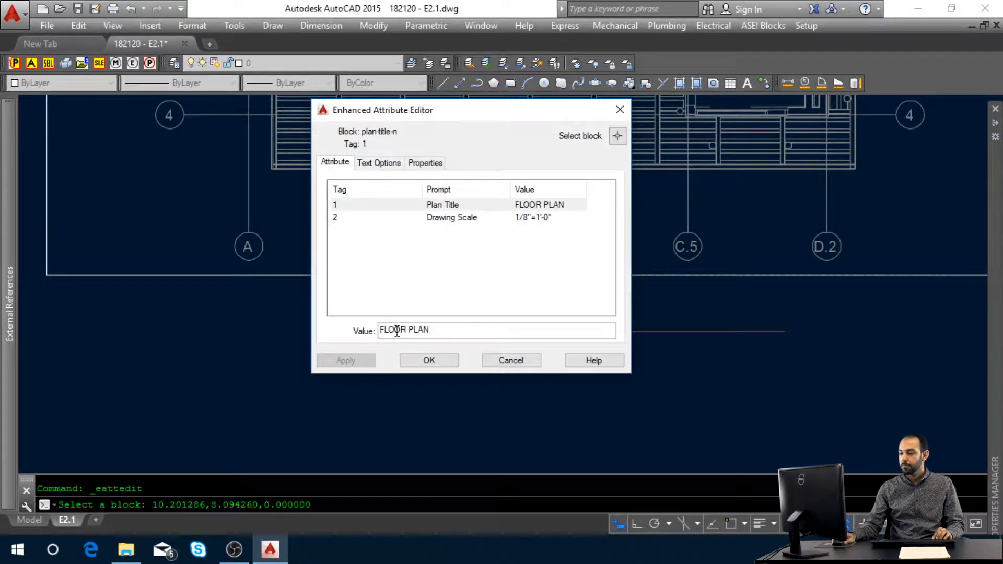
key(Delete)
key(Delete)
text(L)
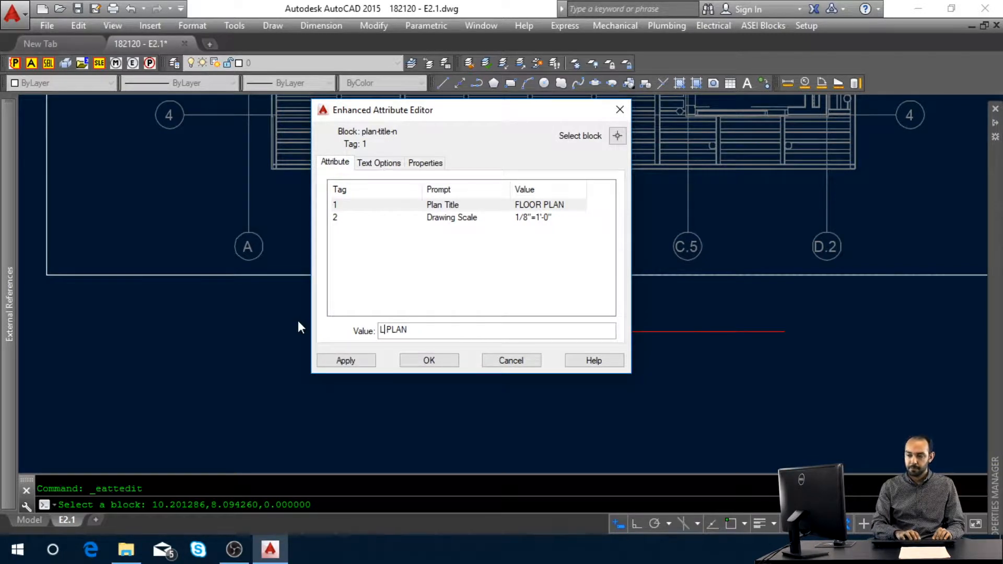
text(IGHTING)
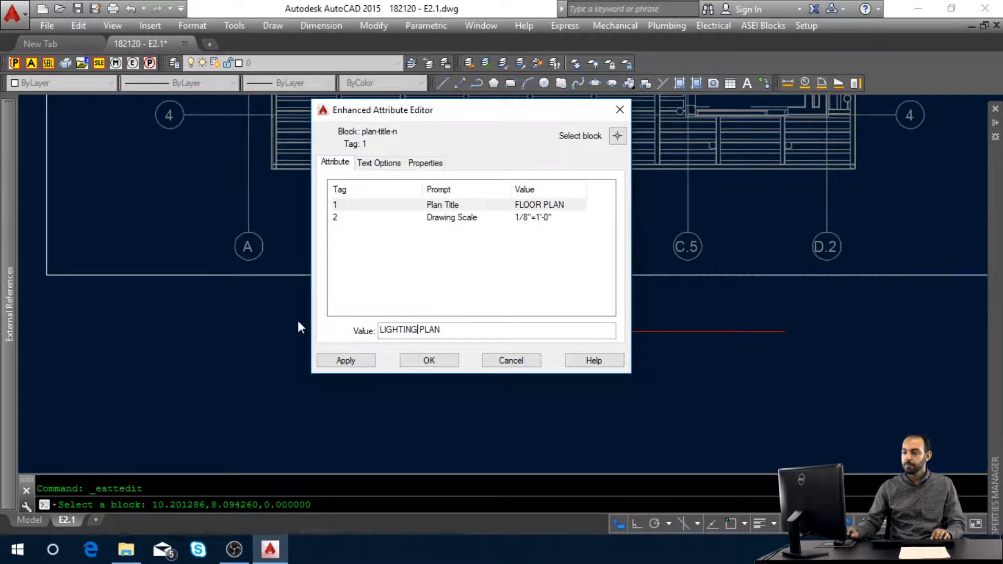
key(Return)
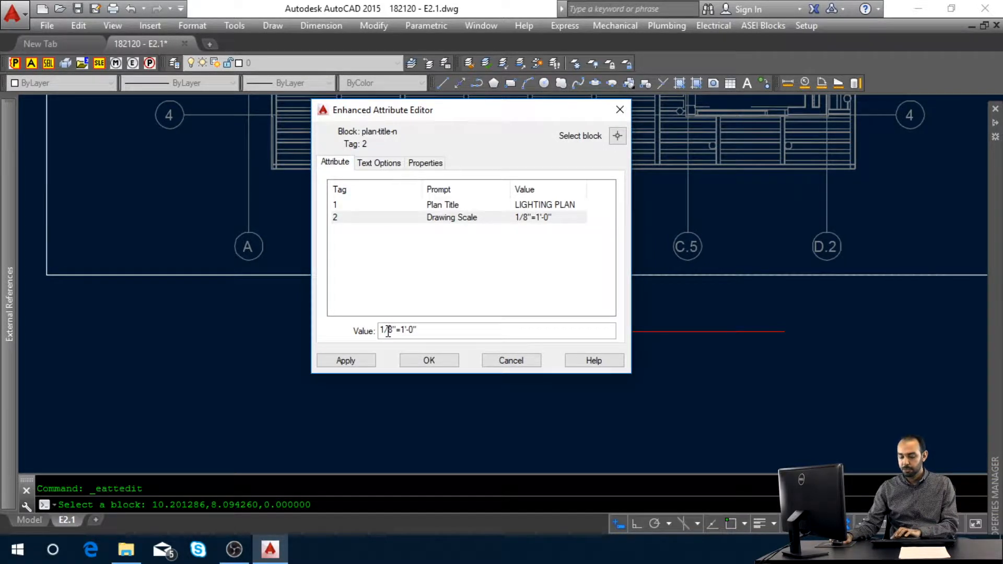
click(428, 360)
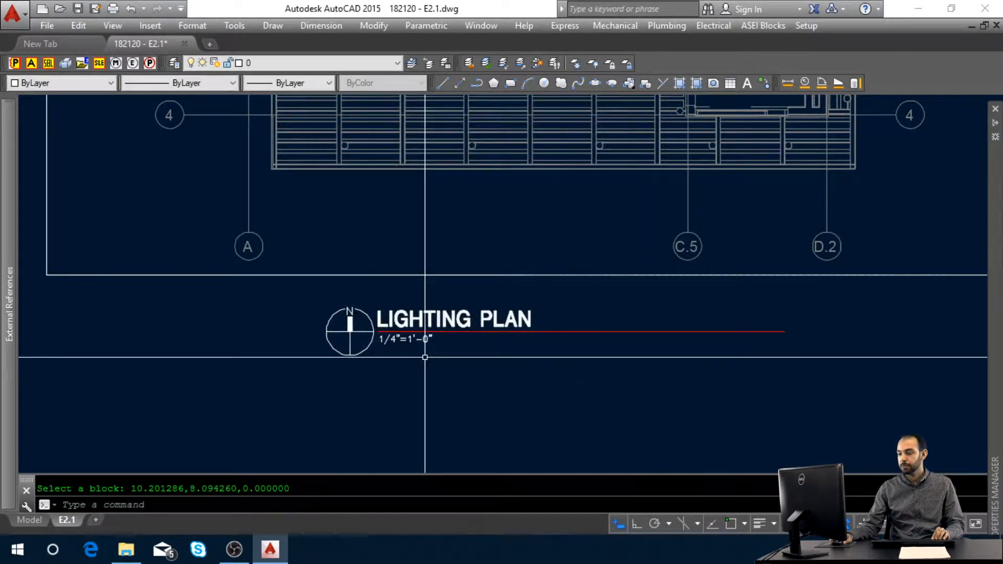
- Insert the Lighting Plan Notes block in the empty space just outside the title block side of the sheet
text(z)
key(Return)
text(a)
key(Return)
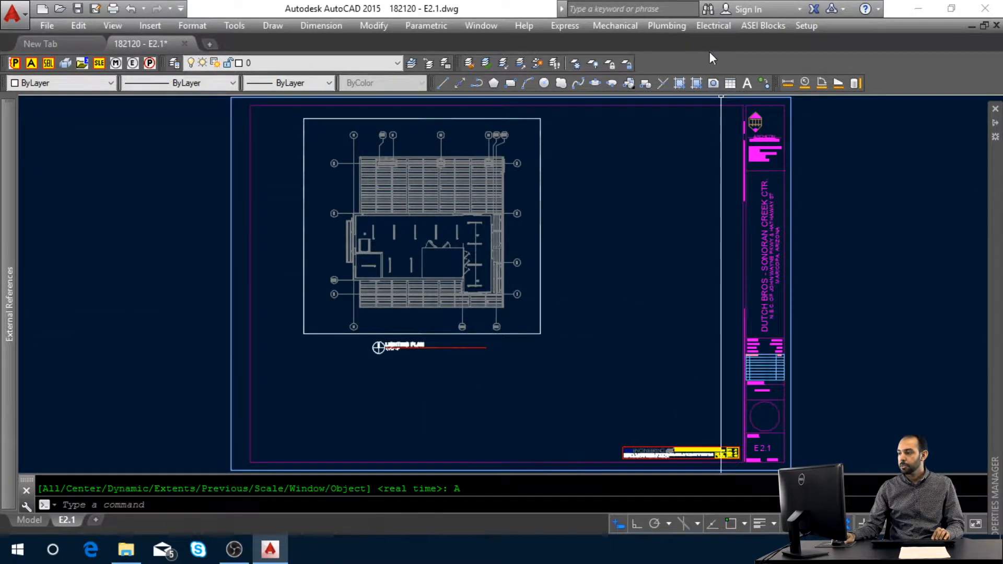
click(715, 28)
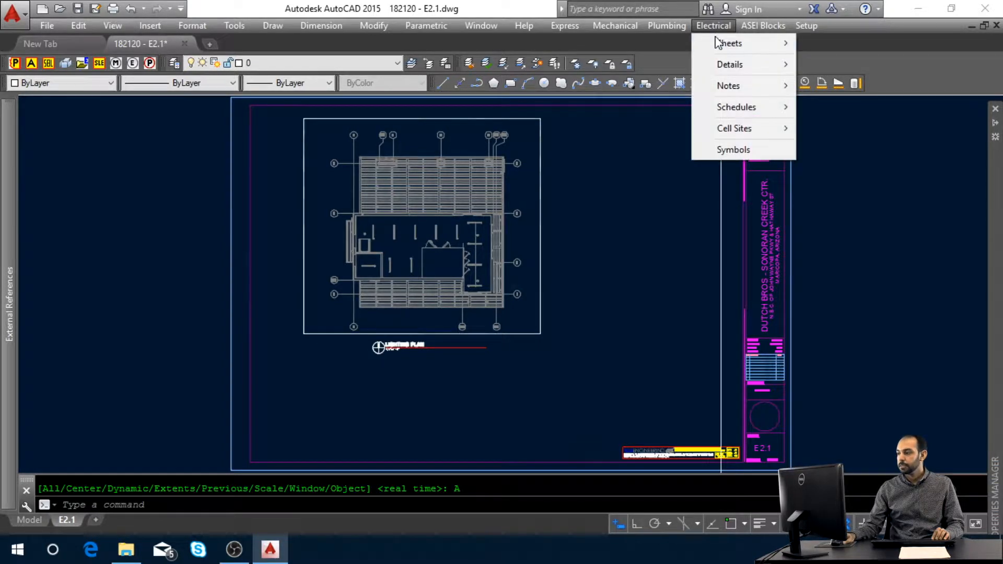
mouse_move(731, 85)
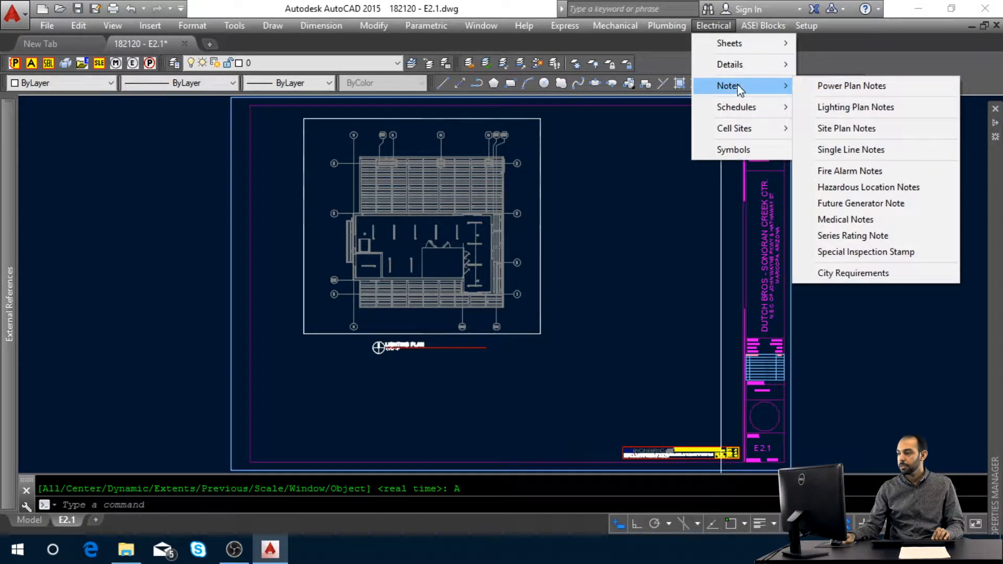
click(883, 108)
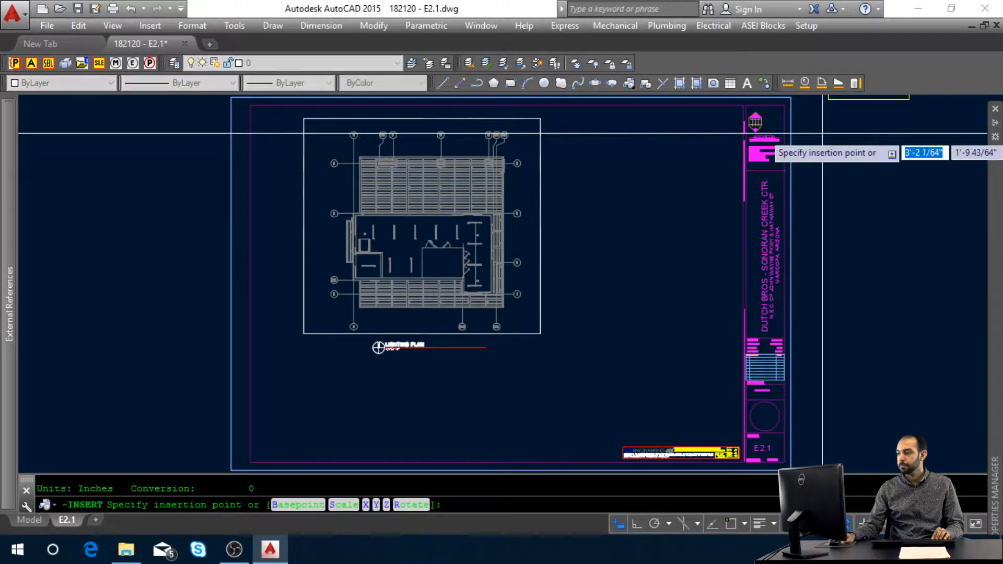
click(835, 351)
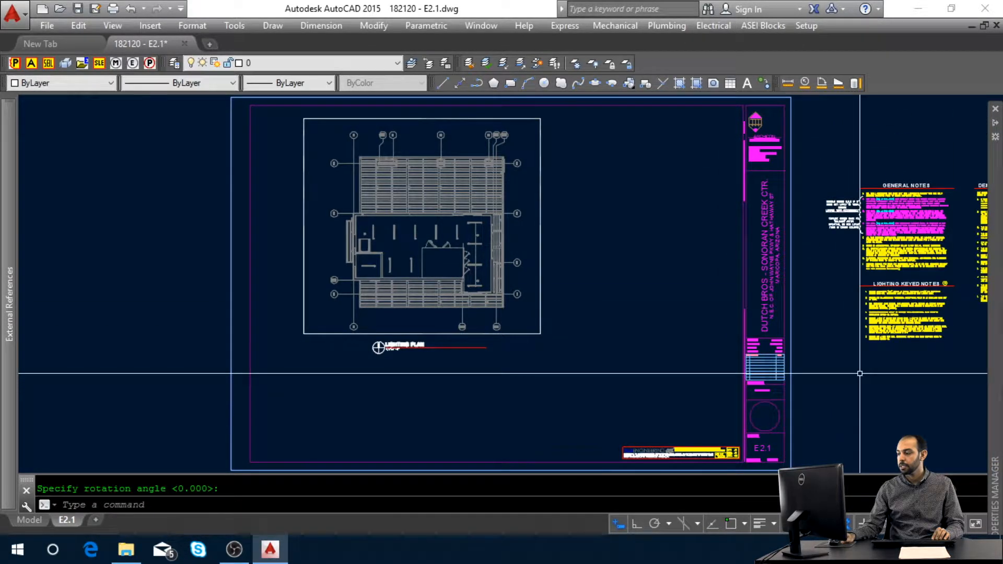
- Burst the inserted lighting notes block into separate objects
mouse_move(795, 355)
middle_down()
mouse_move(444, 339)
mouse_move(335, 320)
middle_up()
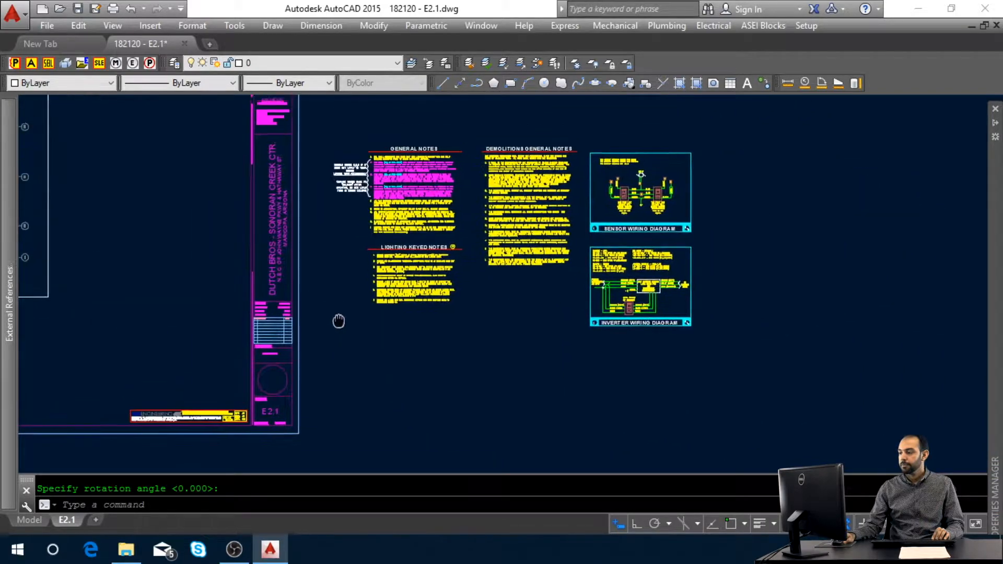
scroll(445, 327, down, 2)
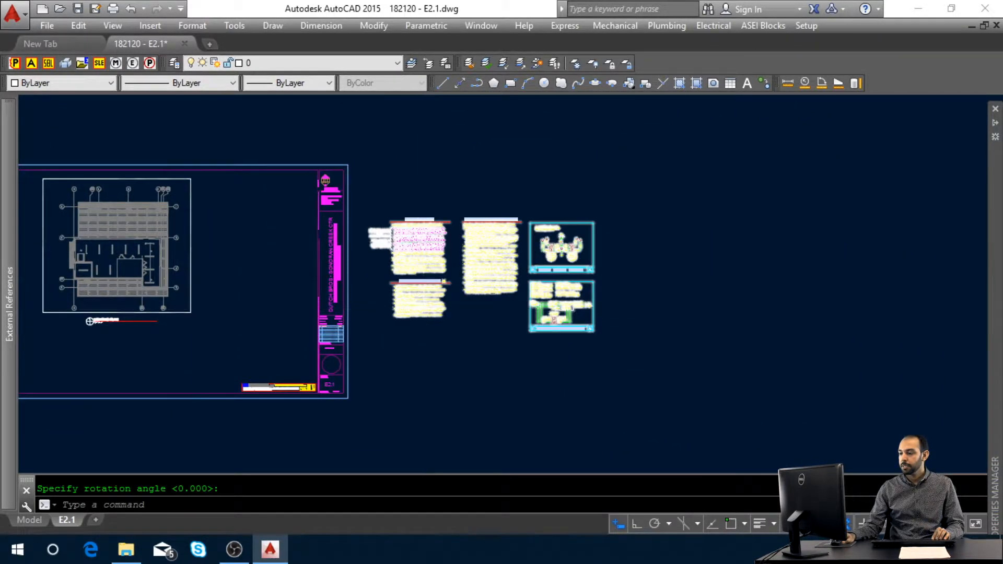
scroll(424, 309, up, 2)
click(480, 349)
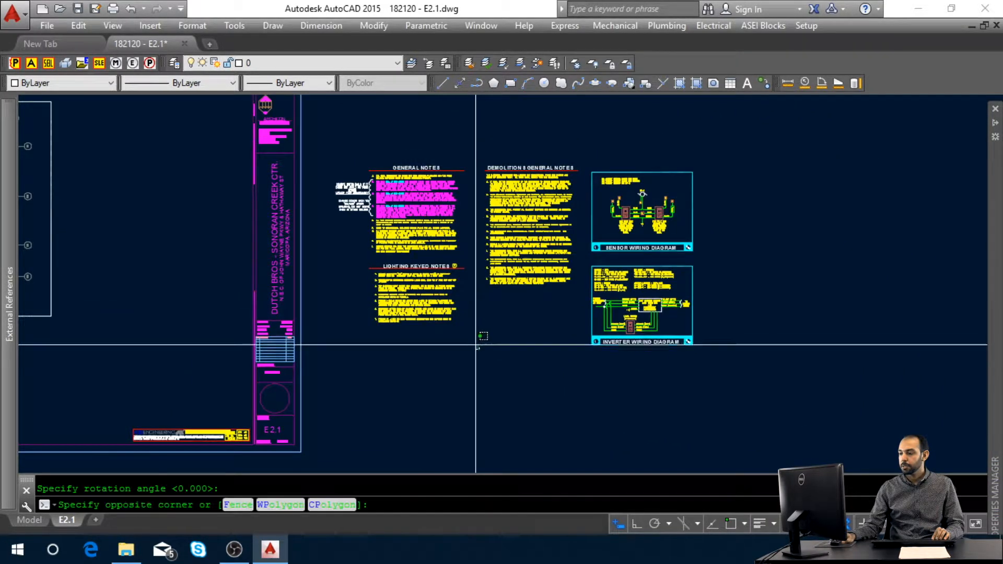
click(427, 291)
text(BURST)
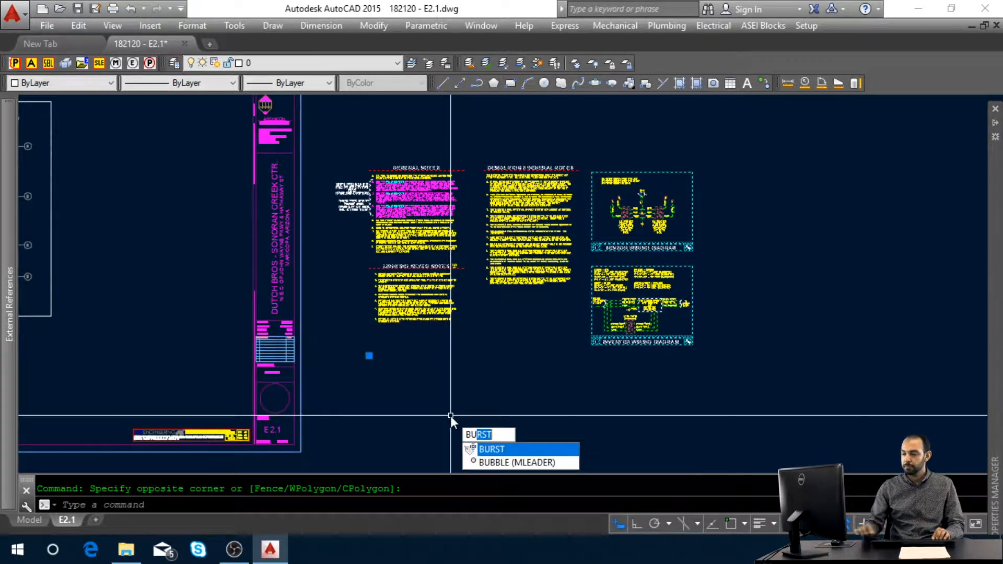
key(Return)
- Delete the Demolitions General Notes heading, underline and text from the inserted notes
click(577, 288)
click(519, 146)
key(Escape)
scroll(560, 167, up, 5)
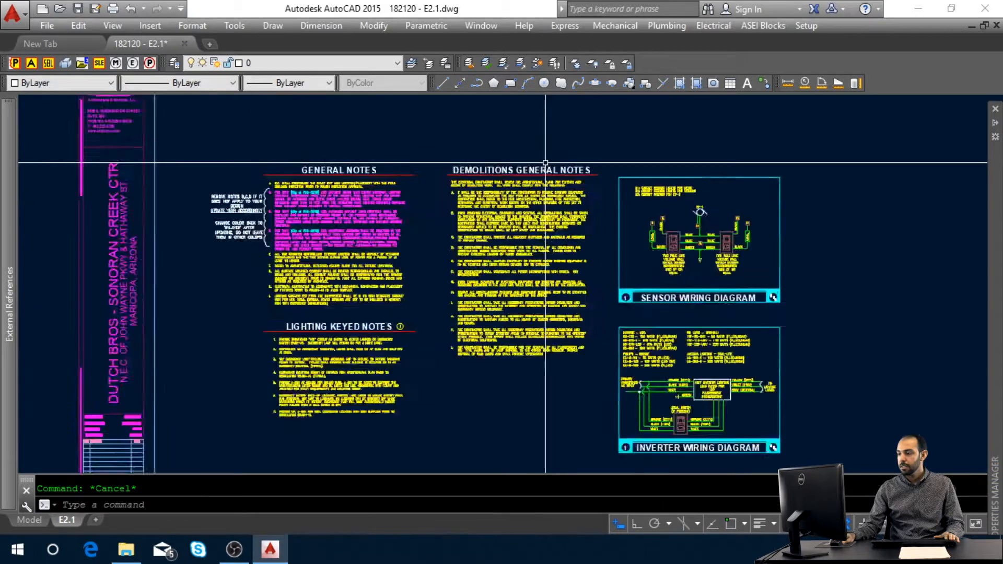
click(626, 150)
click(525, 232)
key(Delete)
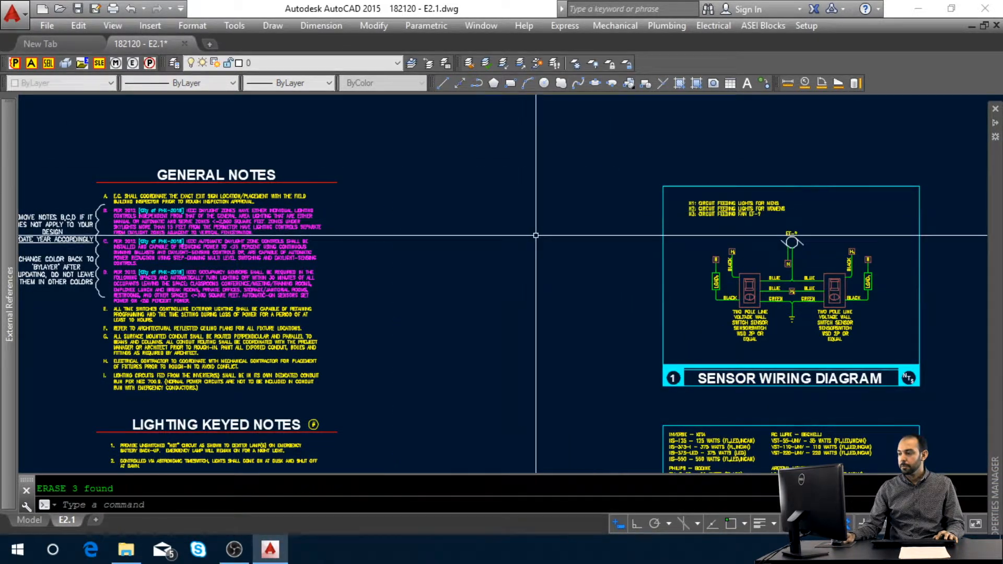
scroll(537, 231, down, 4)
middle_drag(582, 291, 600, 299)
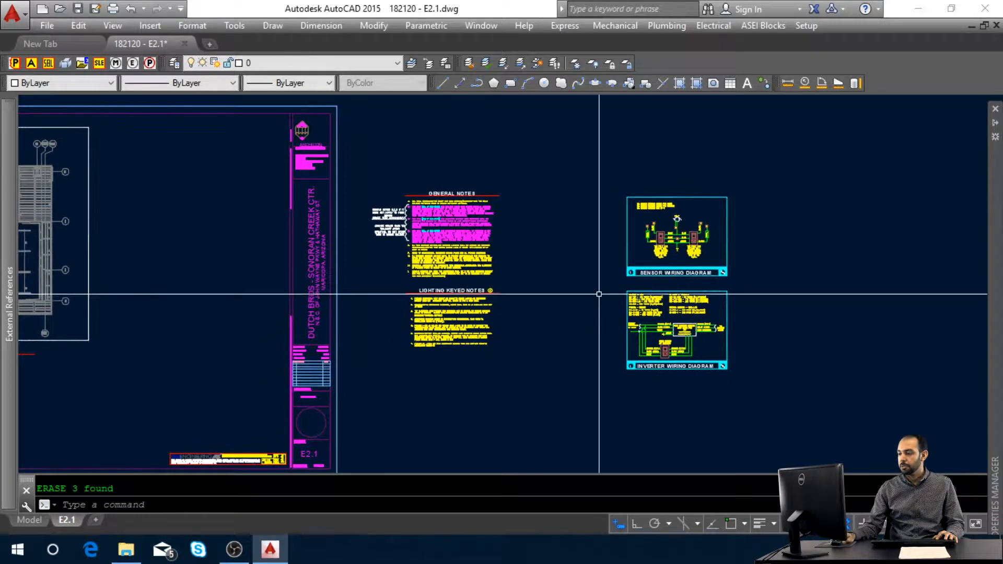
click(768, 398)
key(Escape)
scroll(715, 376, down, 2)
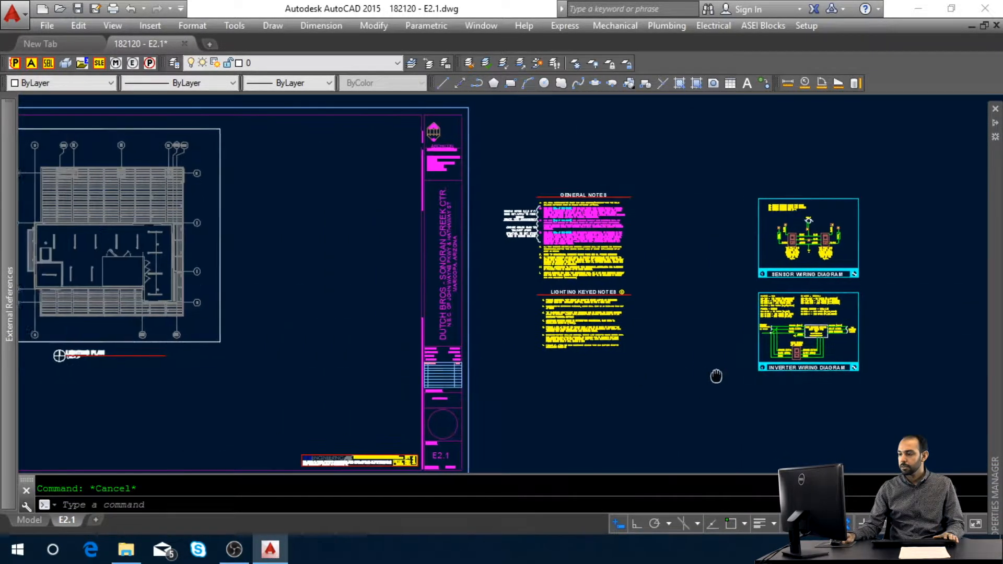
scroll(631, 192, up, 5)
middle_drag(696, 361, 689, 205)
scroll(600, 327, down, 2)
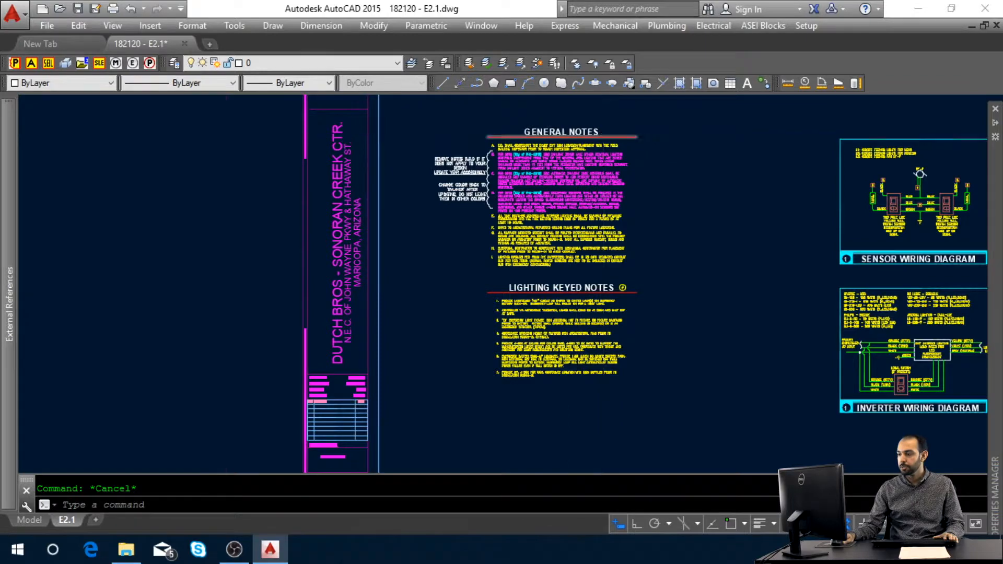
- Move the General Notes and Lighting Keyed Notes by the endpoint of the General Notes underline into the sheet's upper corner beside the title block
scroll(606, 135, up, 2)
click(679, 107)
click(357, 314)
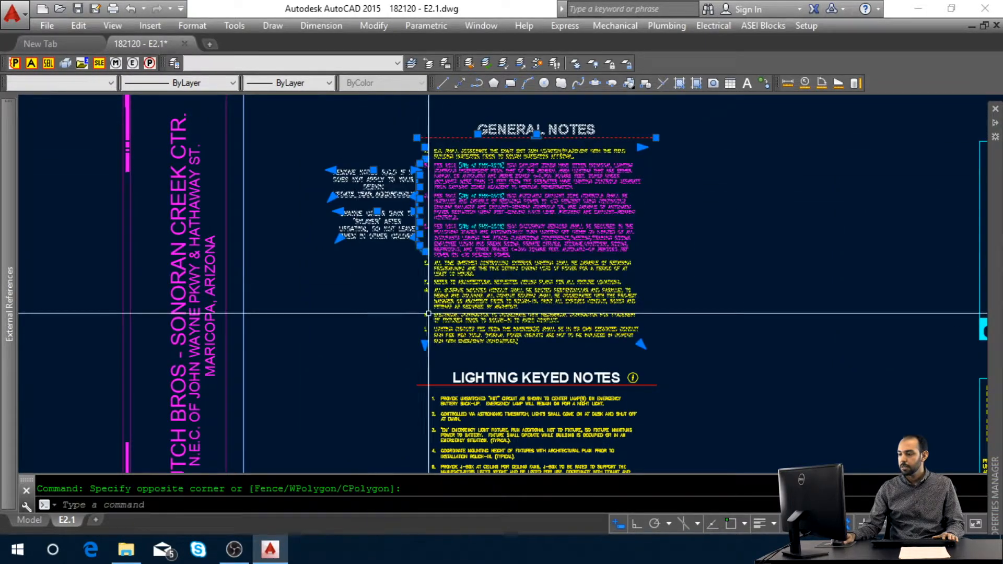
scroll(596, 355, down, 1)
middle_drag(633, 454, 649, 369)
click(657, 395)
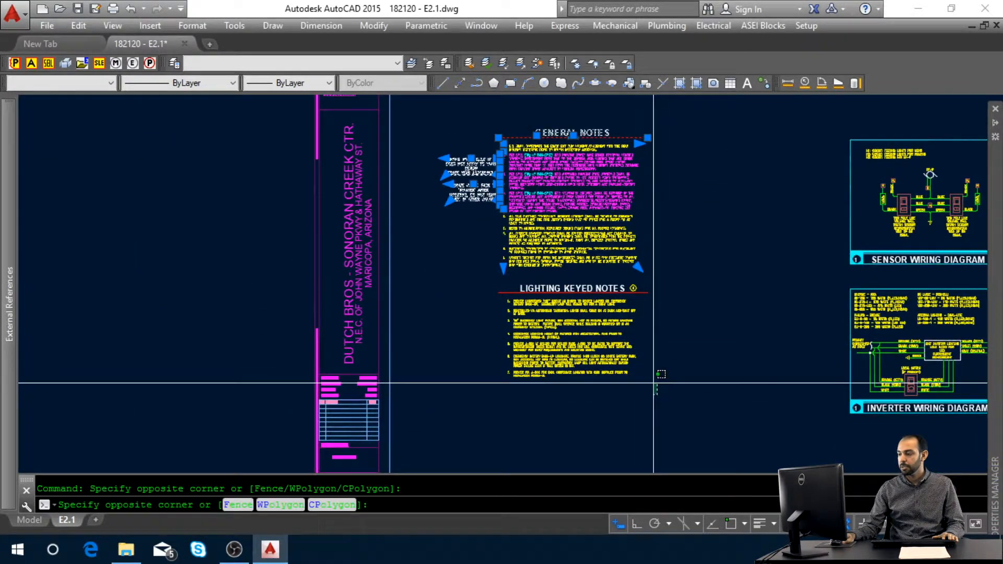
click(531, 292)
text(m)
key(Return)
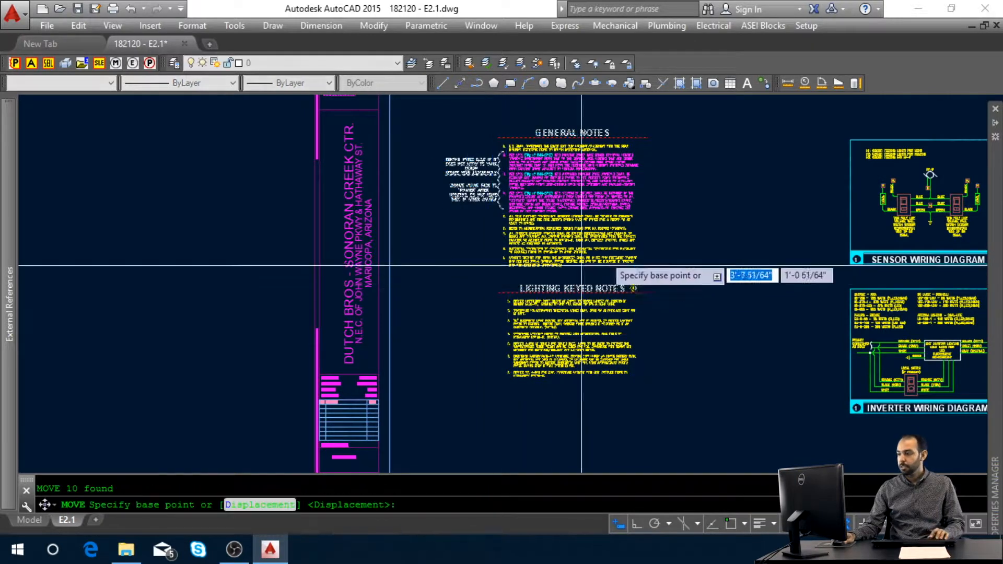
shift+right_click(714, 135)
key(e)
click(652, 139)
middle_drag(663, 256, 774, 334)
middle_drag(490, 204, 588, 283)
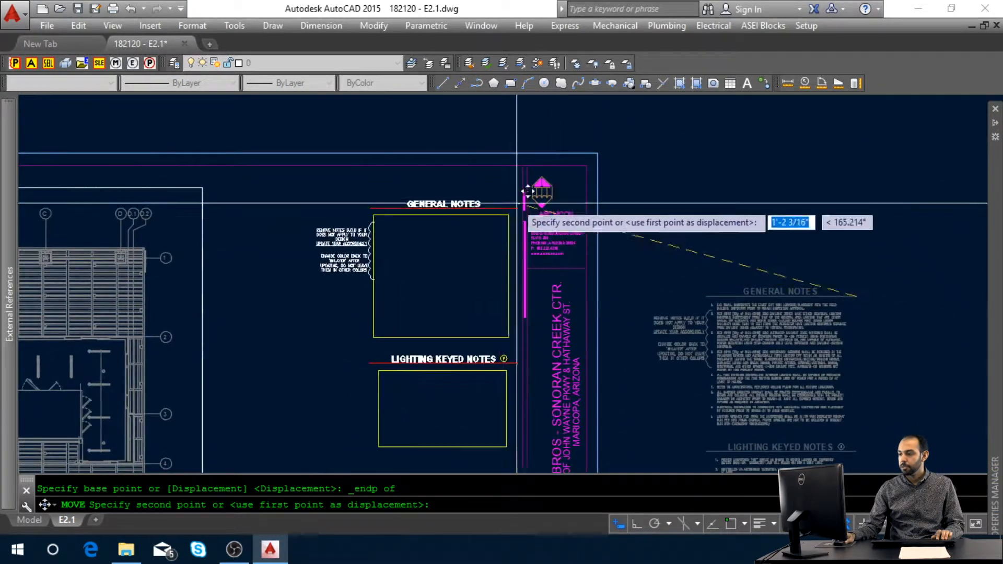
click(508, 182)
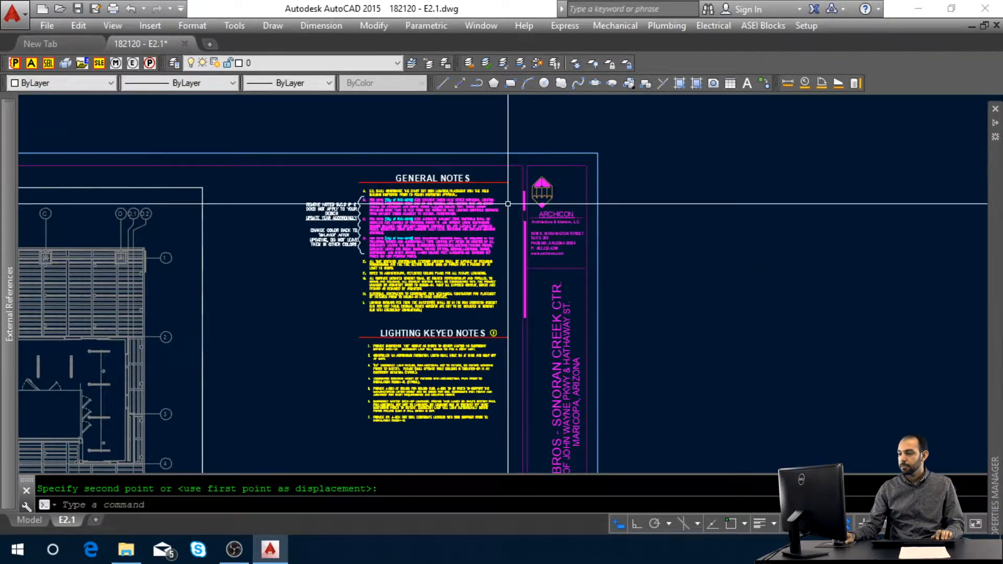
middle_click(508, 196)
middle_click(508, 196)
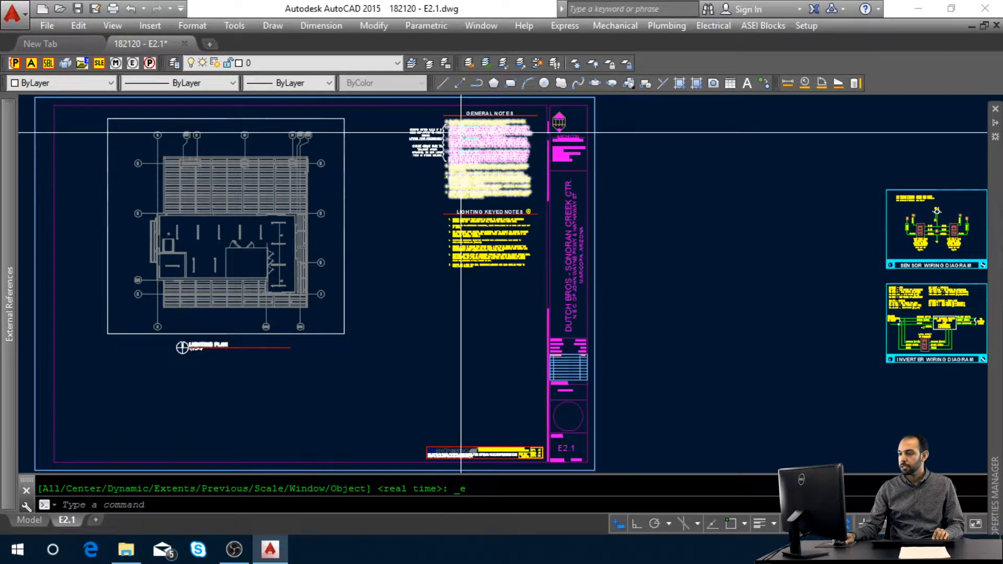
click(423, 195)
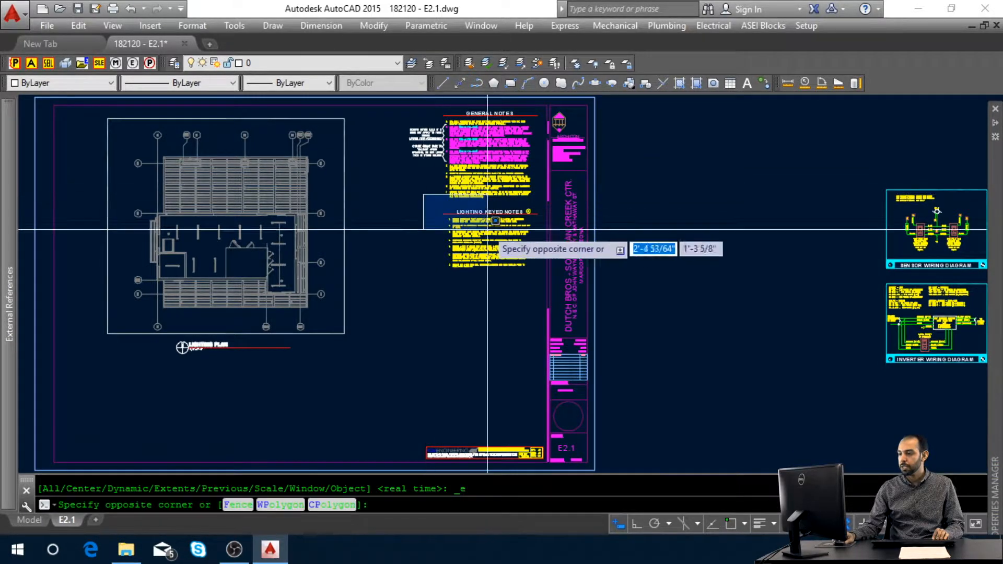
click(547, 276)
key(Escape)
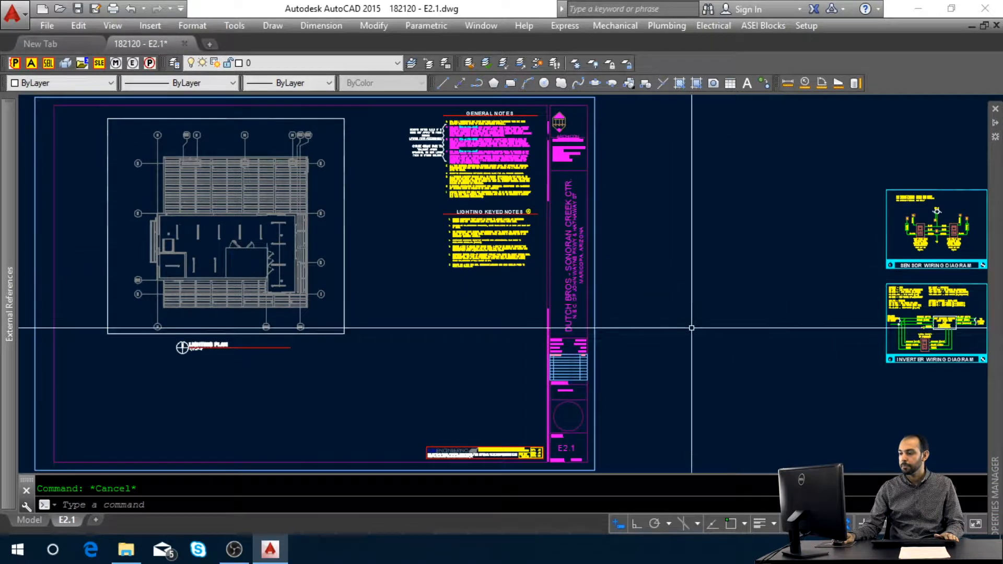
middle_drag(555, 333, 709, 328)
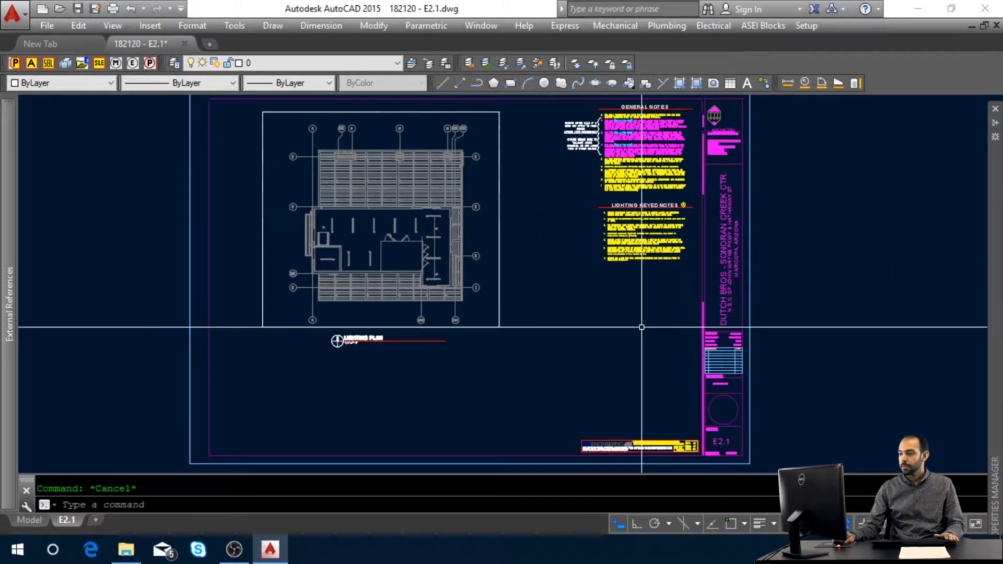
- Insert the Light Fixture Schedule block below the Lighting Keyed Notes on the sheet
click(718, 29)
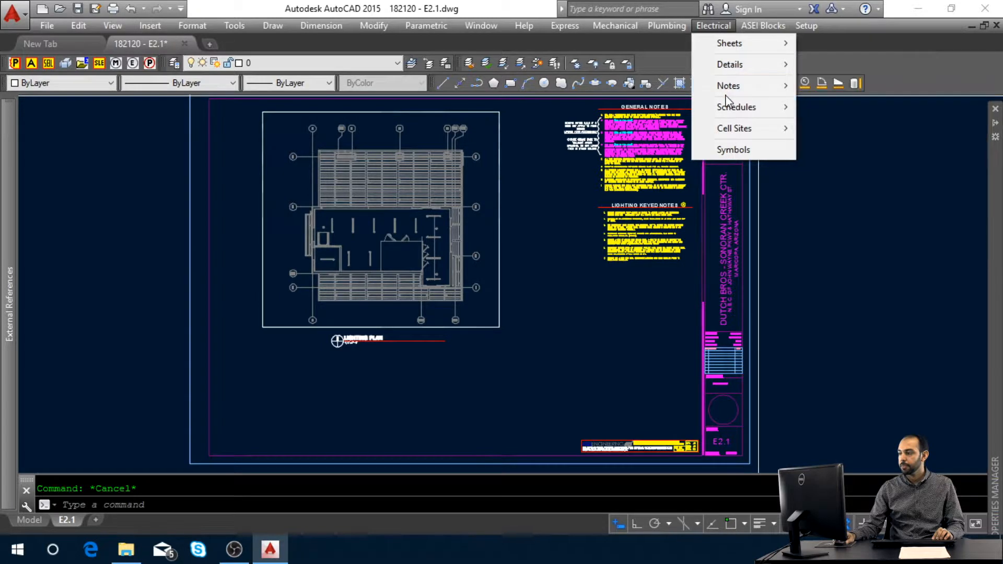
mouse_move(728, 111)
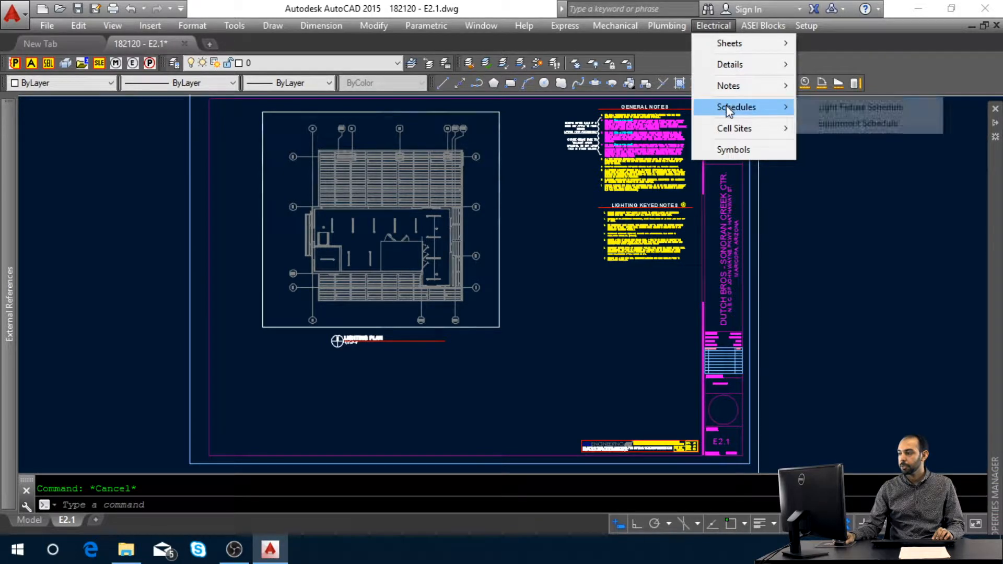
click(867, 111)
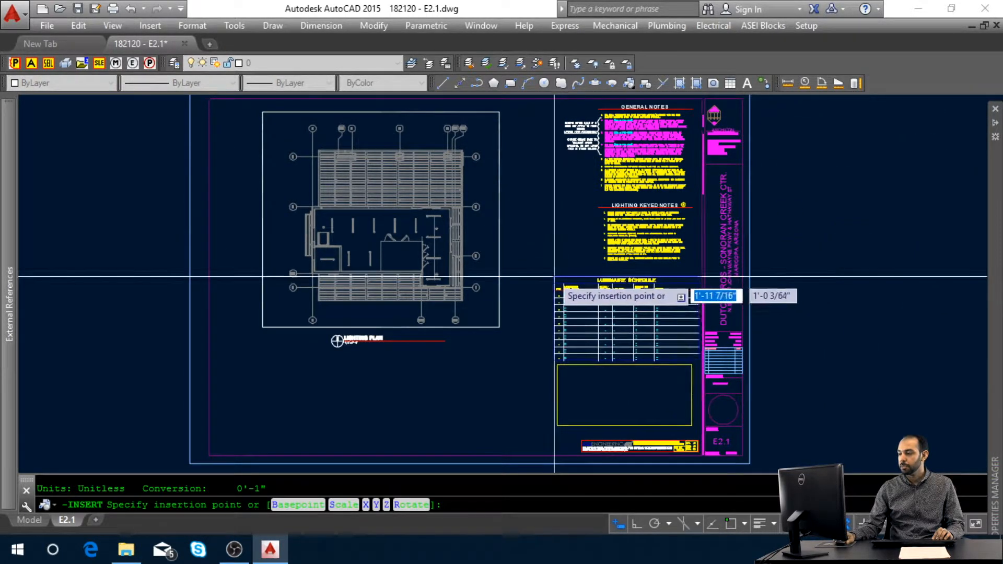
click(528, 277)
key(Return)
- Place the luminaire schedule block and move it by the table's lower-right endpoint onto the upper-right endpoint of the engineering company stamp
scroll(678, 424, up, 2)
click(681, 358)
click(667, 303)
click(668, 312)
click(648, 304)
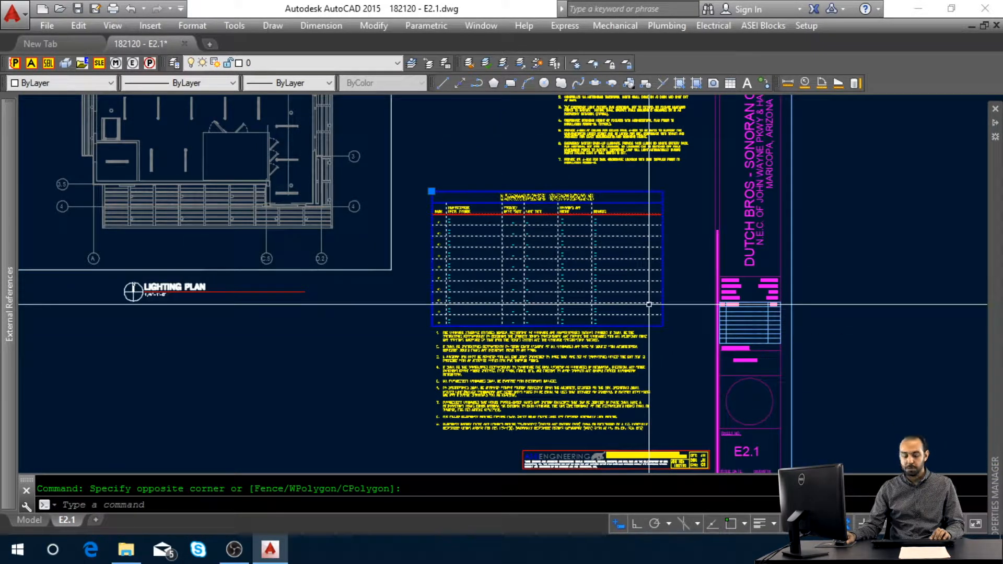
text(m)
key(Return)
shift+right_click(670, 337)
click(710, 282)
click(663, 326)
scroll(667, 372, up, 5)
scroll(666, 372, down, 2)
text(F)
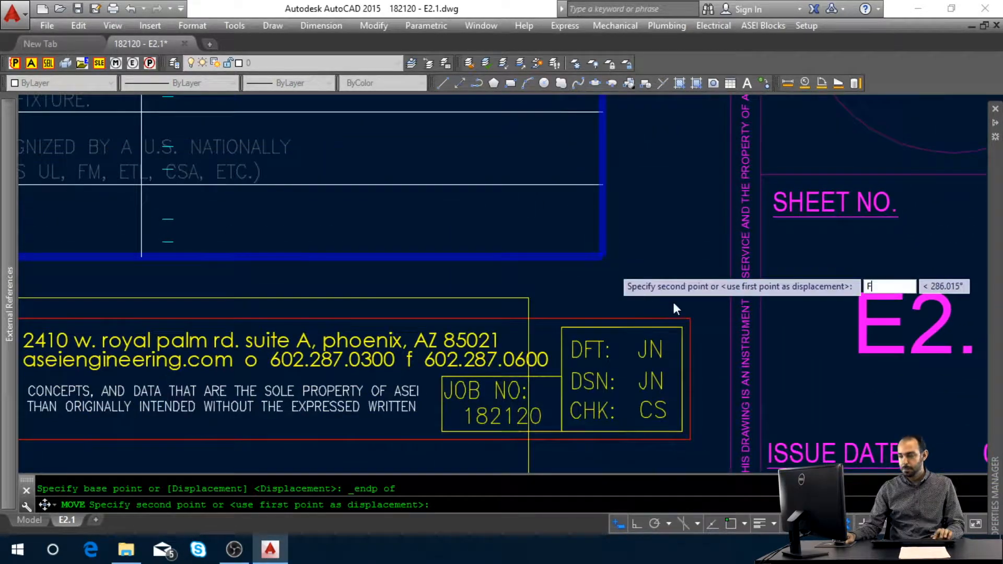
shift+right_click(672, 301)
click(710, 282)
click(683, 307)
- Move the luminaire schedule straight up with ortho on so its numbered notes clear the engineering company stamp
scroll(682, 292, down, 4)
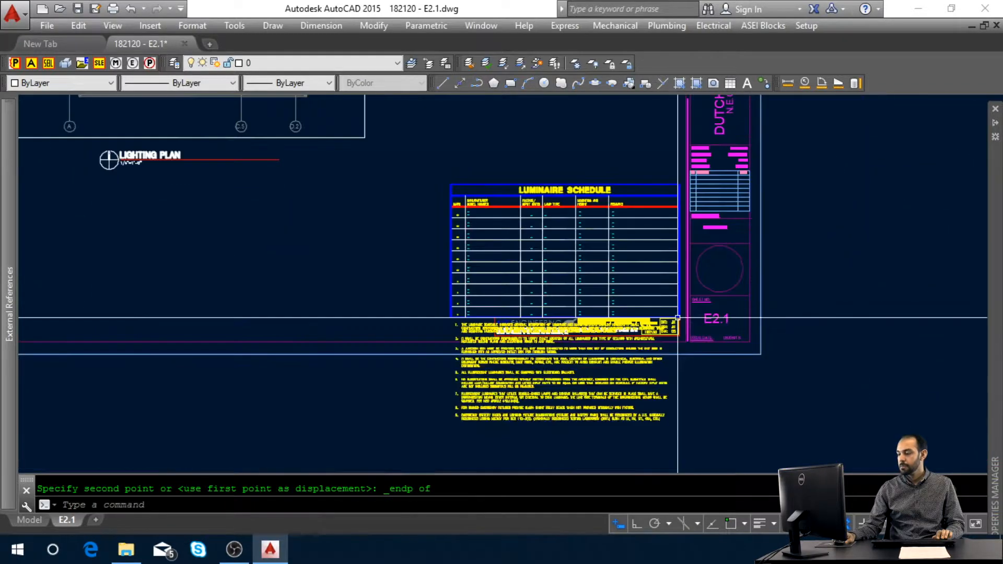
click(680, 272)
key(space)
click(661, 308)
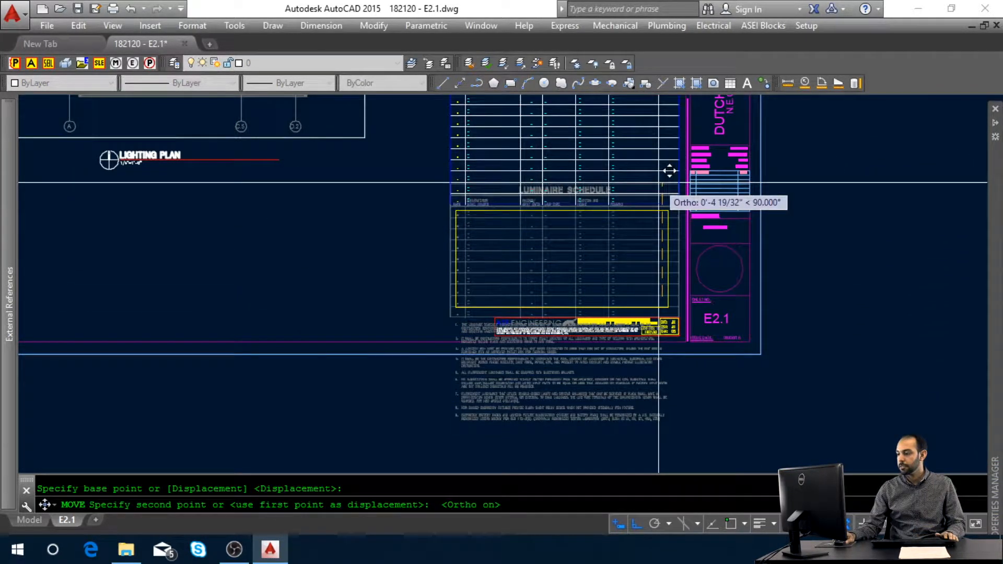
key(Escape)
mouse_move(602, 229)
middle_down()
mouse_move(628, 325)
mouse_move(708, 328)
middle_up()
click(708, 328)
key(Escape)
scroll(697, 245, up, 2)
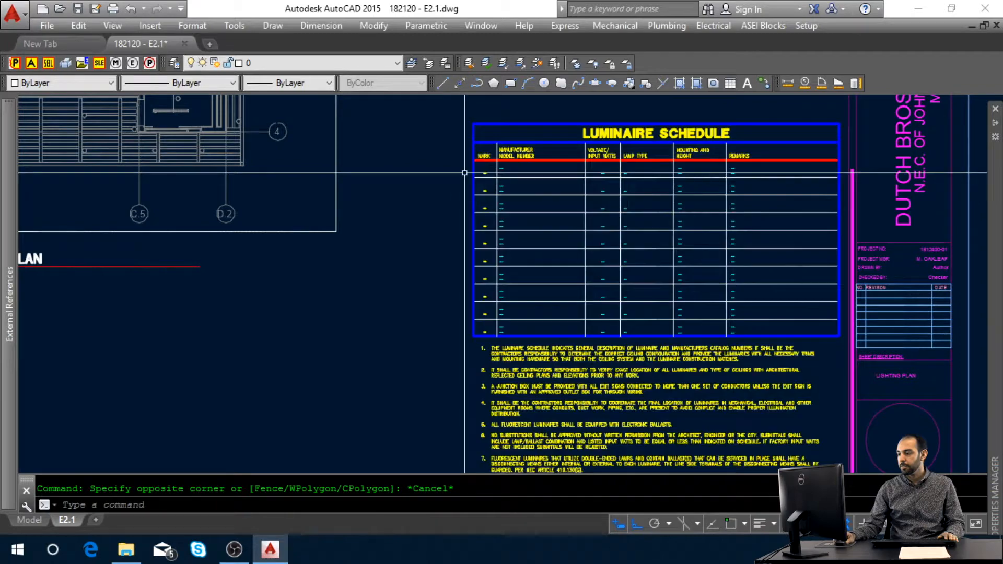
click(470, 151)
key(Escape)
click(479, 170)
key(Escape)
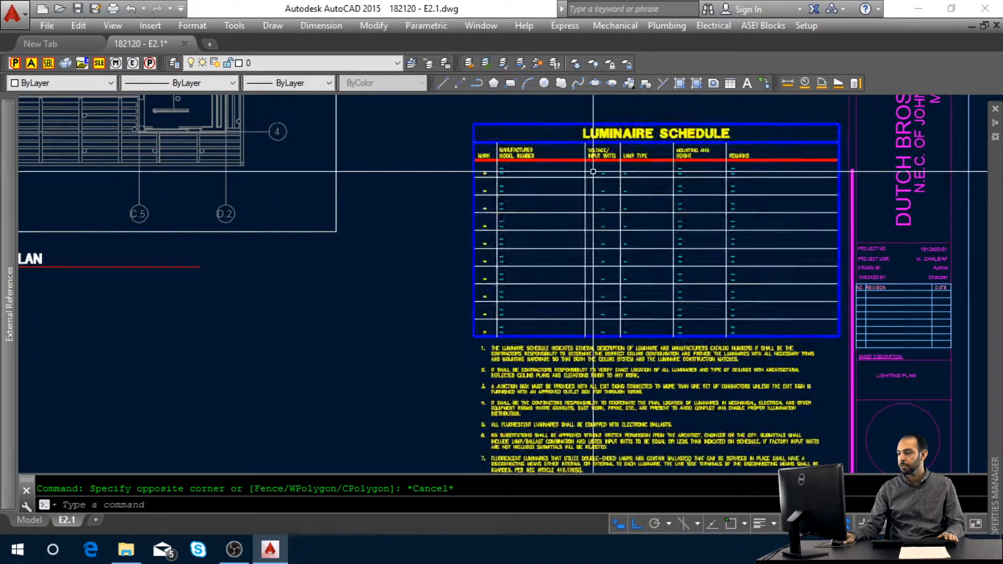
- Delete the sensor and inverter wiring diagrams outside the sheet border and zoom to show the whole sheet
middle_click(396, 341)
middle_click(396, 341)
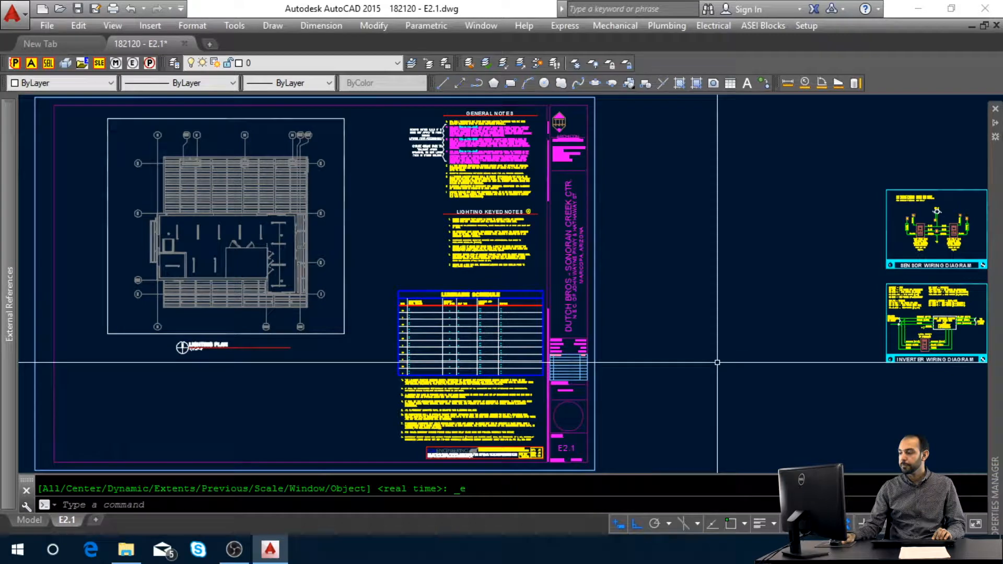
middle_drag(745, 371, 561, 372)
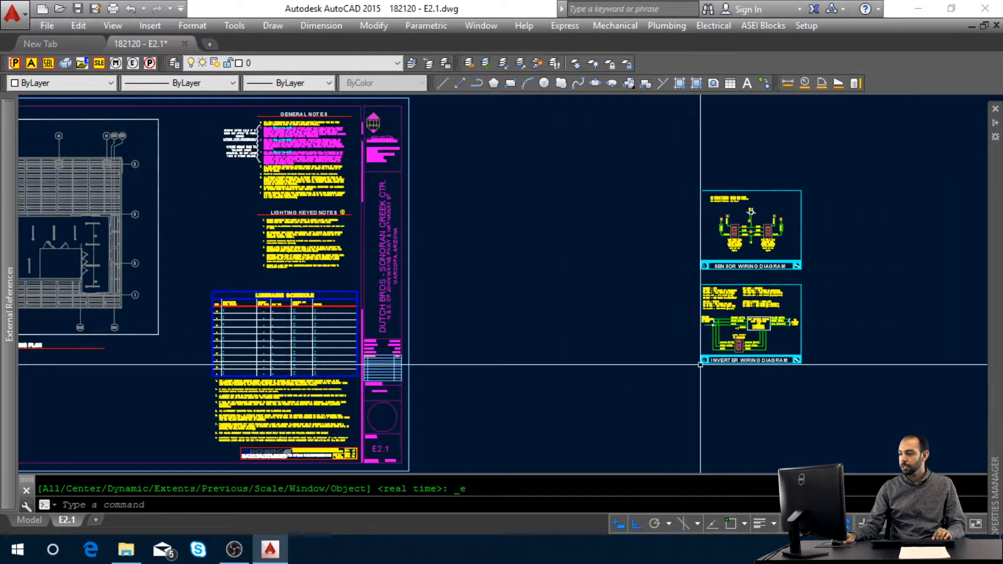
click(807, 392)
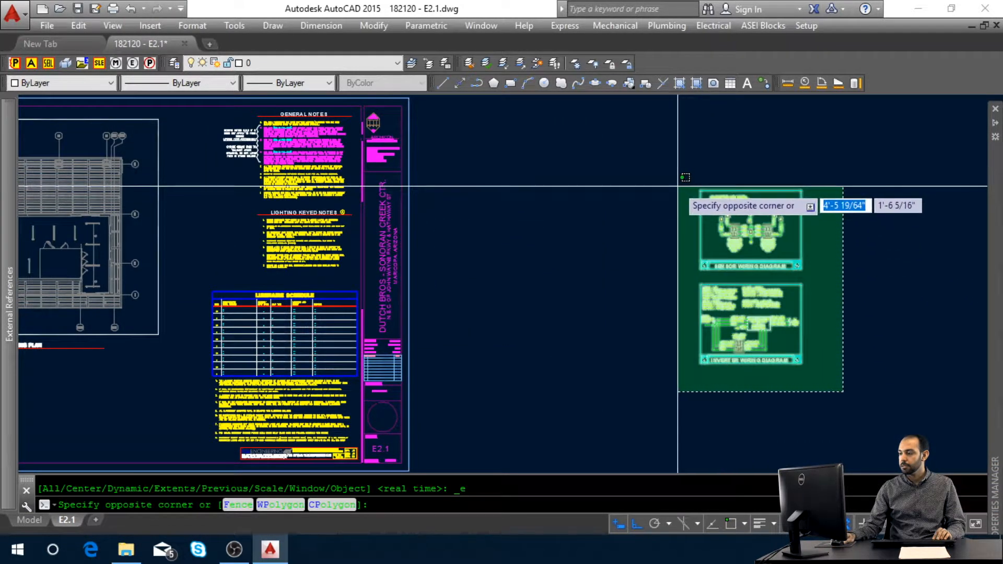
click(677, 186)
key(Return)
text(z)
key(Return)
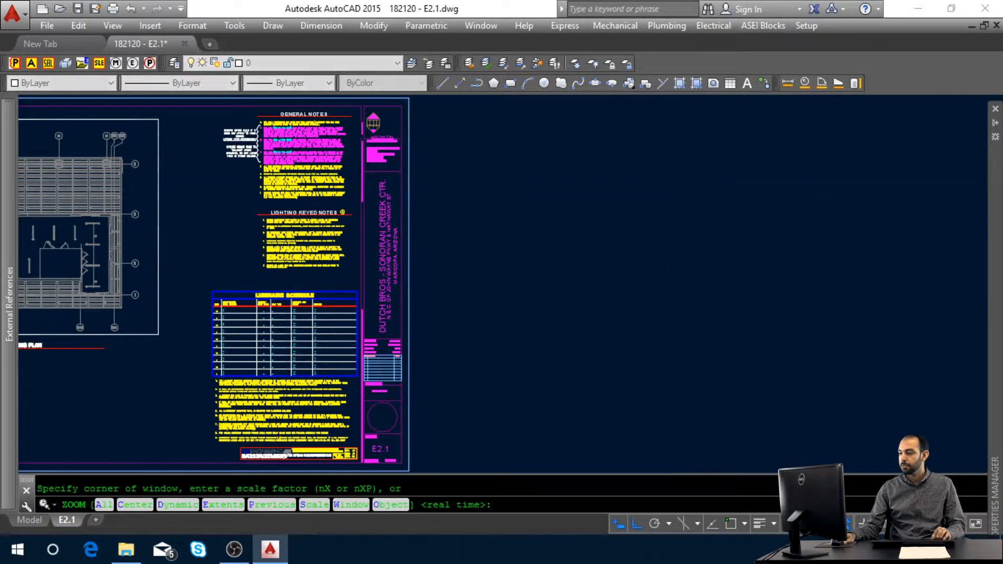
text(a)
key(Return)
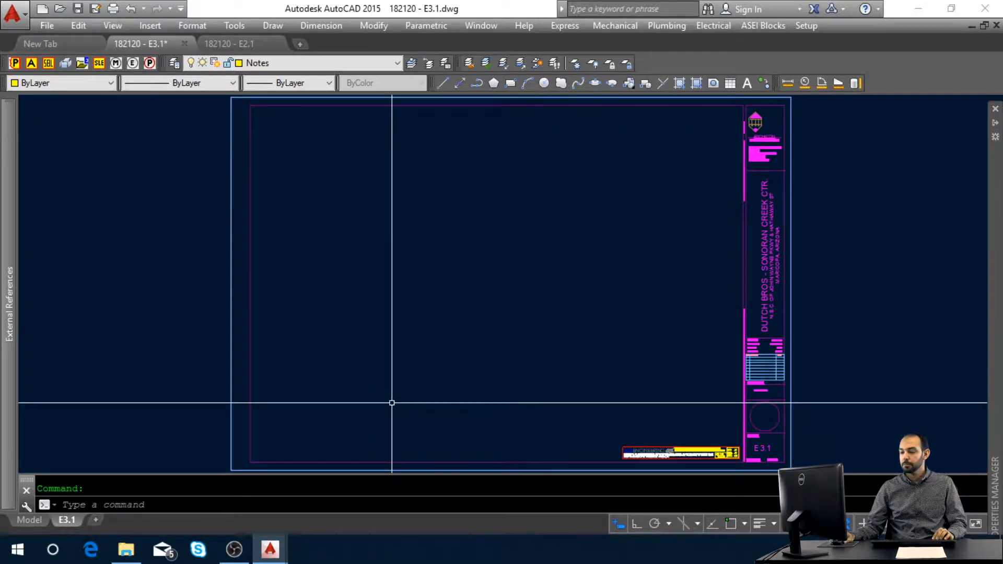
- Attach 182120-x-FLOOR.dwg as an external reference in the model space of 182120 - E3.1 at the origin with scale 1.00 and rotation 0
click(37, 520)
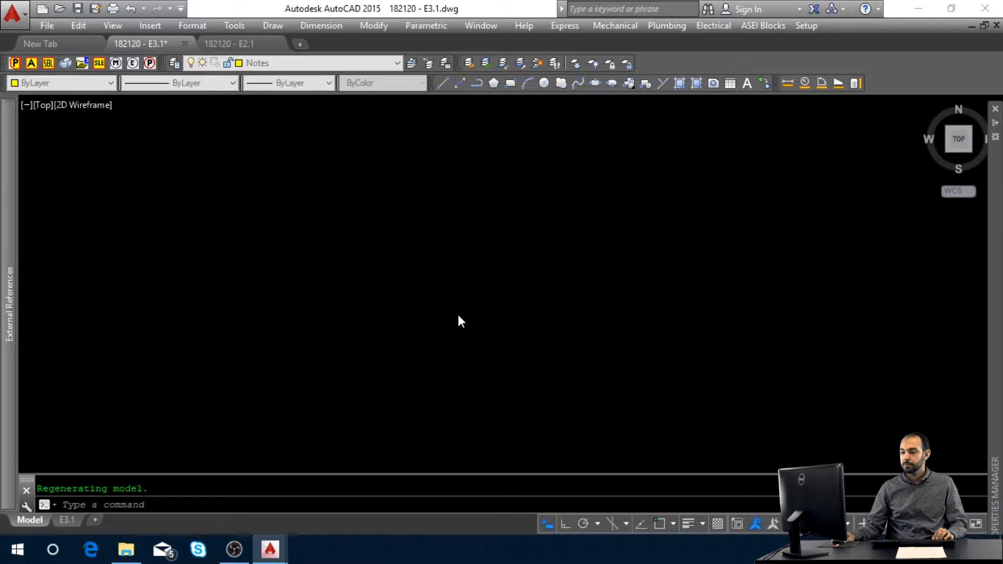
mouse_move(17, 234)
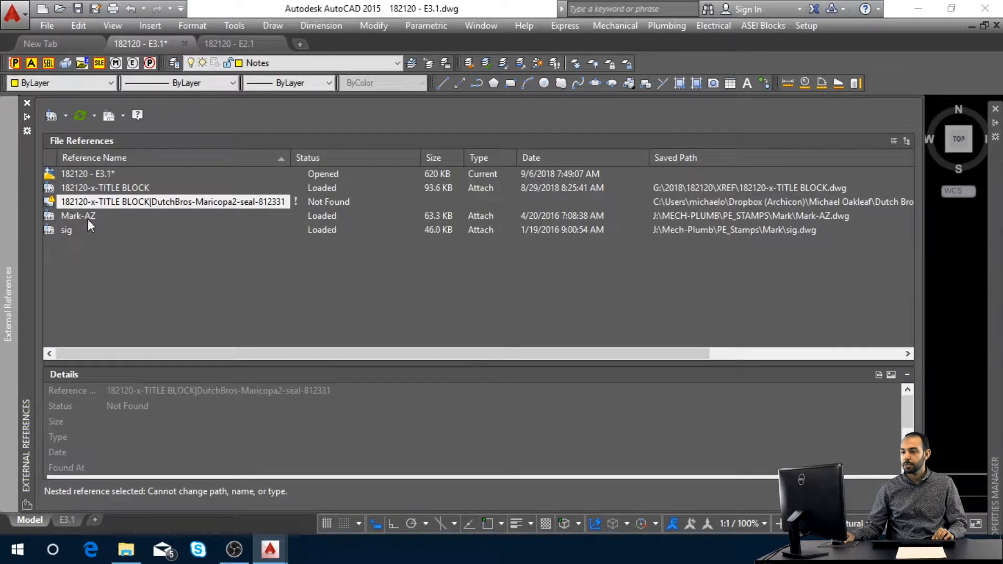
click(46, 115)
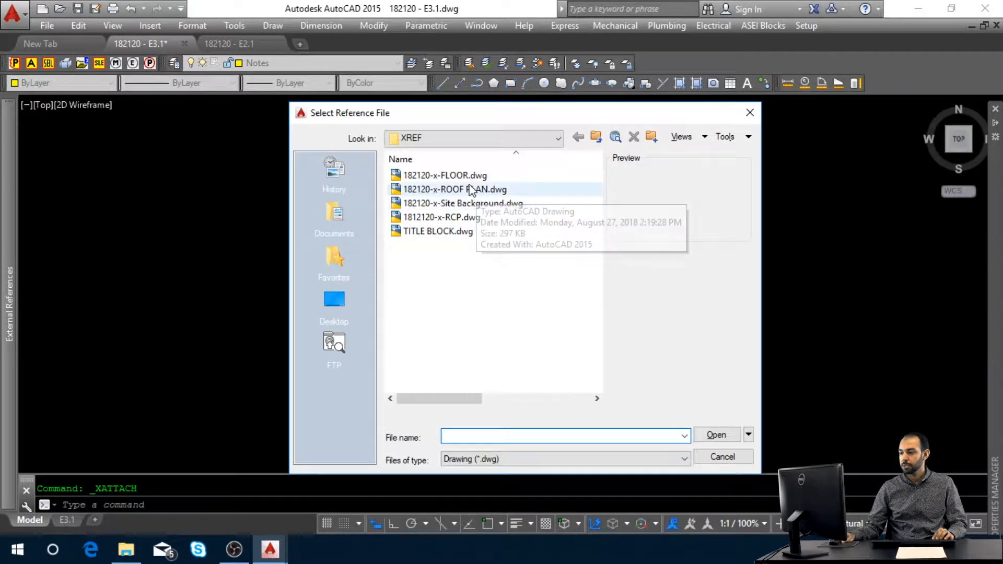
click(467, 177)
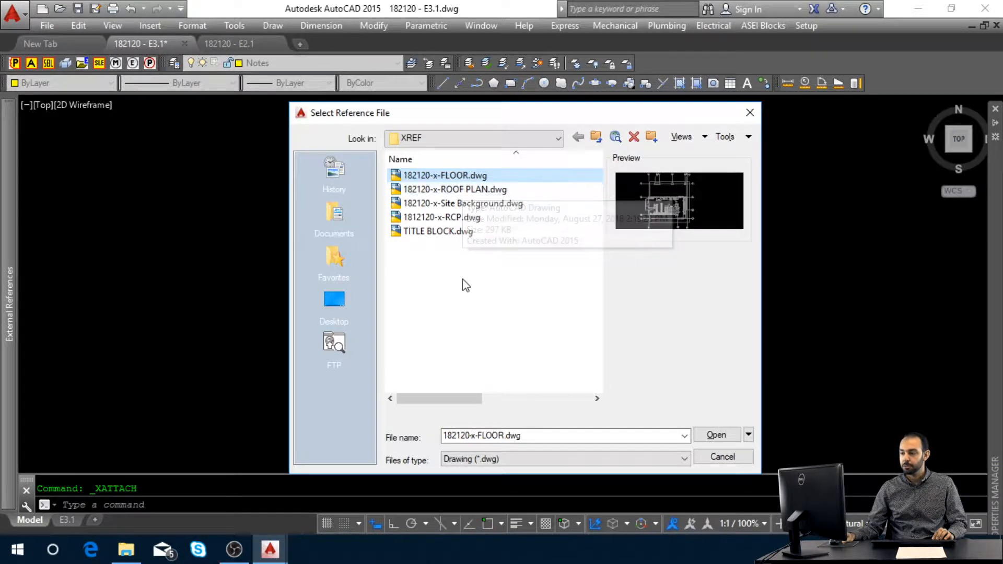
click(721, 429)
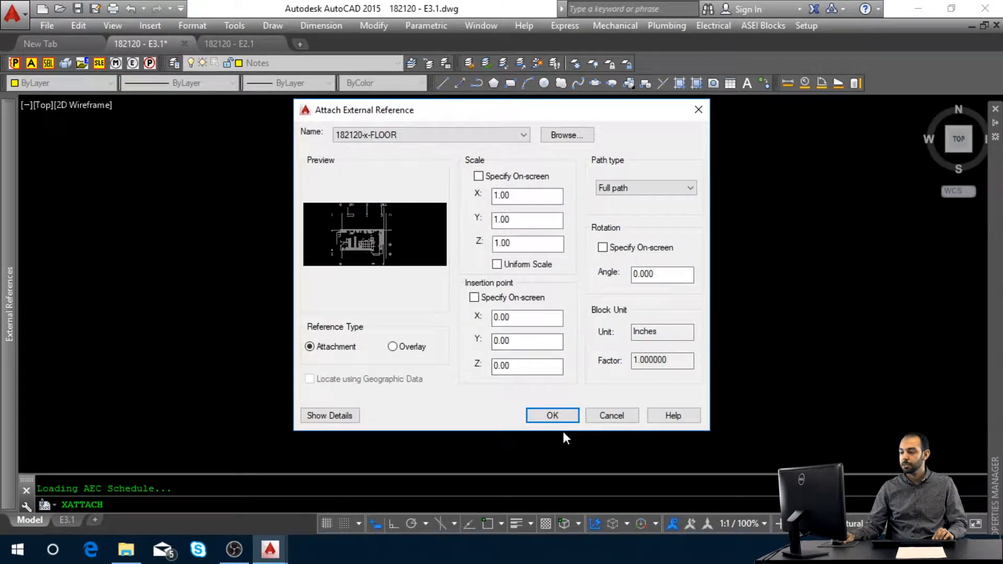
click(566, 421)
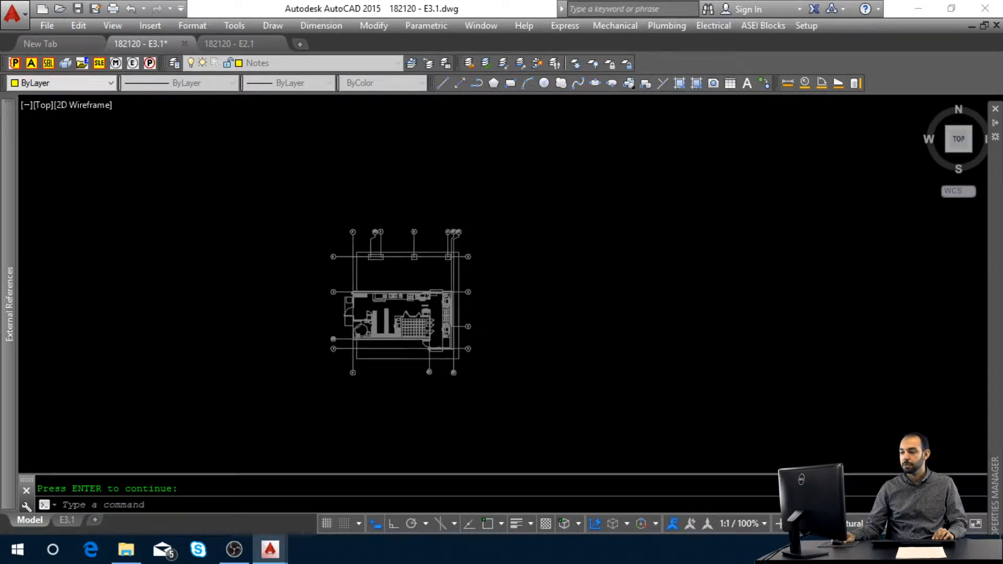
middle_click(499, 406)
middle_click(499, 407)
middle_click(498, 406)
middle_click(498, 406)
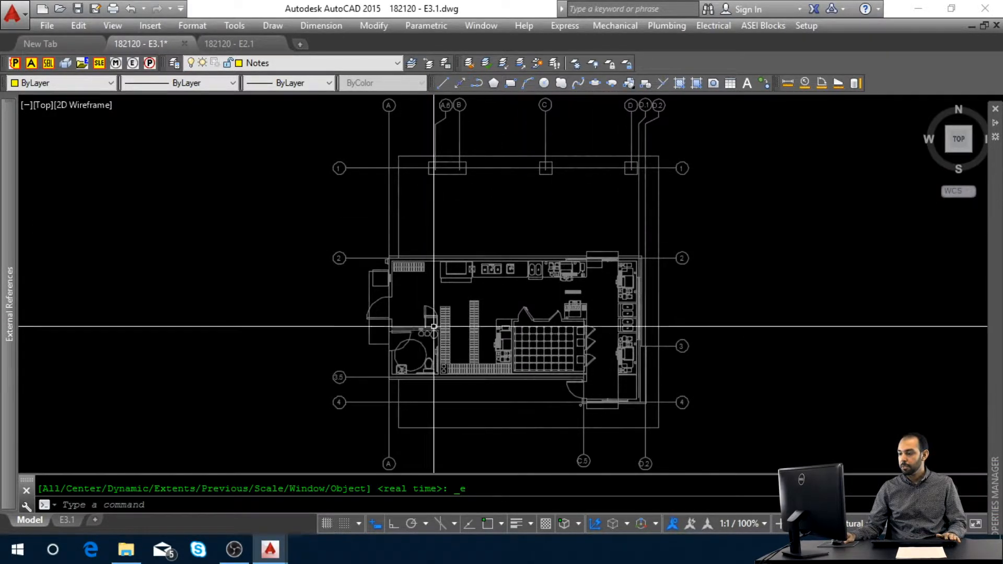
- Freeze the layer of the small hatched item in the open area above the equipment counter on the floor plan
scroll(486, 336, up, 4)
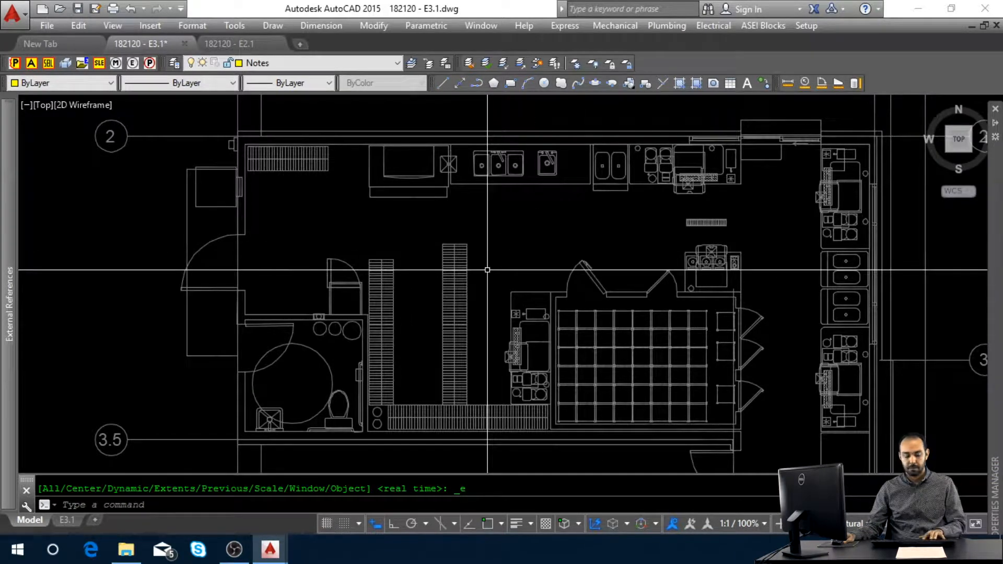
text(RZ)
key(Return)
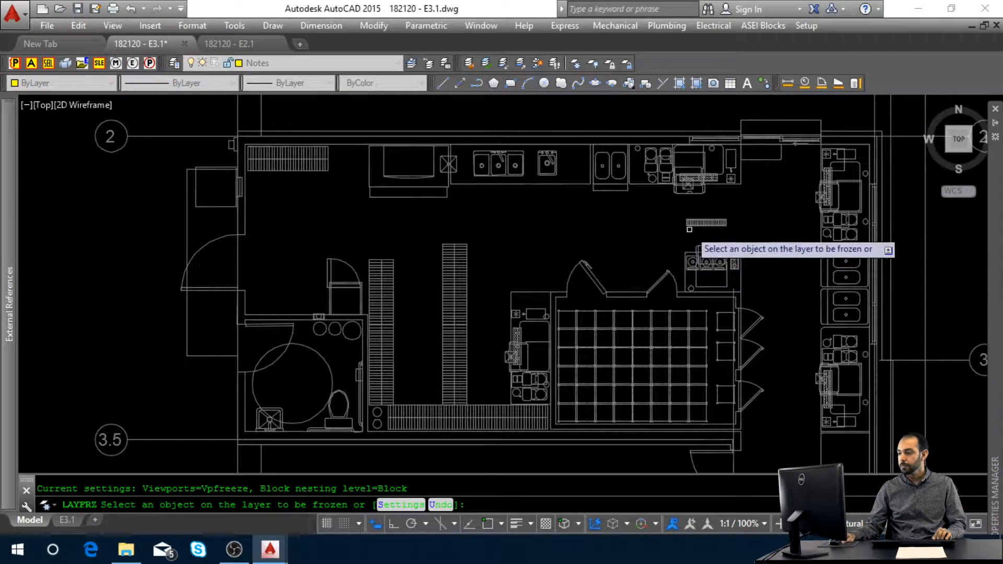
click(694, 224)
key(Return)
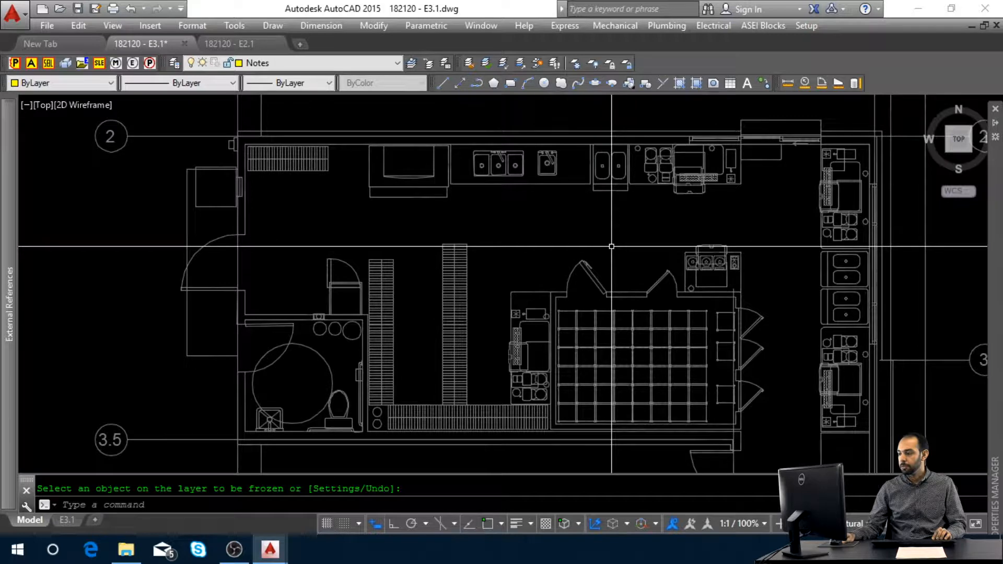
middle_click(611, 246)
middle_click(611, 246)
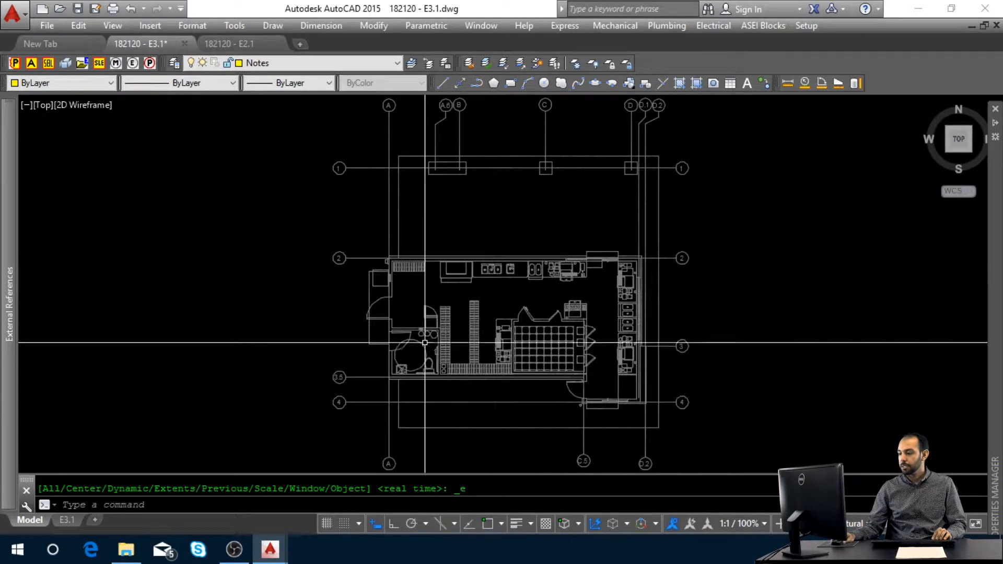
- Make Defpoints the current layer on the E3.1 layout
click(66, 519)
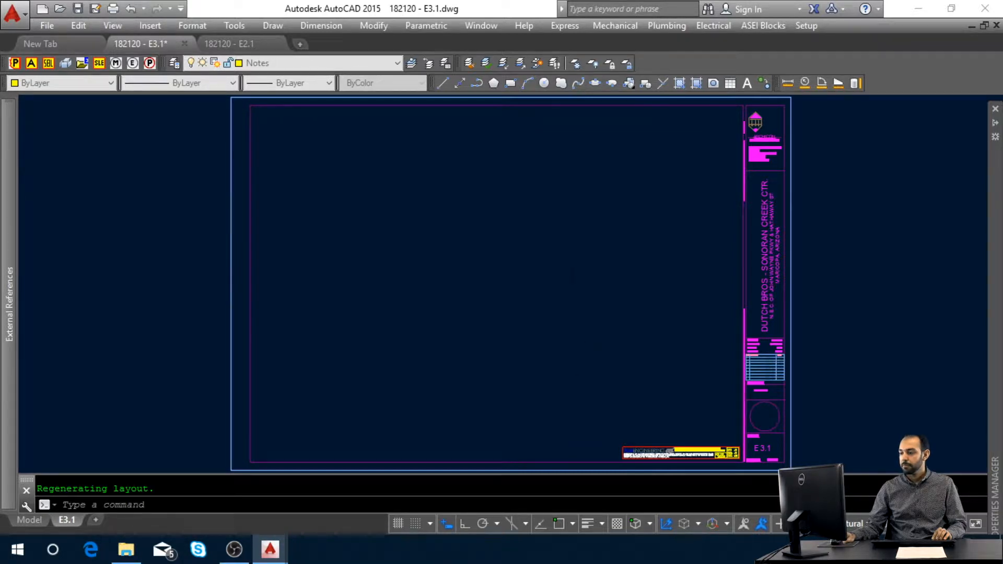
click(578, 264)
key(Escape)
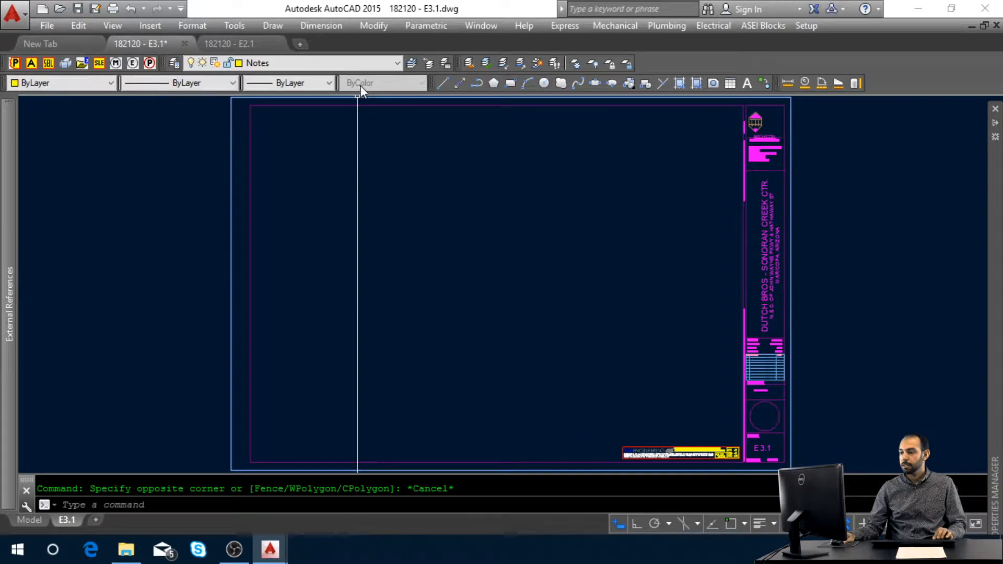
click(364, 69)
scroll(363, 68, up, 20)
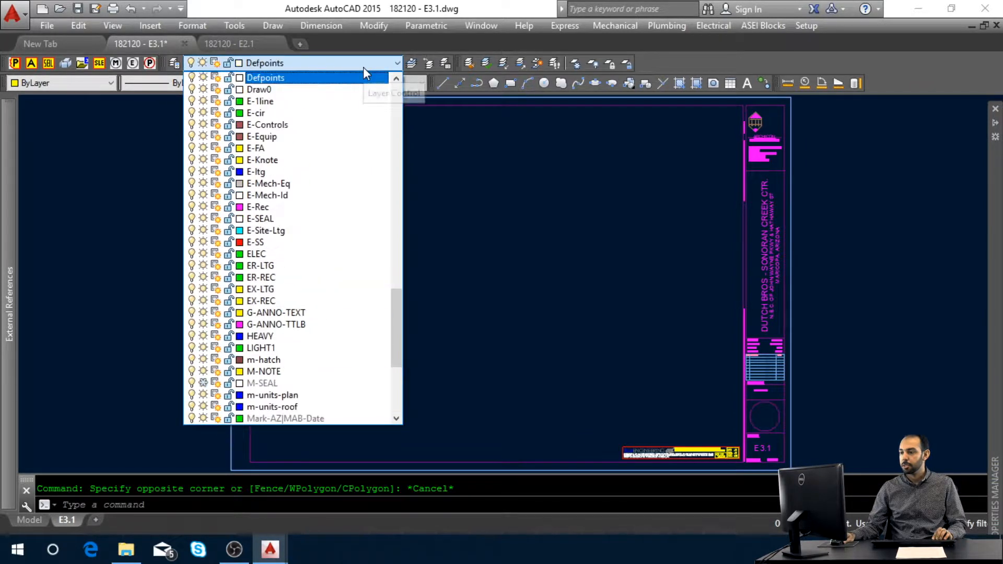
click(362, 67)
- Create a rectangular viewport for the floor plan in the sheet's upper-left area
text(MV)
key(Return)
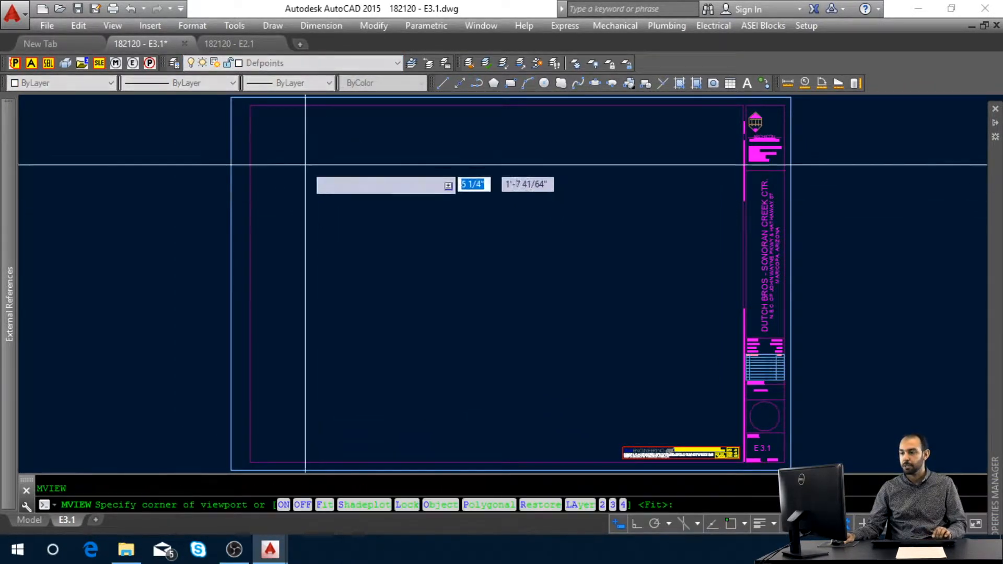
click(268, 122)
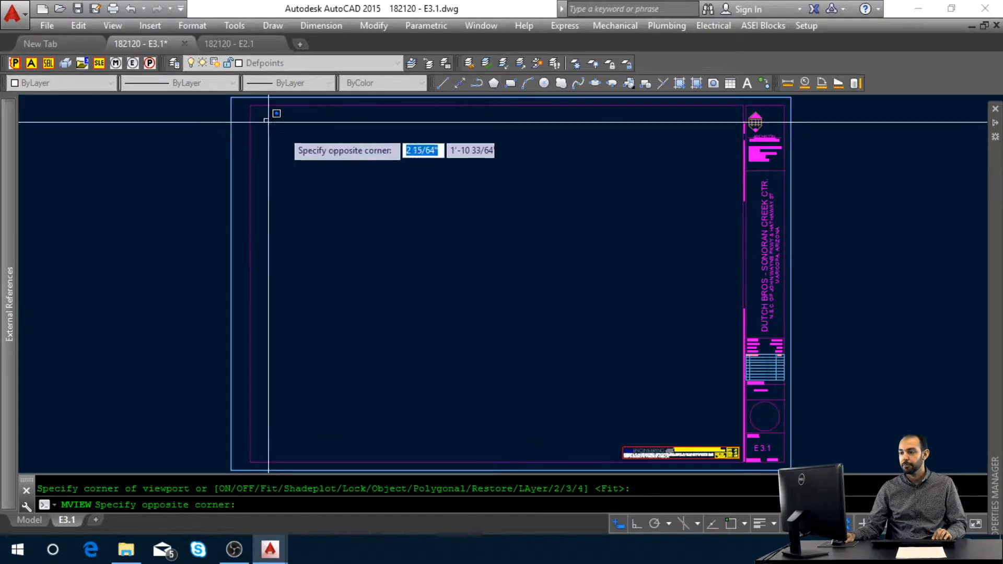
click(591, 347)
click(505, 311)
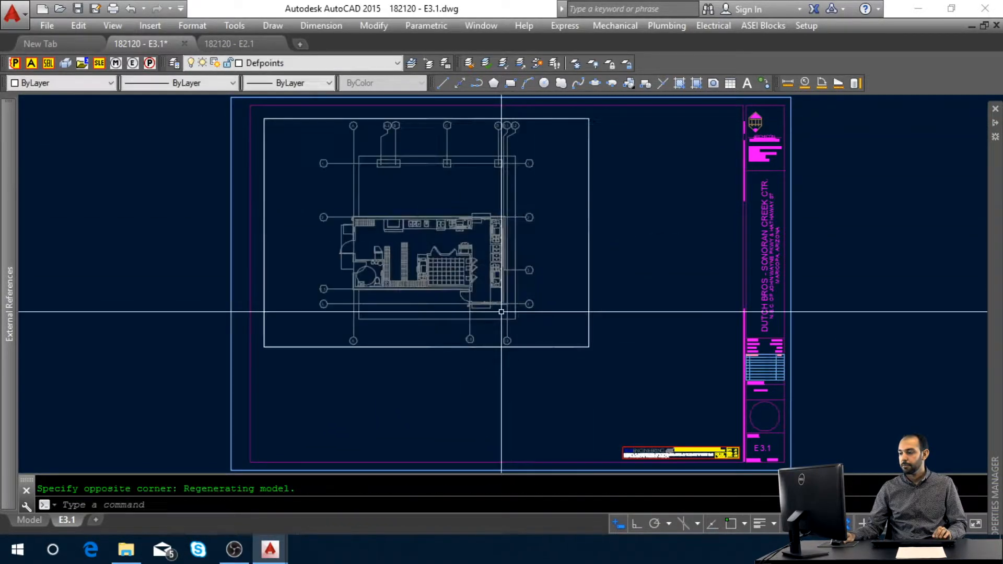
- Try to assign a standard scale to the floor plan viewport, and return to paper space
double_click(540, 306)
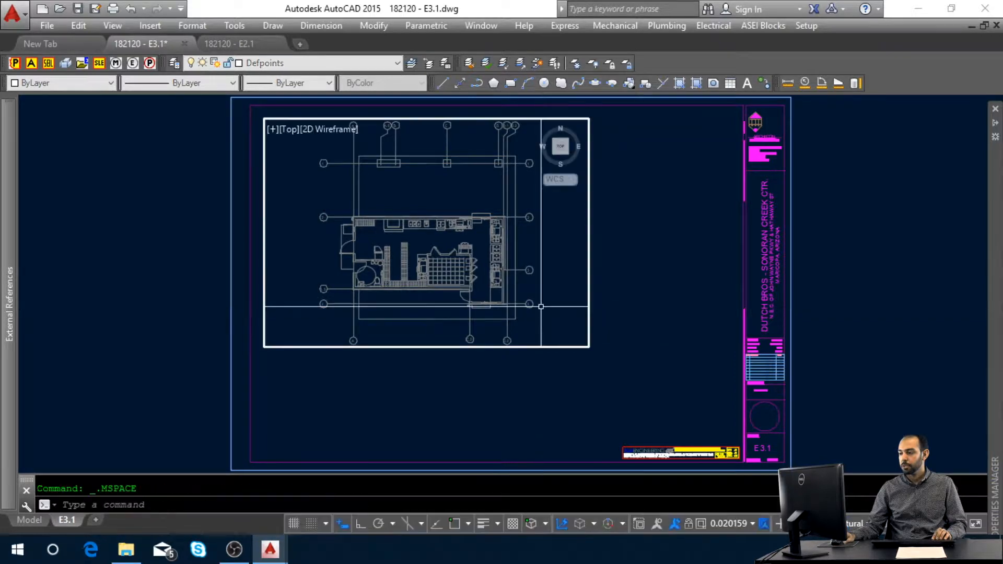
click(712, 519)
scroll(751, 405, down, 4)
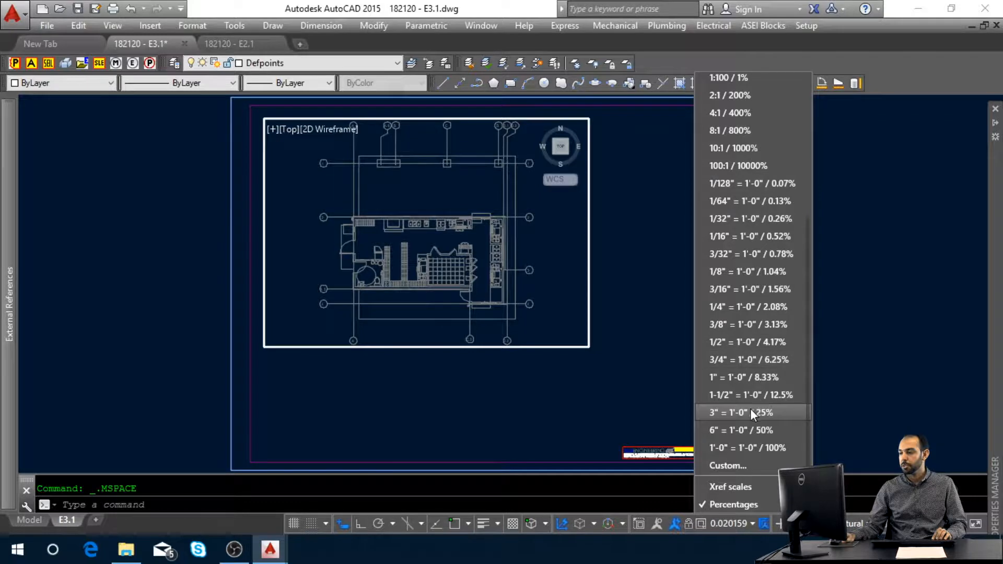
scroll(749, 175, up, 6)
click(766, 276)
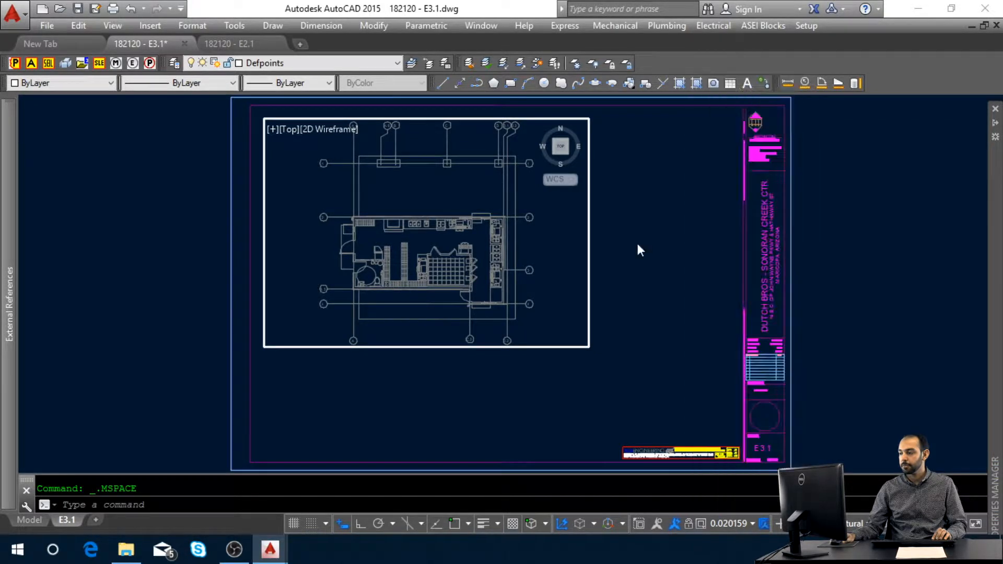
double_click(637, 243)
click(637, 249)
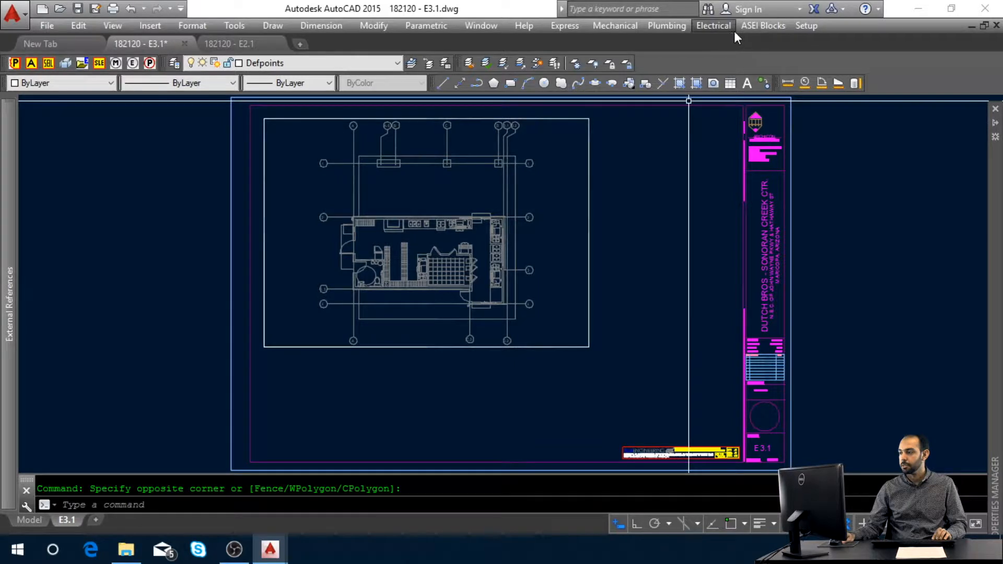
- Insert a new plan title block with north arrow just below the floor plan viewport, with default scale and rotation
click(748, 29)
mouse_move(760, 61)
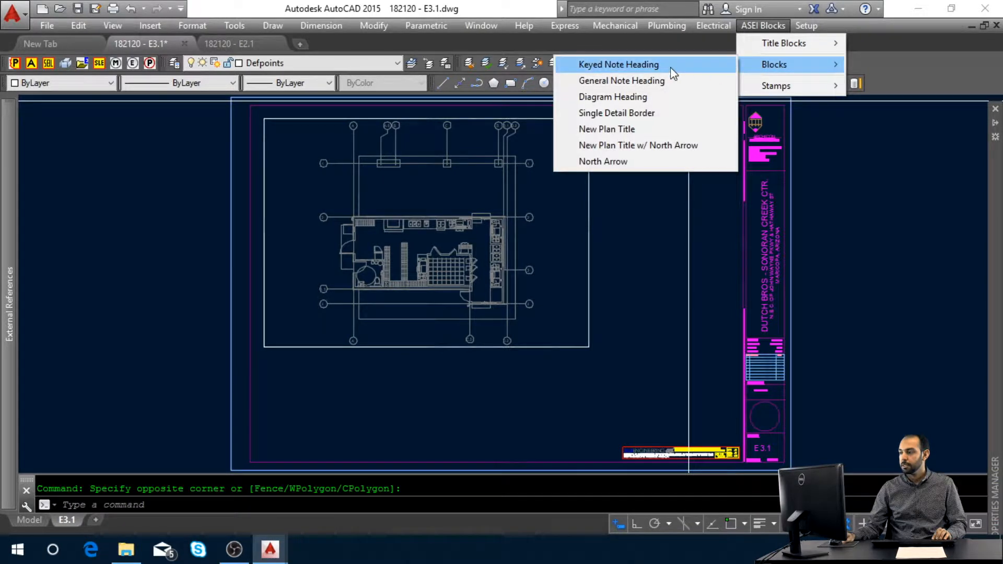
click(656, 145)
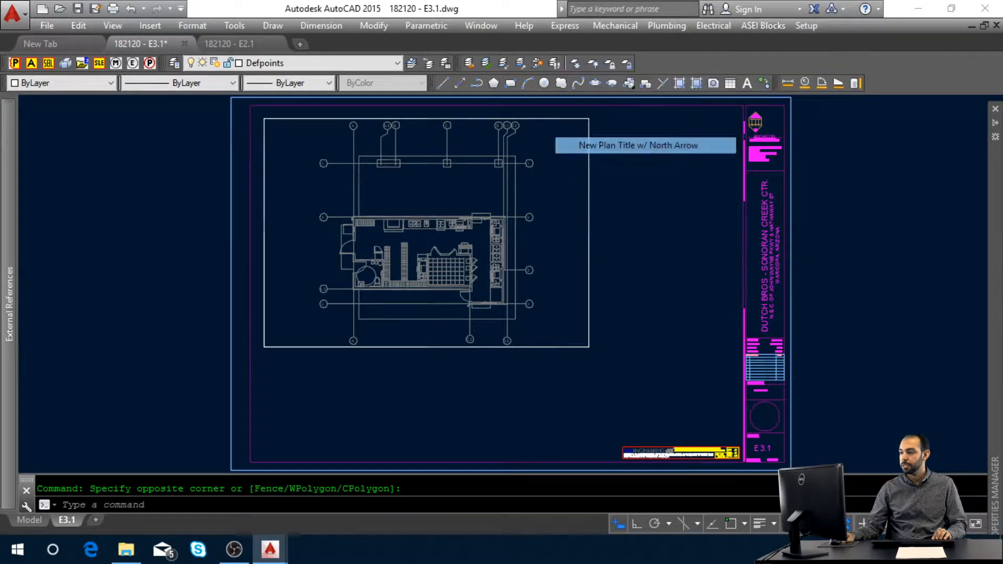
click(382, 360)
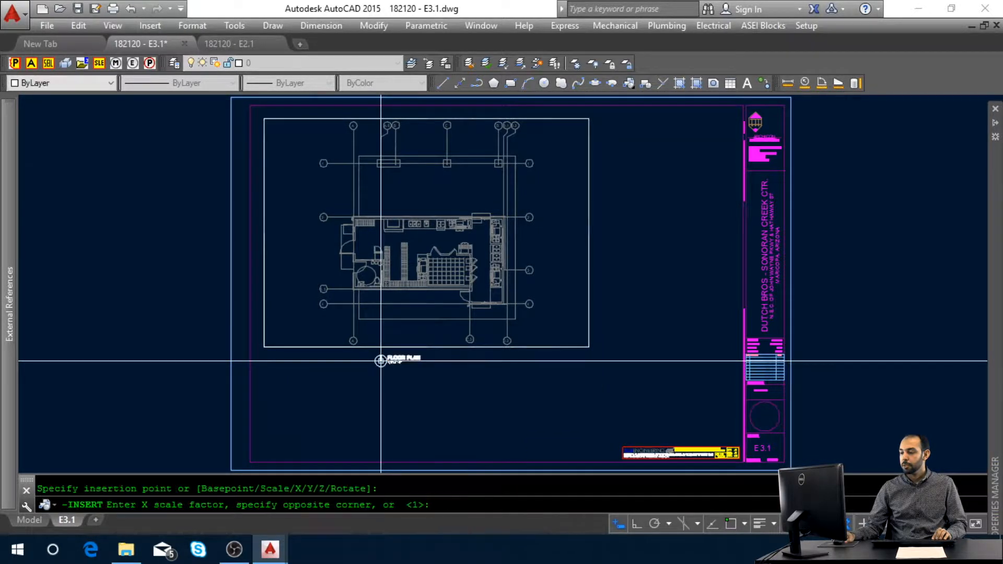
key(Return)
key(Return)
key(Return)
- Set the inserted plan title to POWER PLAN and its drawing scale to 1/4"=1'-0"
scroll(384, 365, up, 6)
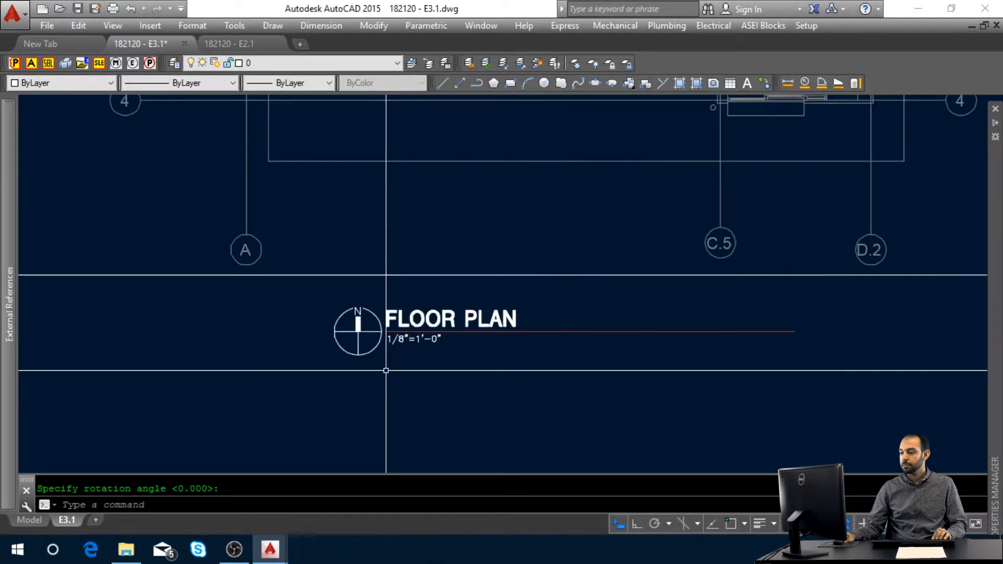
double_click(412, 337)
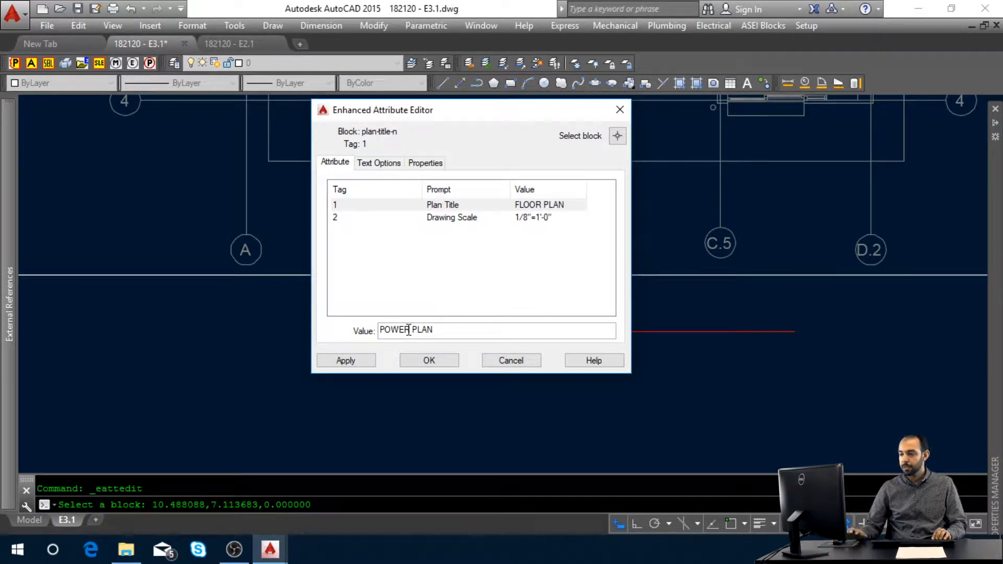
key(Return)
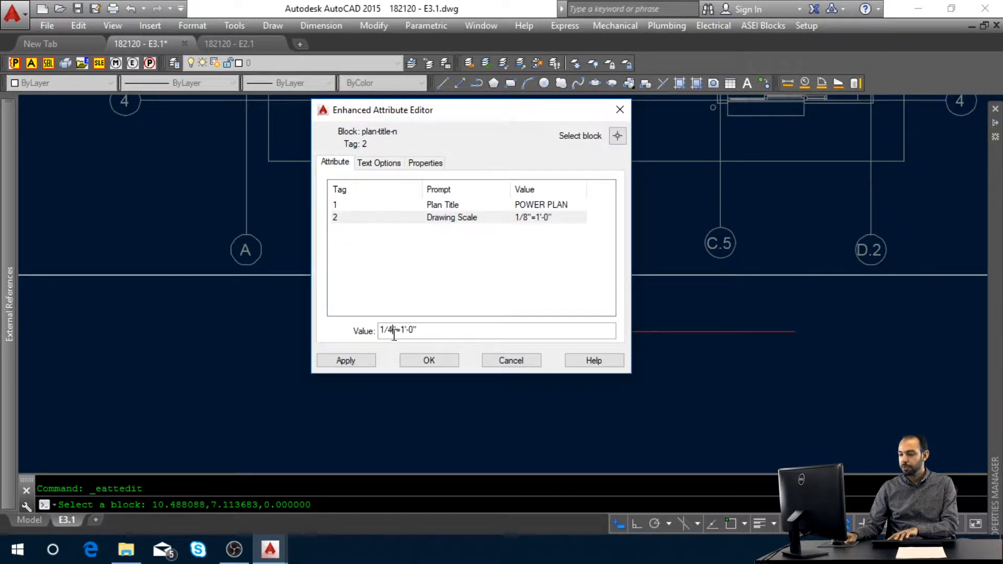
click(439, 364)
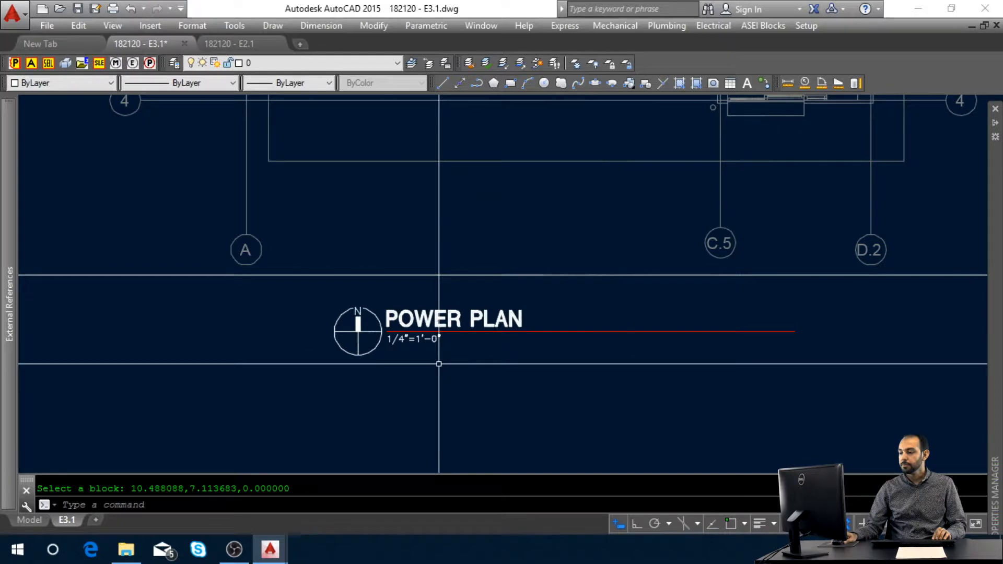
- Insert the electrical Power Plan Notes block outside the sheet beside the title block, and burst it into editable objects
middle_click(439, 363)
middle_click(439, 364)
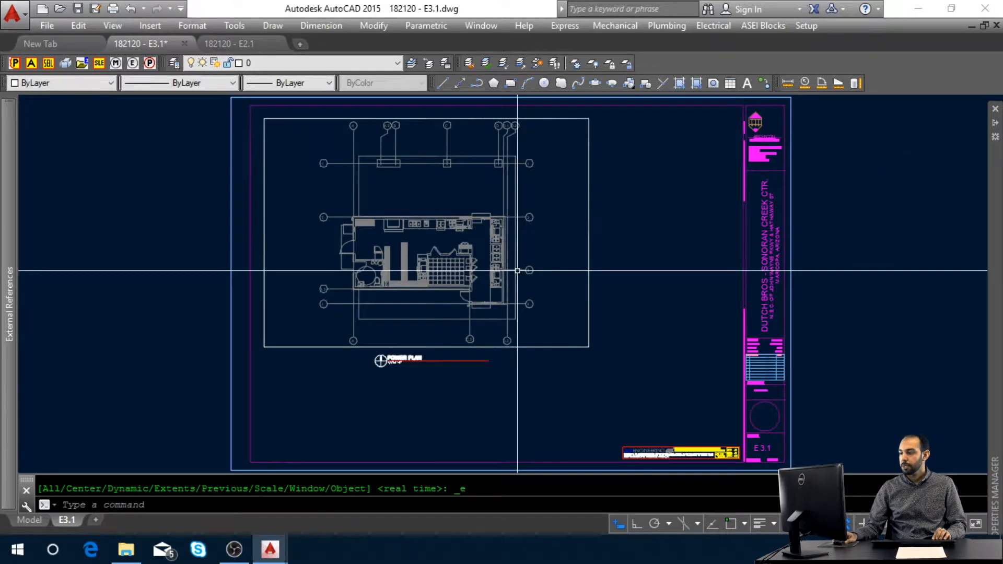
click(715, 26)
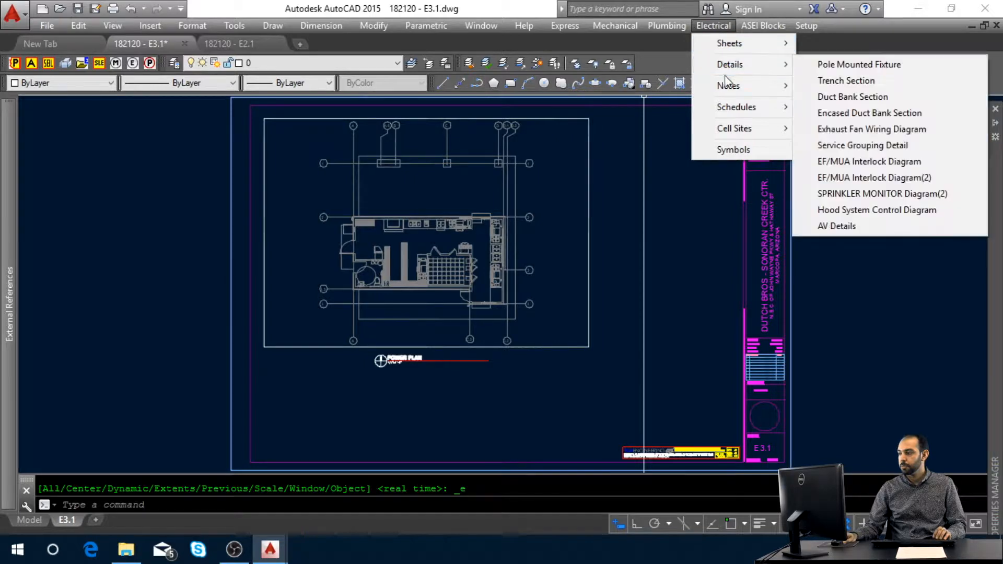
mouse_move(725, 87)
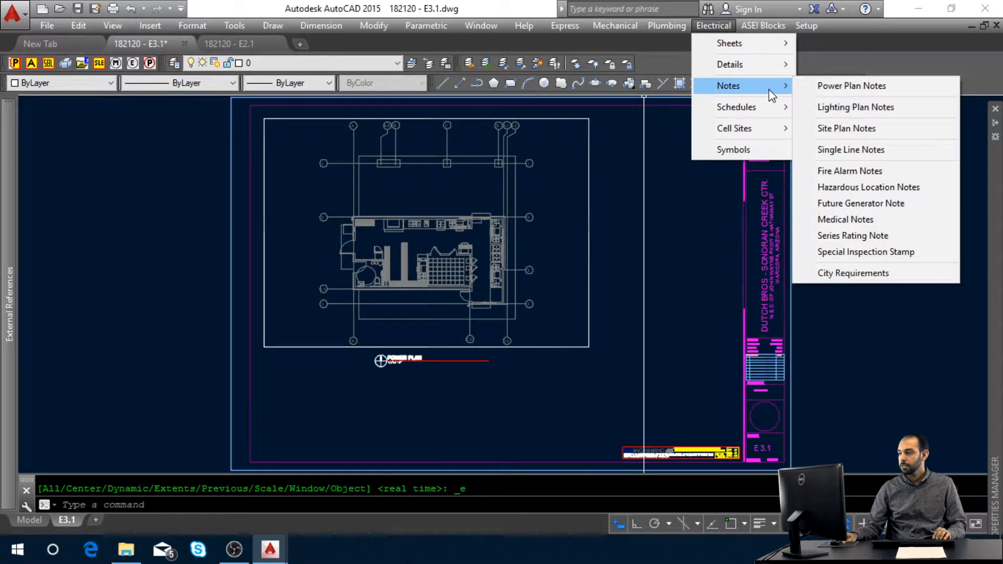
click(799, 90)
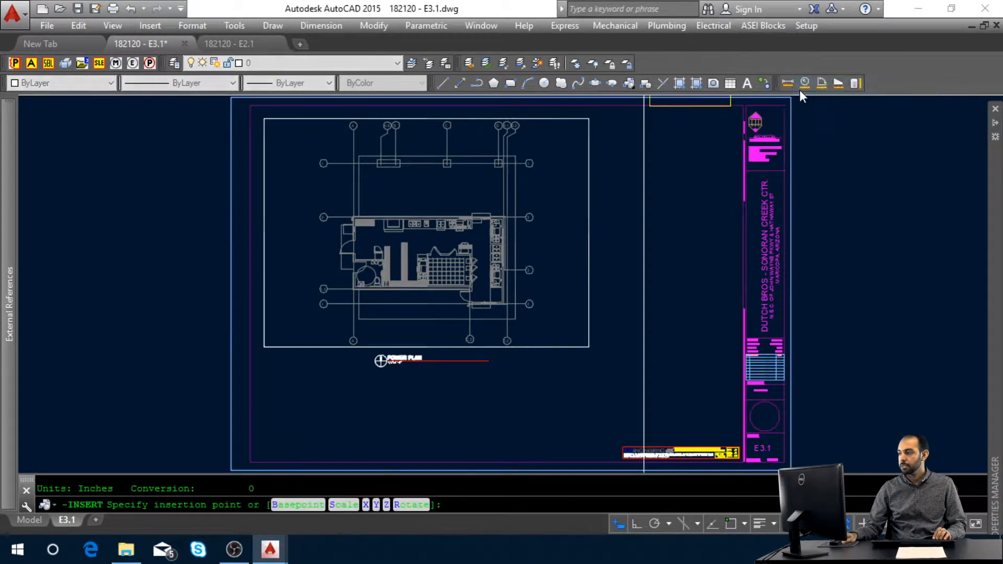
scroll(703, 352, down, 1)
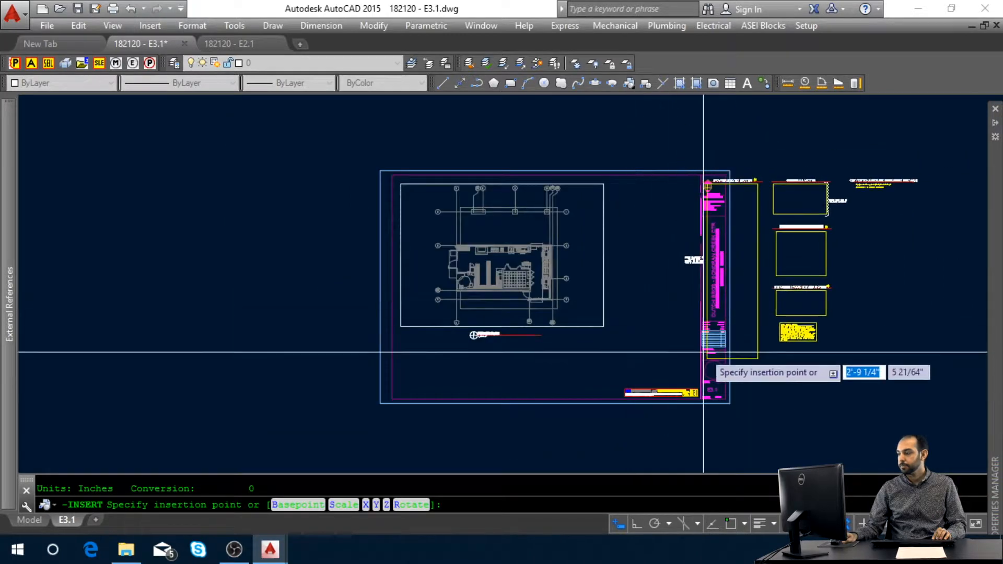
click(754, 366)
click(890, 362)
click(863, 335)
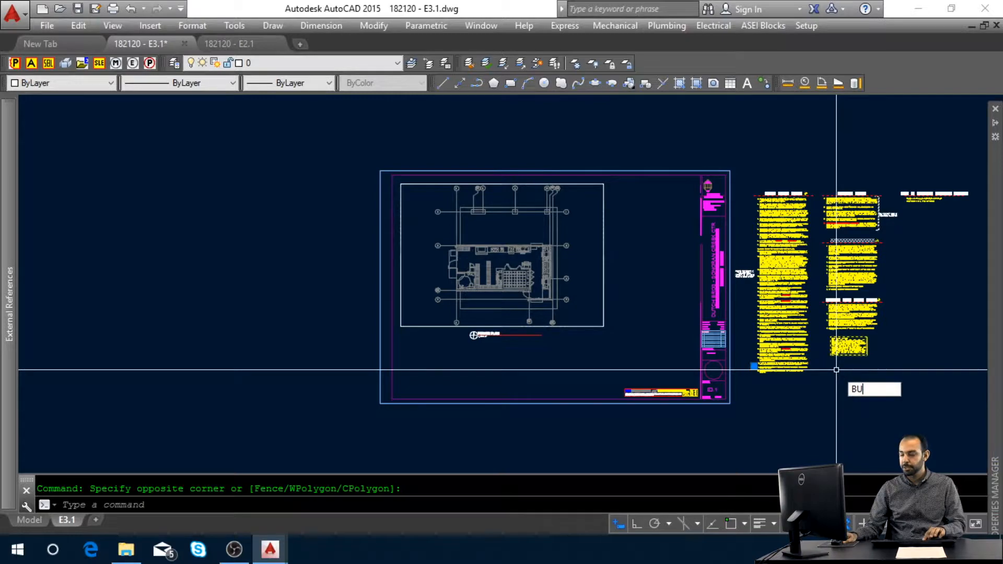
key(Return)
- Move the Fire Alarm Notes box by its lower-right corner to 0.25 above the upper-right corner of the engineering title strip
scroll(873, 351, up, 12)
middle_drag(873, 351, 763, 377)
click(737, 359)
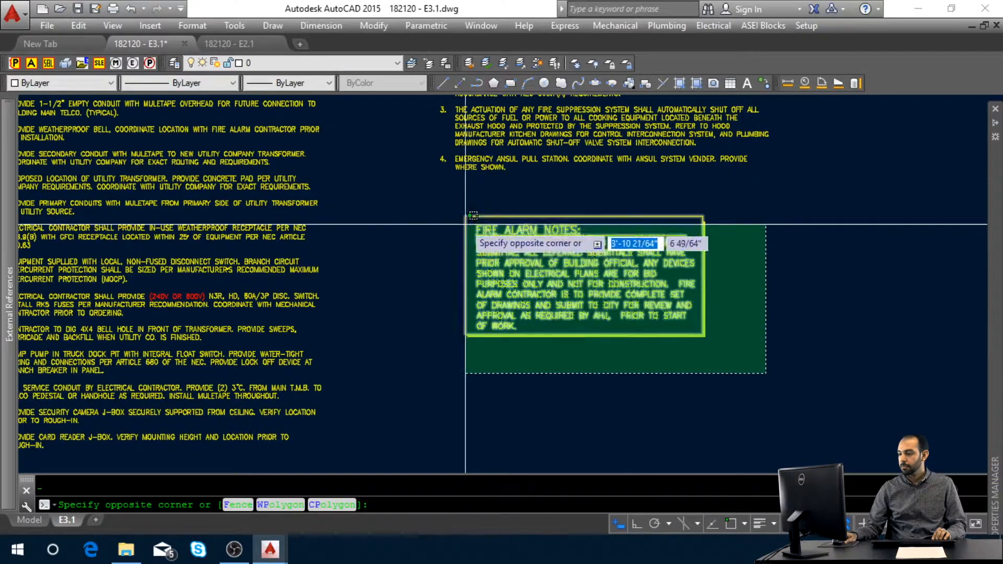
click(449, 209)
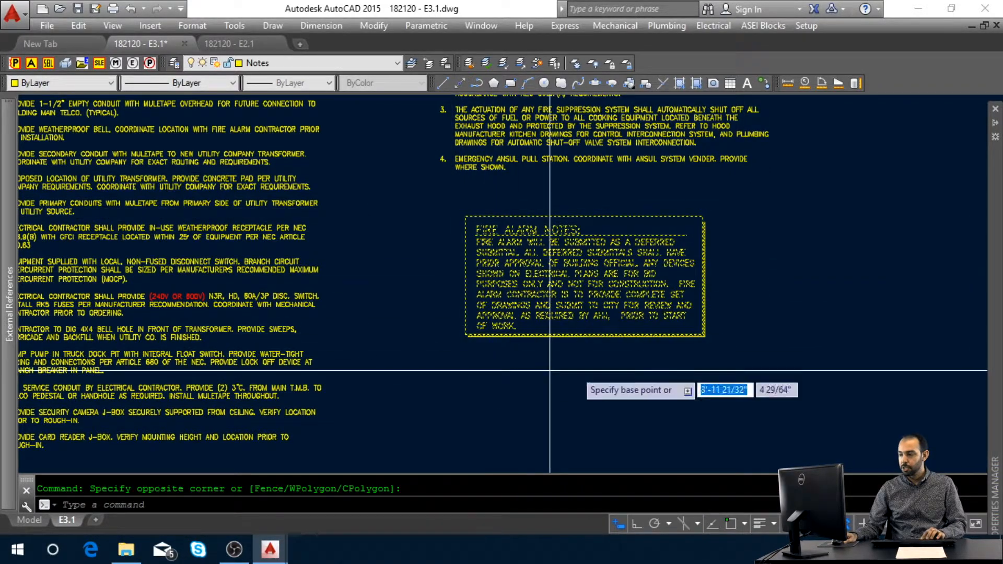
text(m)
key(space)
shift+right_click(709, 355)
key(e)
click(705, 336)
scroll(707, 333, down, 2)
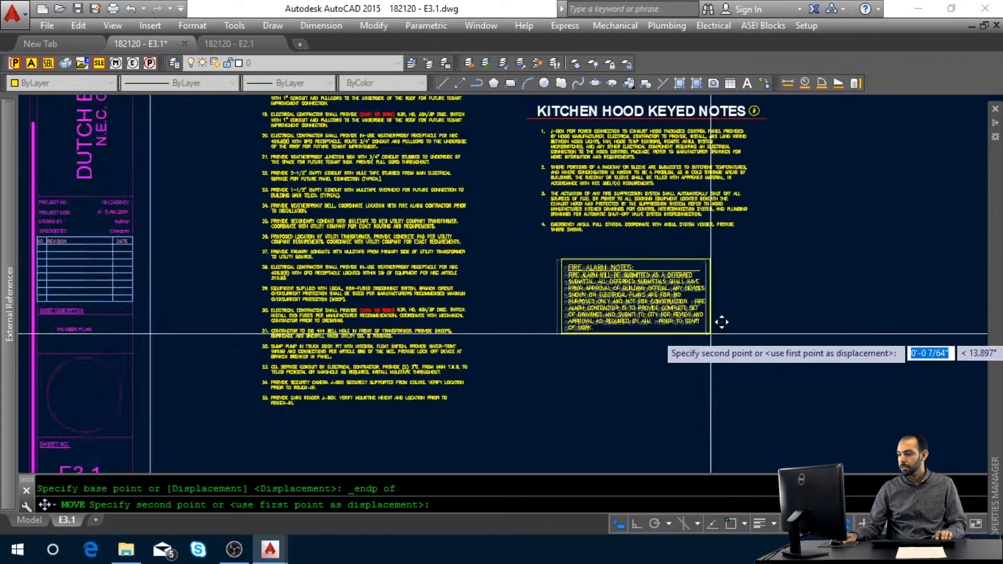
scroll(433, 325, down, 3)
scroll(441, 374, up, 3)
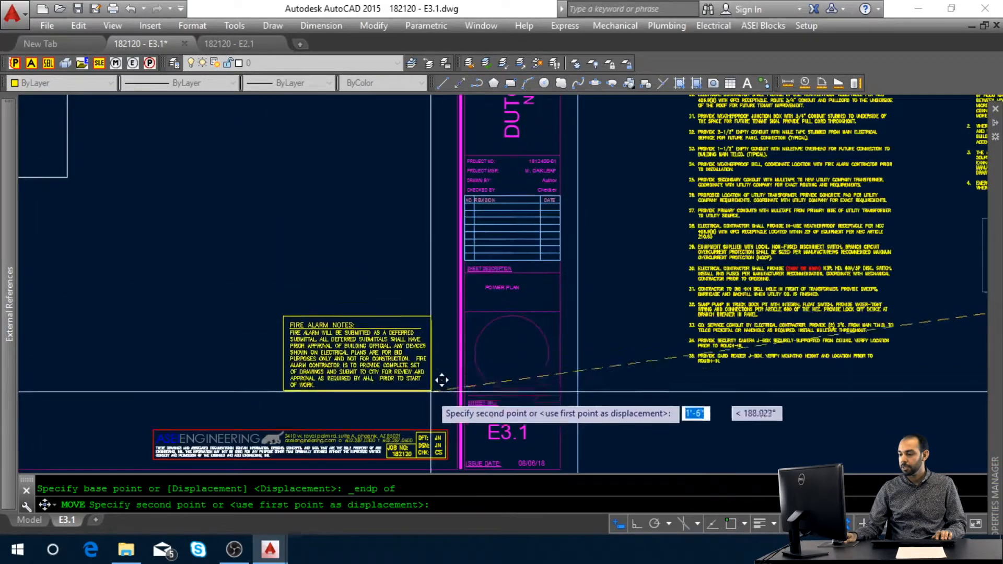
scroll(442, 410, up, 2)
shift+right_click(440, 406)
key(f)
shift+right_click(432, 412)
key(e)
click(453, 418)
key(F8)
text(.25)
key(Return)
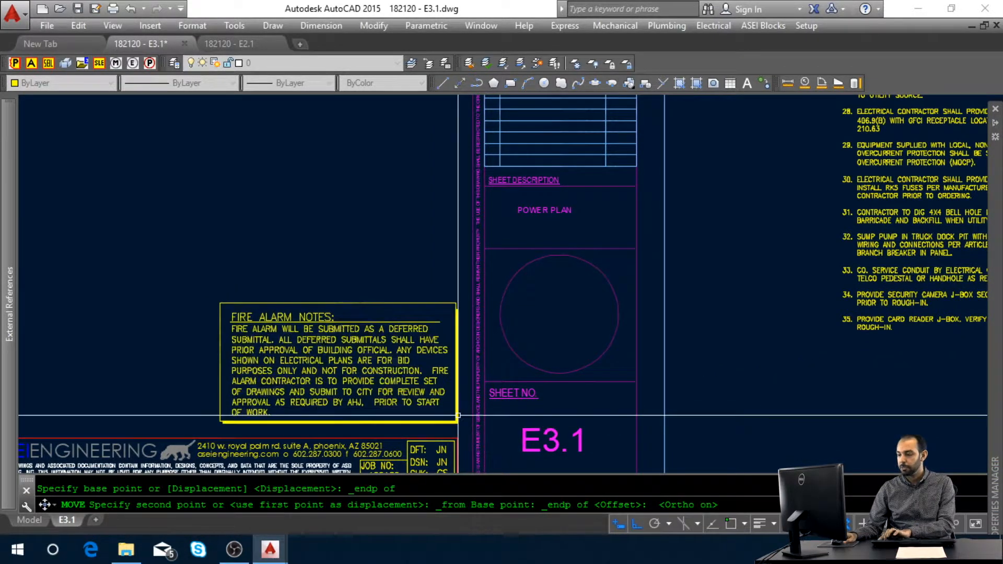
- Move the General Notes, including heading and side remark, into the sheet's upper-right area beside the title block
middle_click(431, 380)
middle_click(431, 380)
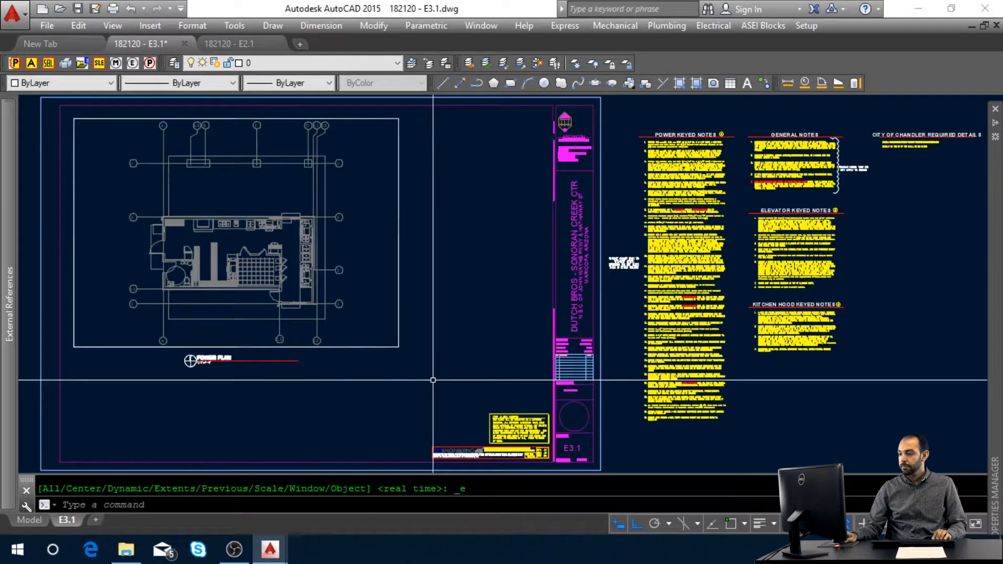
key(Escape)
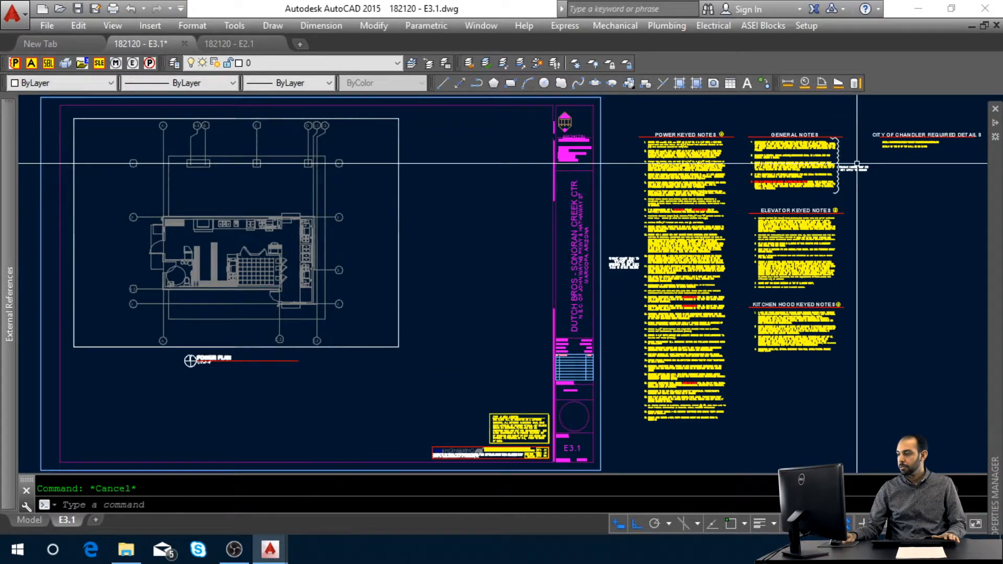
scroll(857, 207, up, 3)
middle_drag(857, 207, 783, 336)
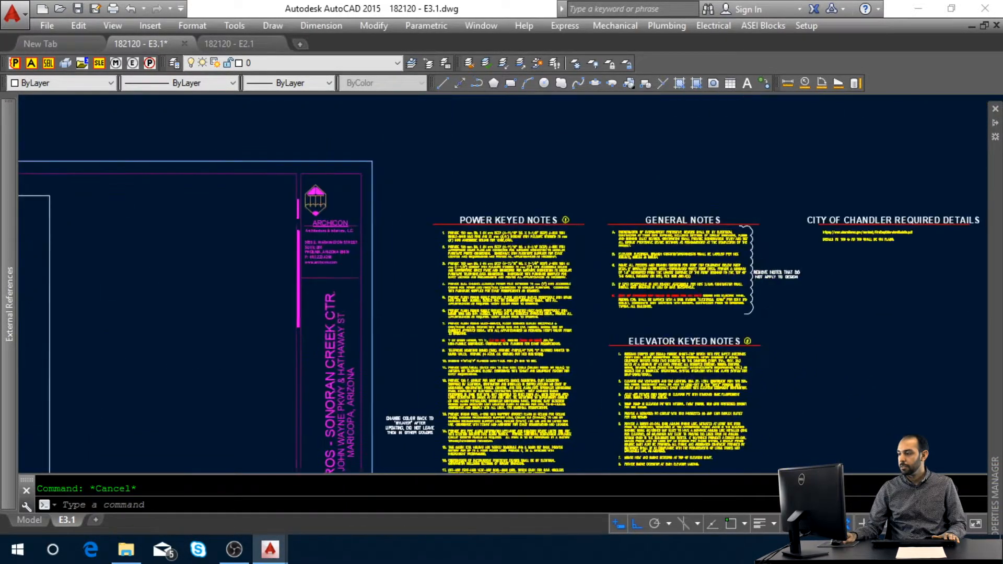
click(775, 311)
click(649, 180)
text(m)
key(space)
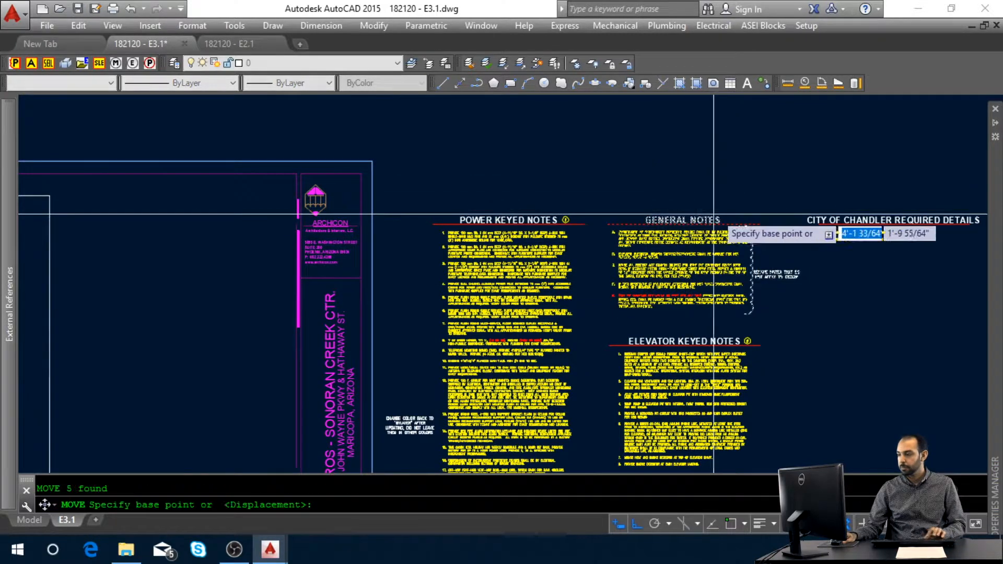
shift+right_click(742, 214)
click(785, 282)
click(758, 292)
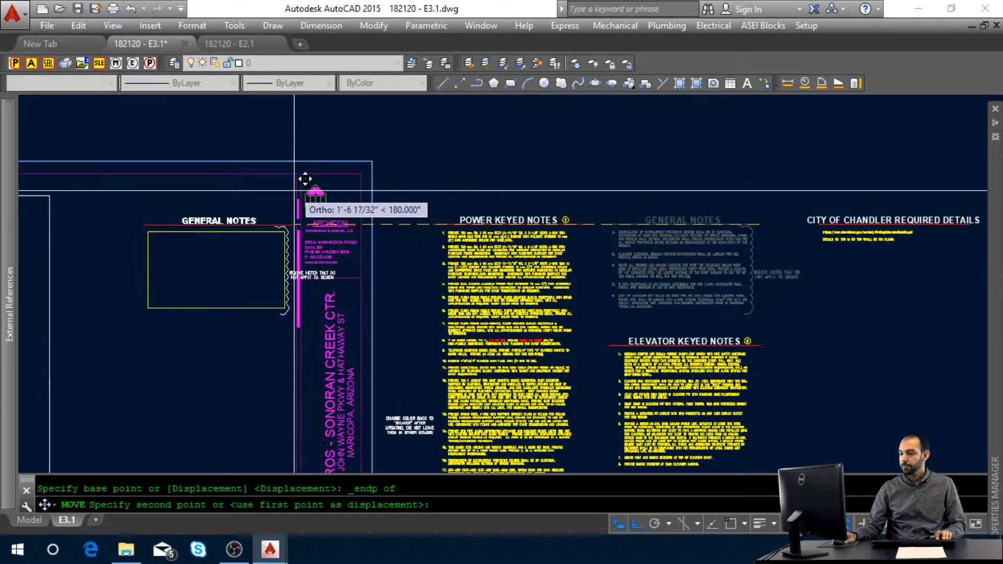
key(F10)
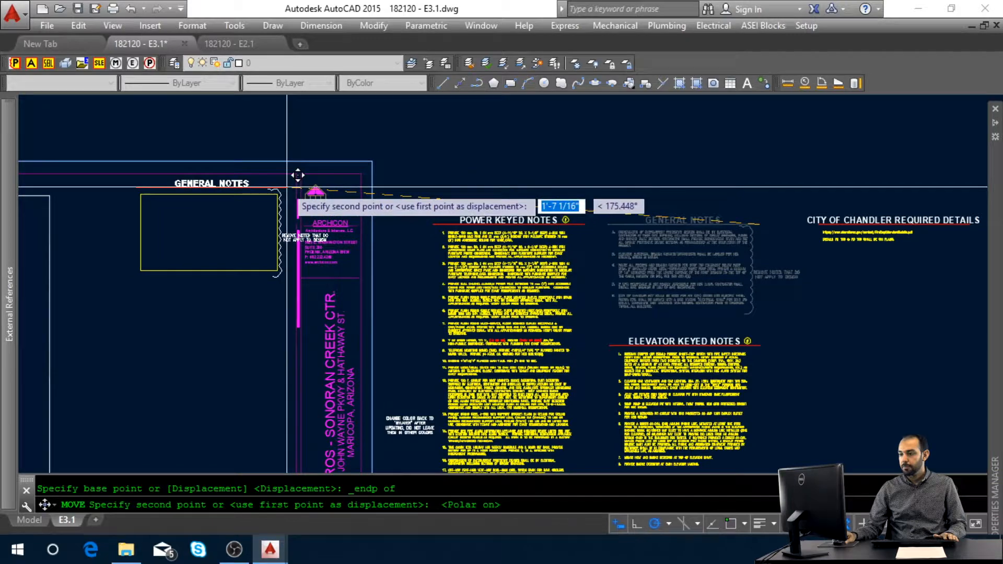
click(280, 271)
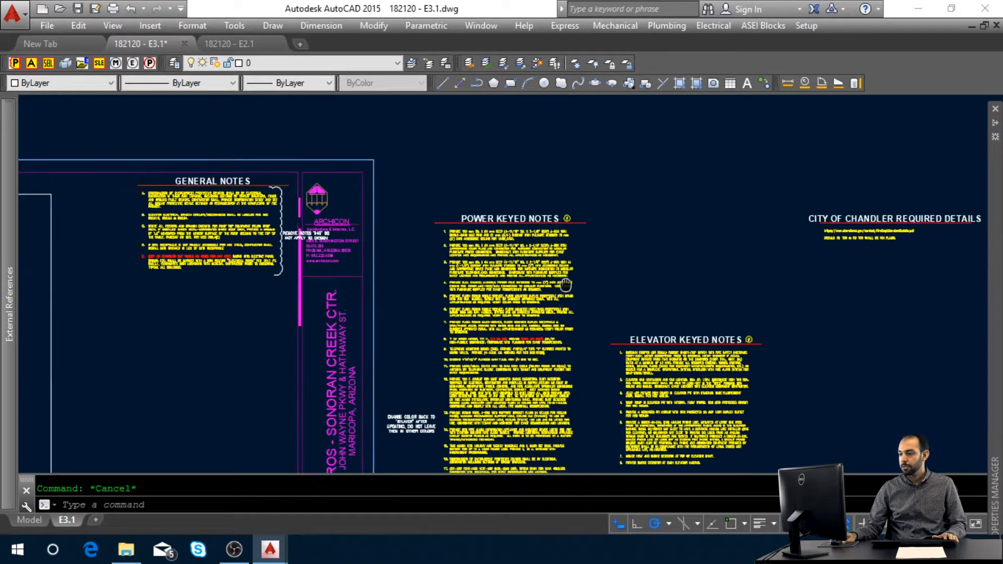
- Erase the City of Chandler Required Details heading and text outside the sheet
middle_drag(559, 303, 586, 210)
scroll(585, 213, down, 3)
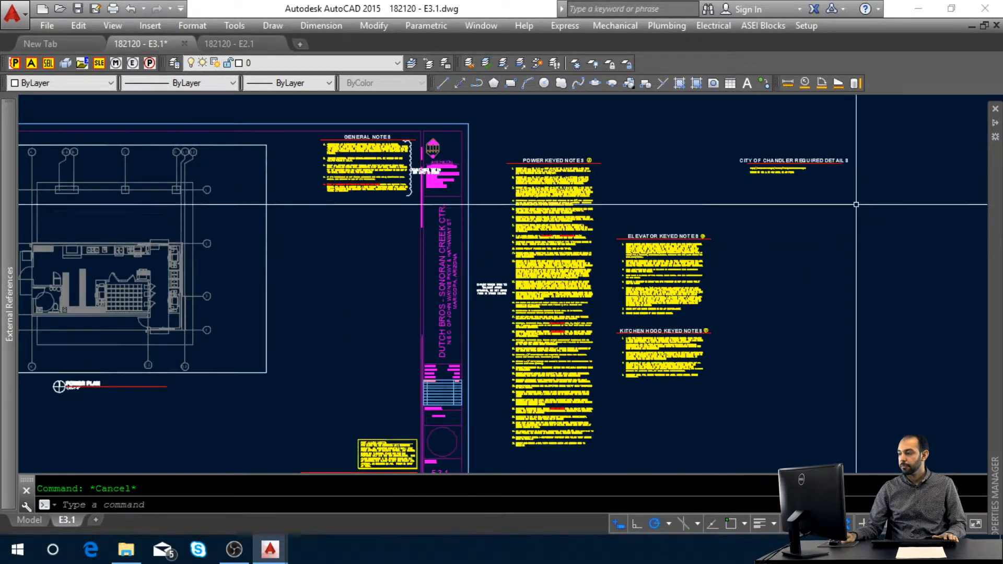
scroll(802, 204, up, 3)
scroll(828, 122, up, 2)
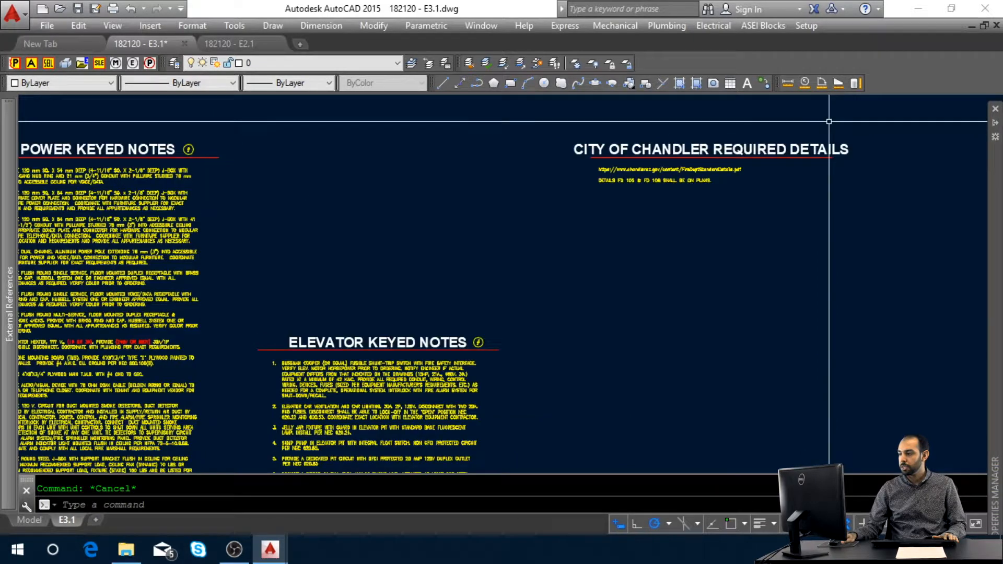
click(833, 126)
key(Escape)
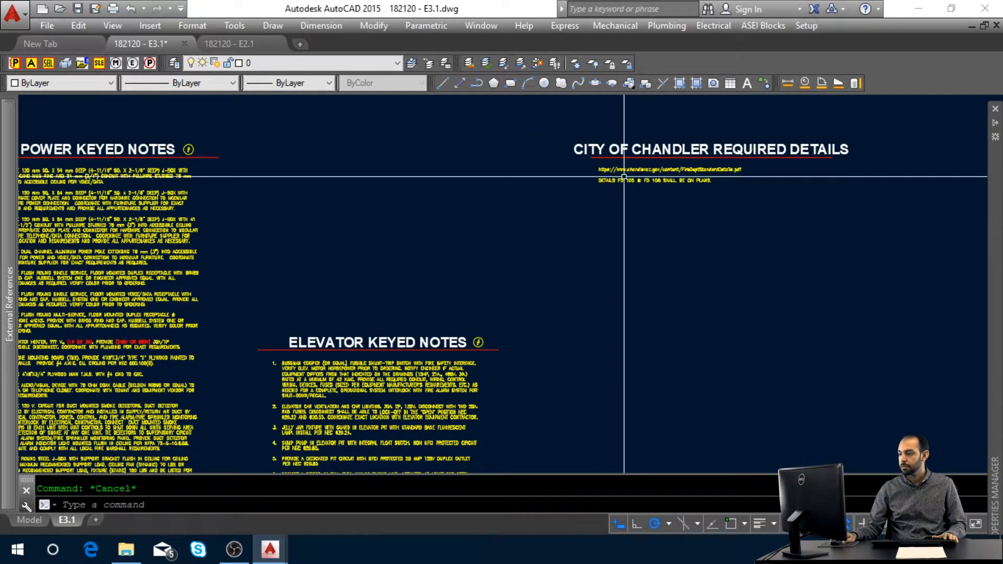
click(865, 228)
click(522, 121)
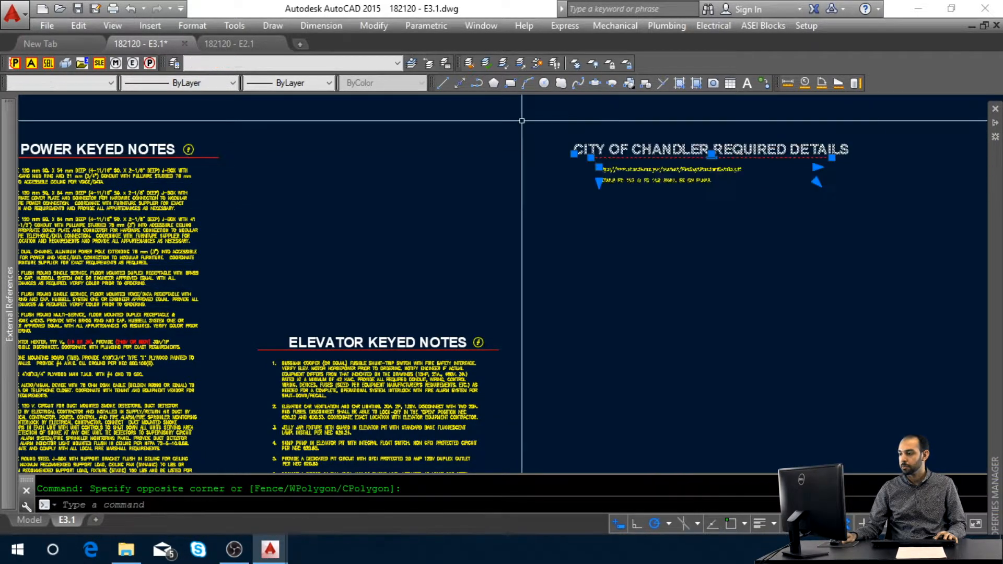
text(e)
key(Return)
- Delete the Kitchen Hood Keyed Notes and Elevator Keyed Notes outside the sheet
middle_drag(499, 445, 550, 156)
scroll(551, 220, down, 1)
middle_drag(569, 212, 565, 234)
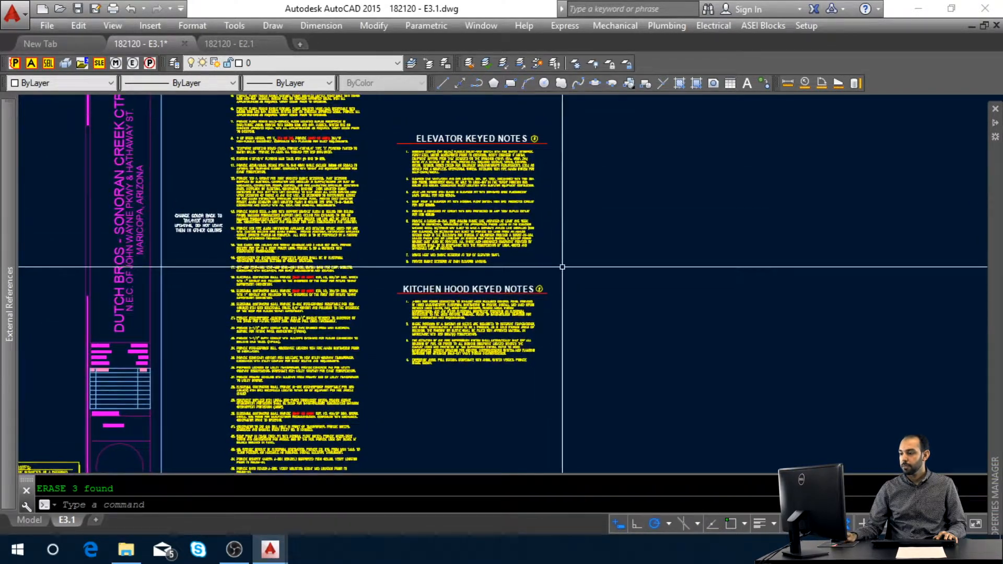
click(549, 374)
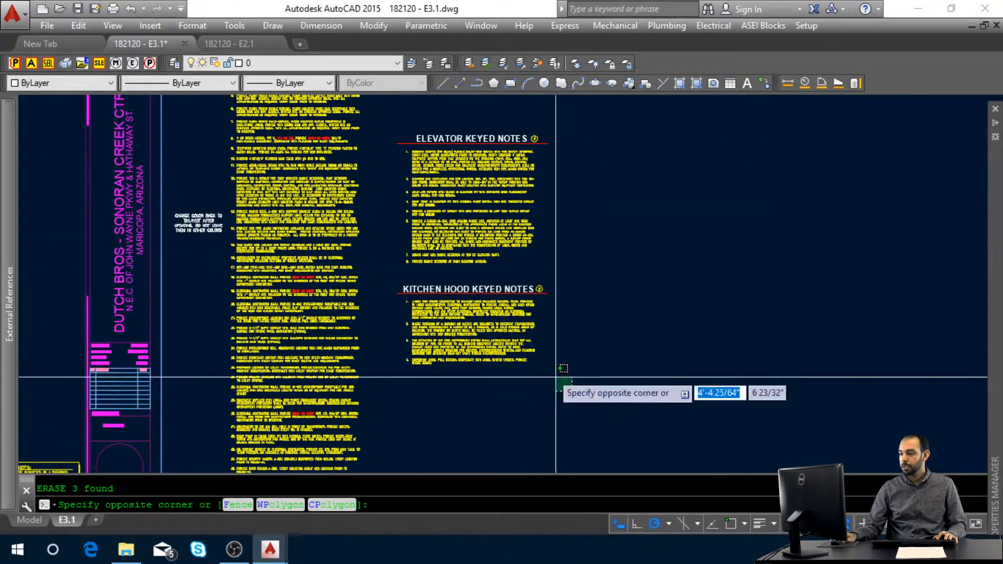
click(402, 287)
click(602, 283)
click(394, 139)
key(Delete)
- Try to move the Power Keyed Notes by the heading underline's right end to just beneath the General Notes, and undo the move
middle_click(533, 293)
middle_click(532, 293)
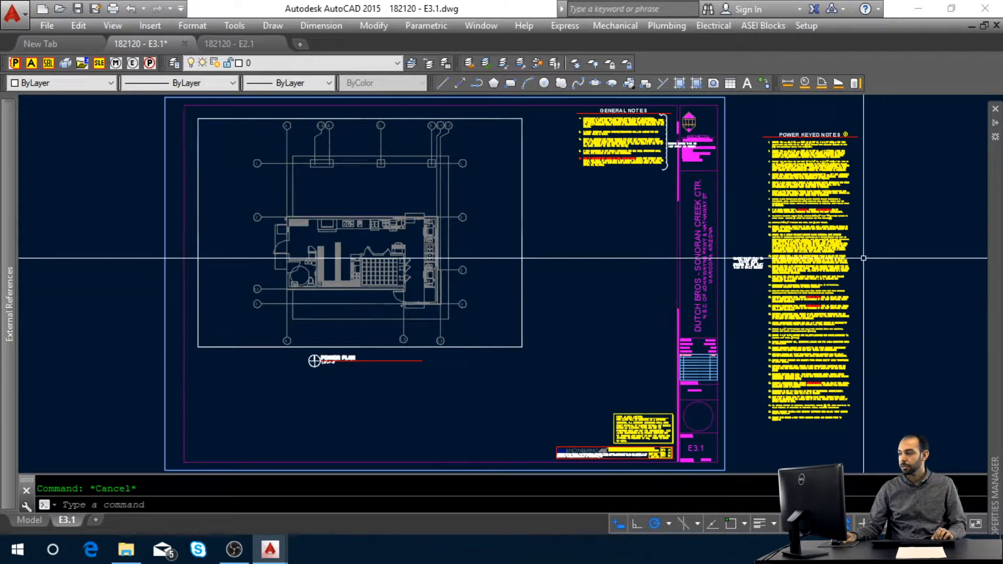
click(871, 118)
click(759, 261)
text(m)
key(Return)
shift+right_click(846, 75)
click(897, 235)
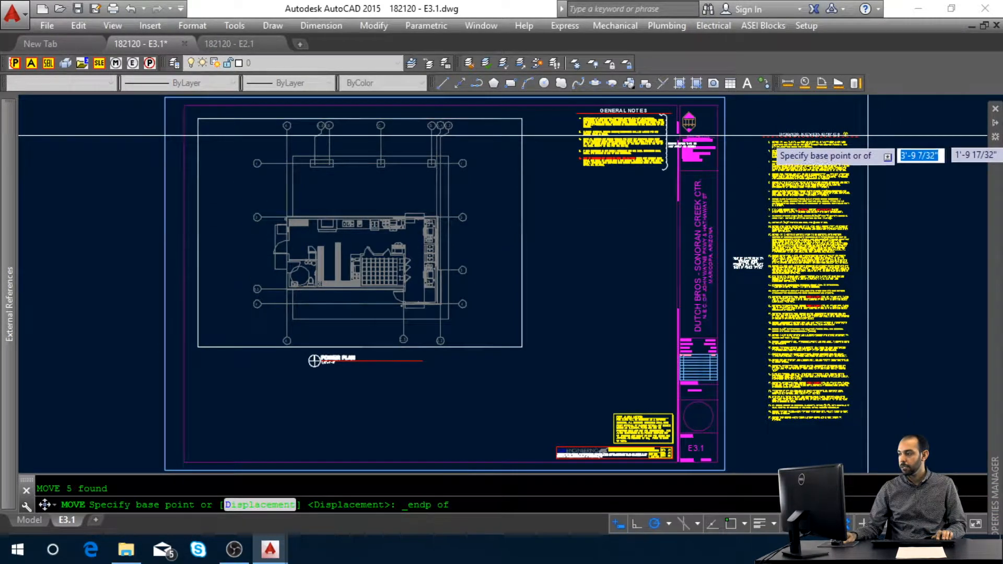
click(867, 135)
shift+right_click(686, 214)
click(711, 198)
shift+right_click(593, 187)
click(627, 283)
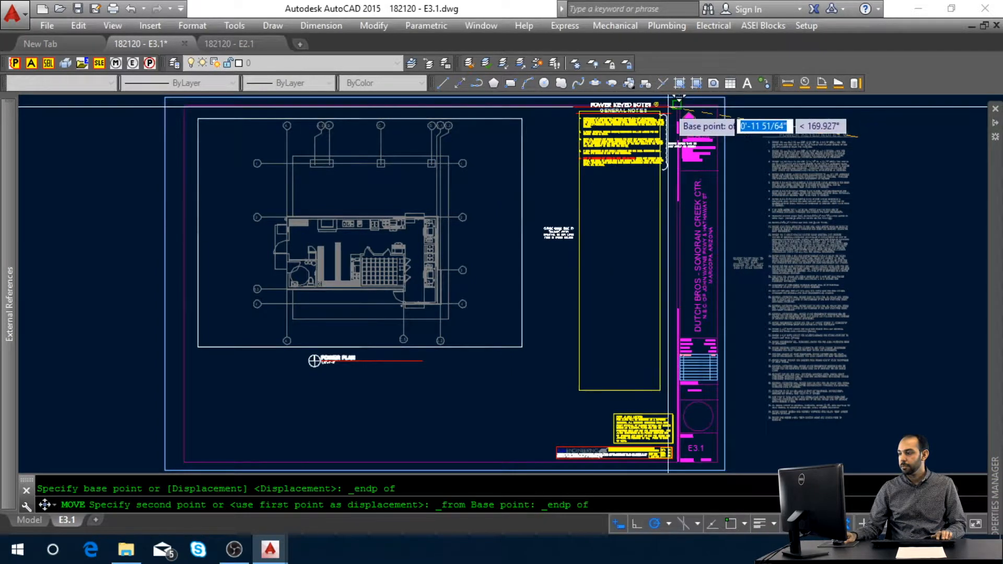
click(671, 160)
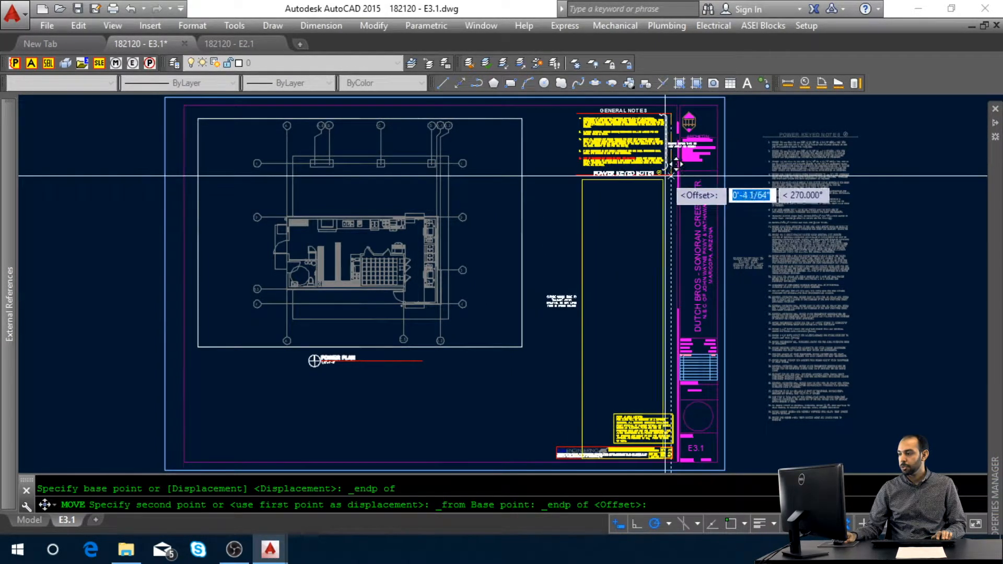
click(666, 179)
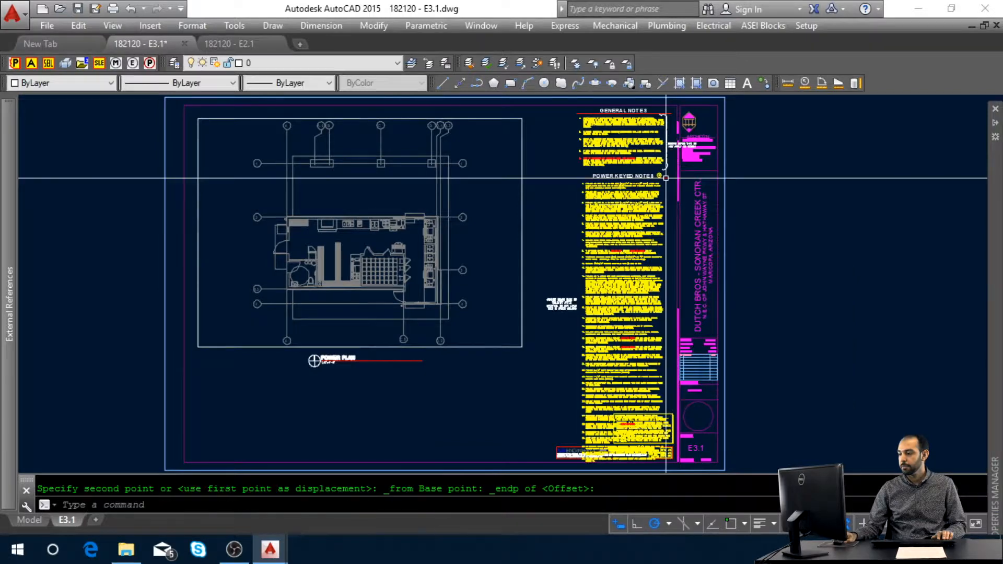
key(Escape)
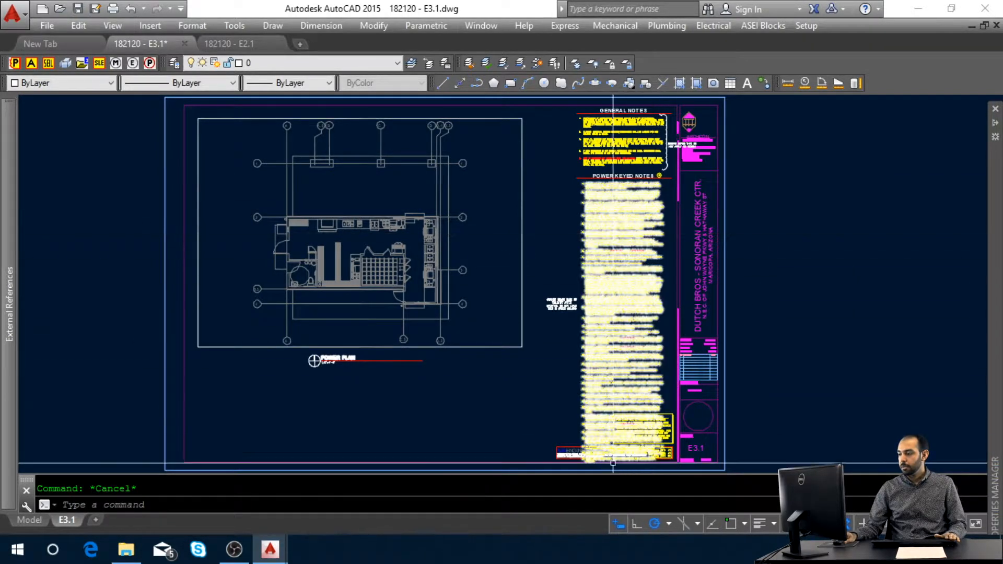
key(ctrl+z)
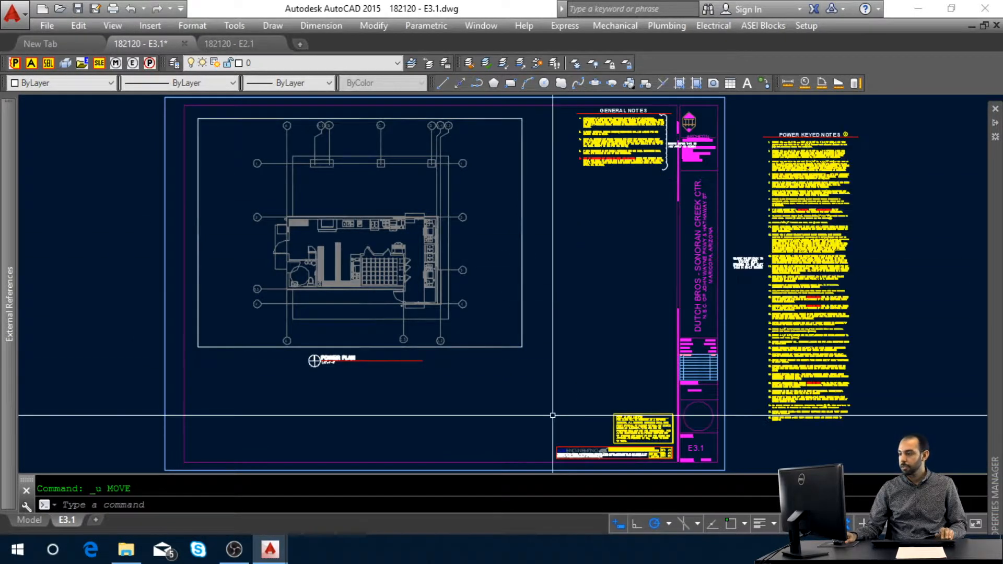
- Examine the Power Keyed Notes from the first to the last item and compare the list's length with the sheet
scroll(821, 164, up, 3)
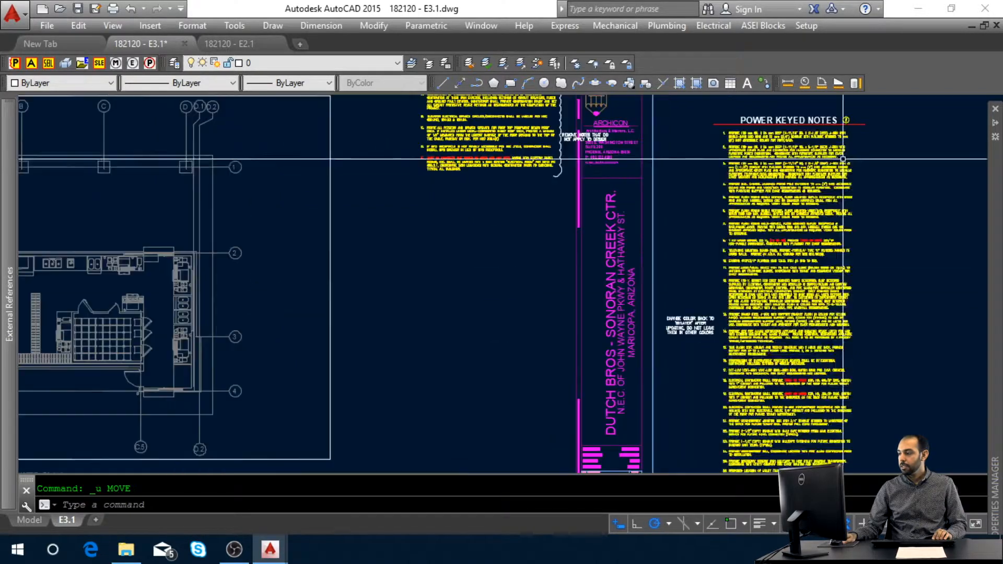
scroll(841, 252, up, 2)
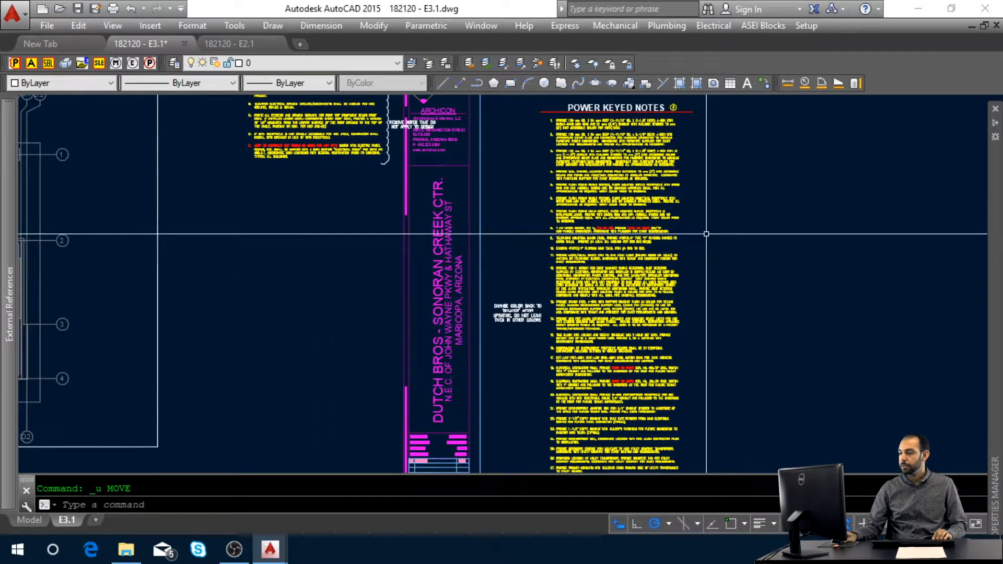
middle_drag(706, 239, 695, 266)
scroll(696, 151, up, 2)
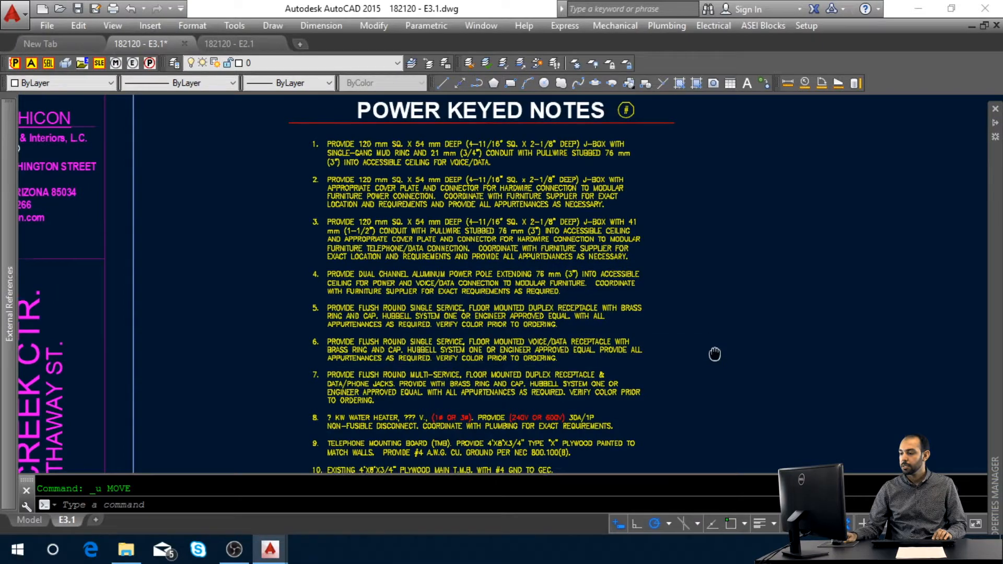
middle_drag(713, 354, 720, 217)
middle_drag(713, 345, 713, 297)
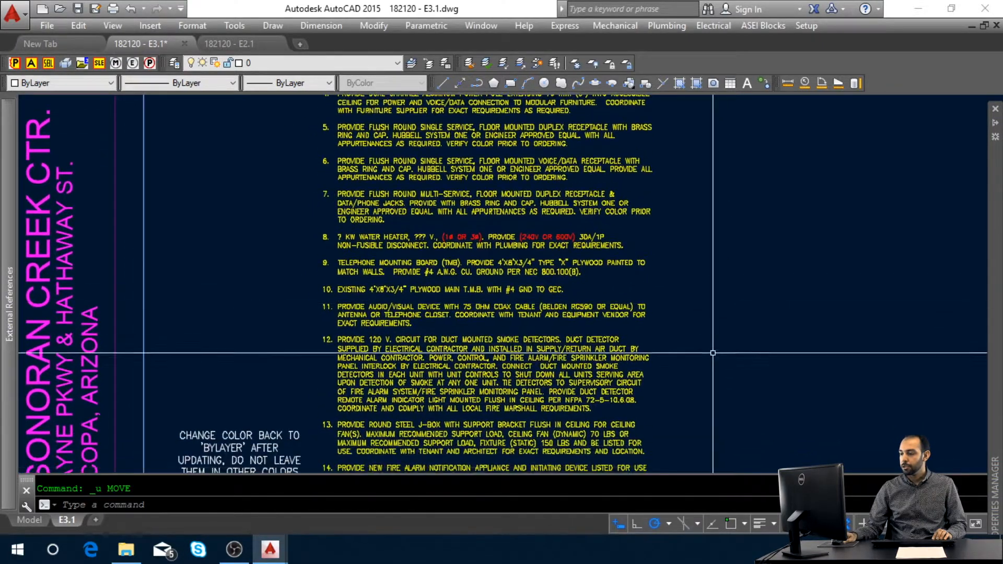
middle_drag(712, 346, 713, 323)
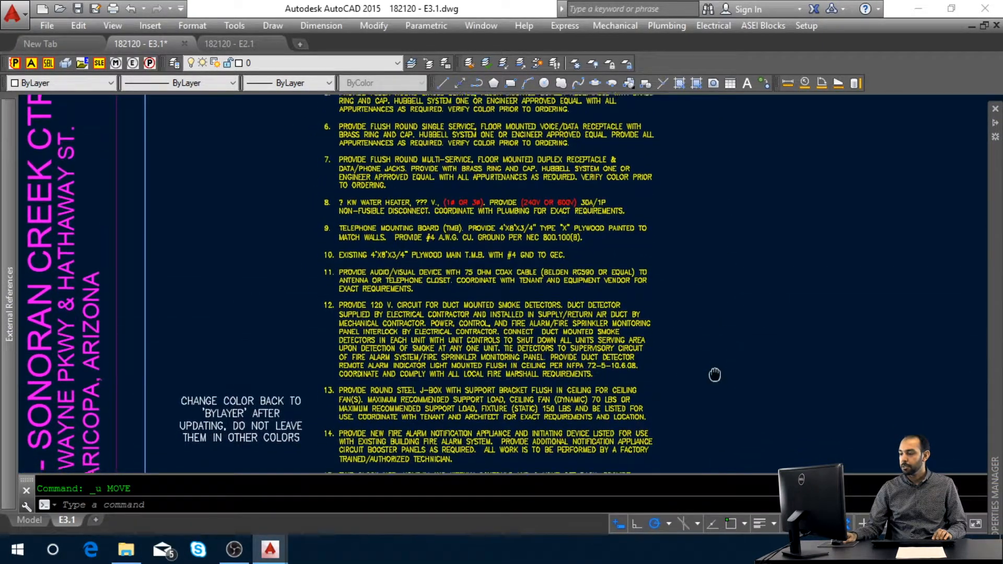
middle_drag(713, 382, 719, 318)
scroll(723, 303, down, 3)
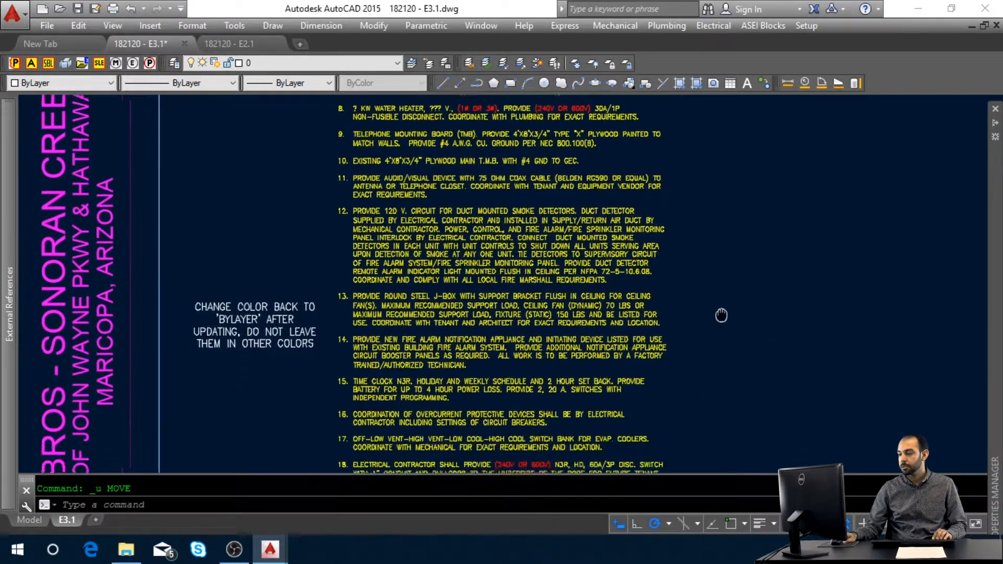
middle_drag(731, 402, 734, 250)
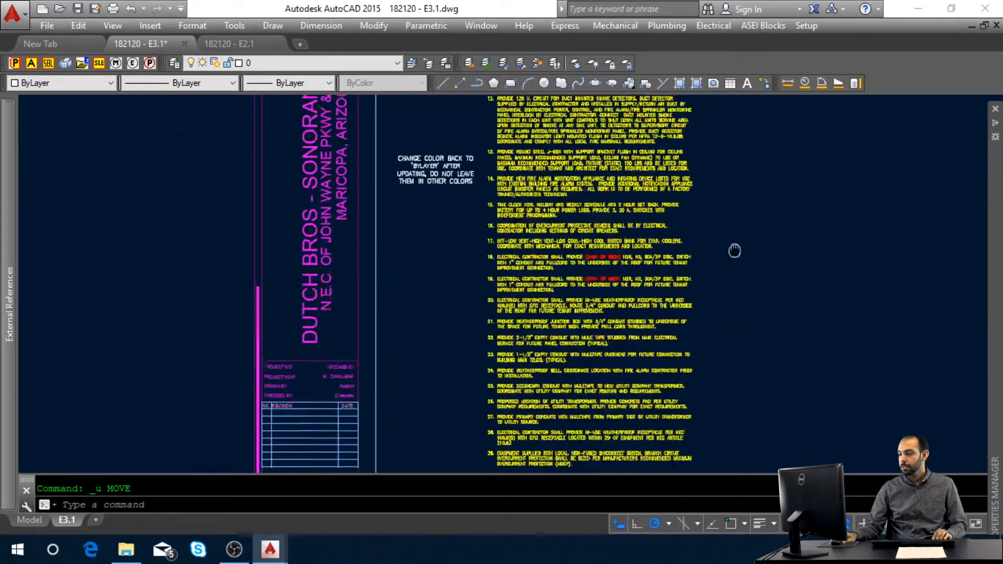
middle_drag(693, 346, 708, 192)
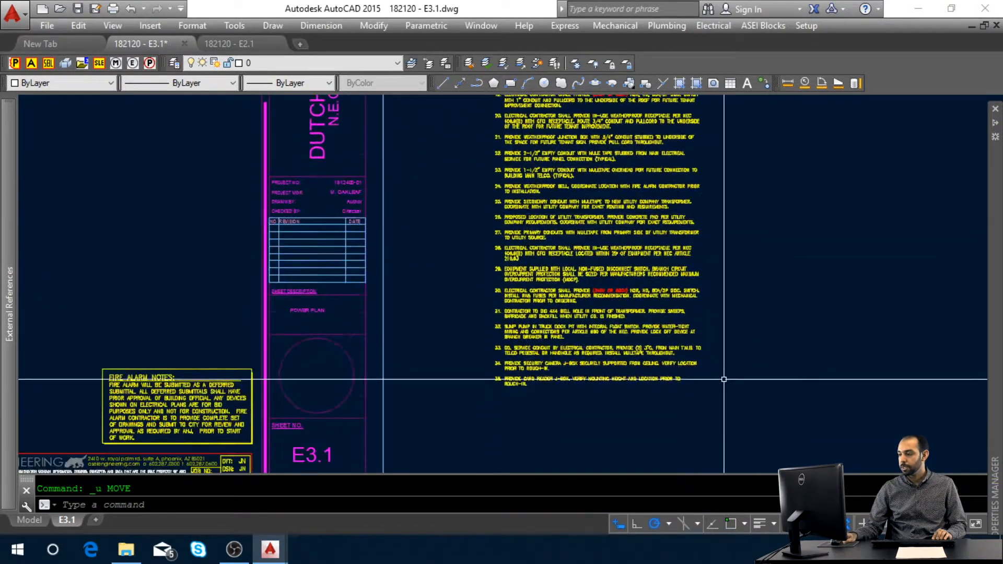
middle_click(731, 399)
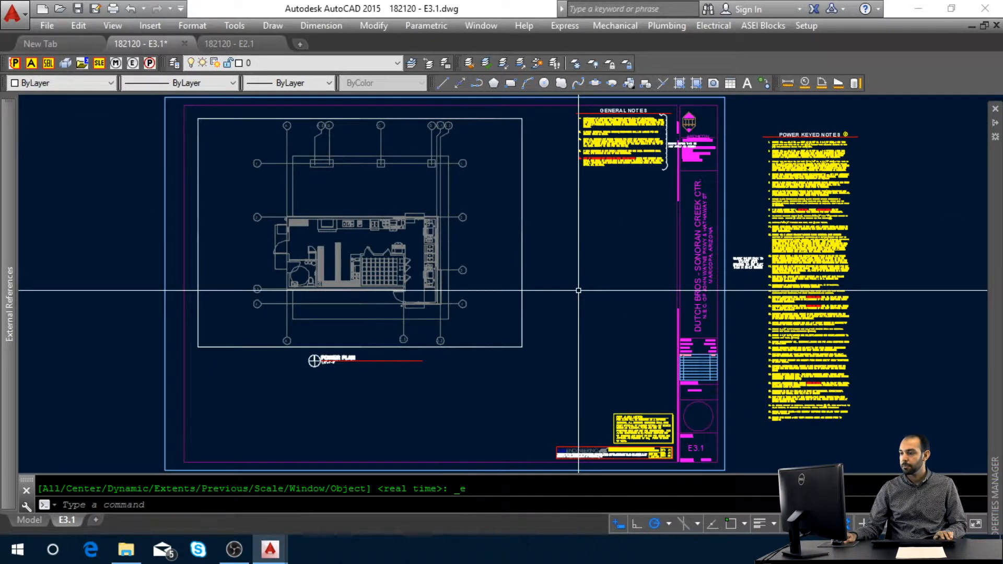
- On sheet E2.1, draw a polyline from the right end of the General Notes underline to the drawing border's upper-right corner
key(ctrl+Tab)
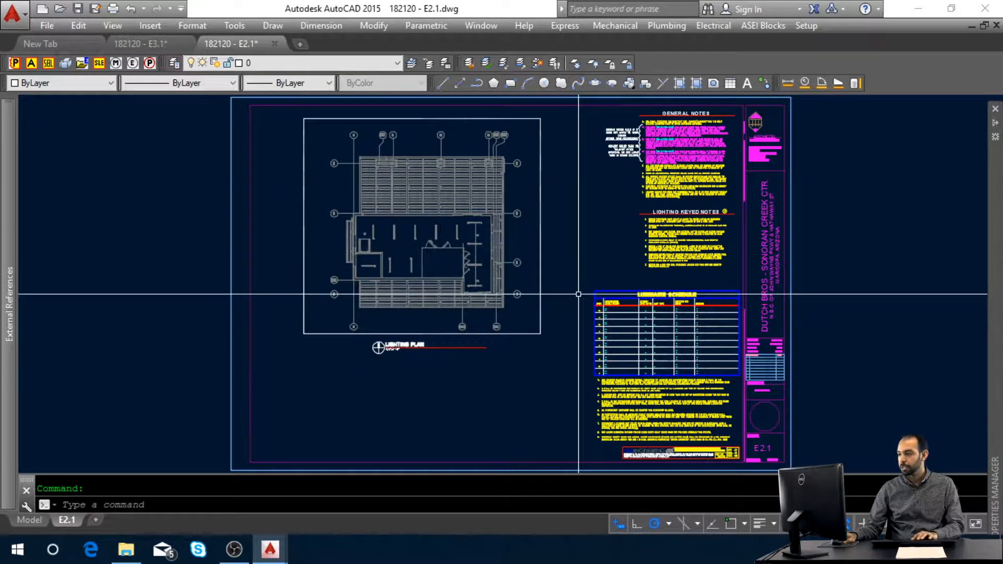
text(PL)
key(Return)
scroll(739, 105, up, 5)
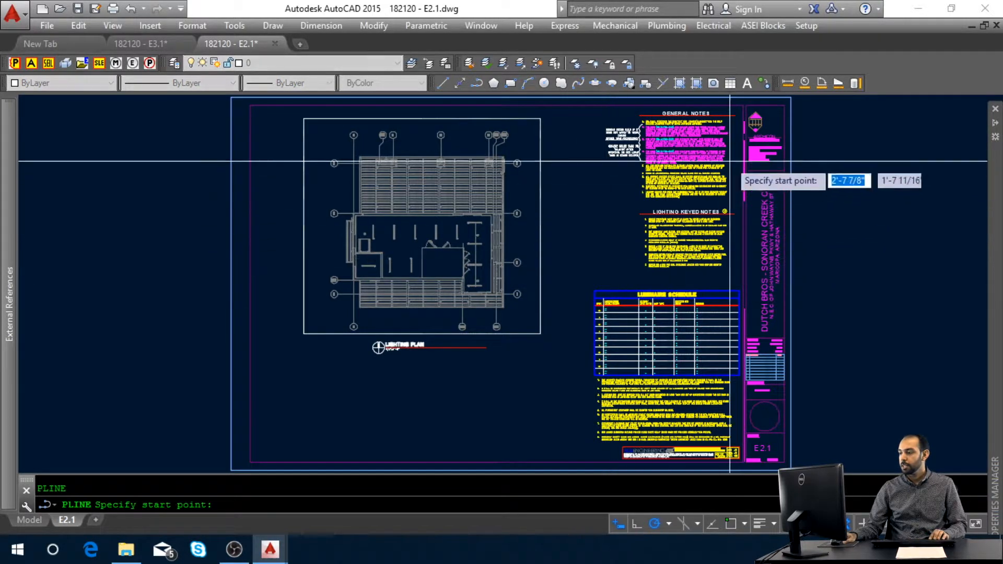
shift+right_click(736, 134)
click(778, 295)
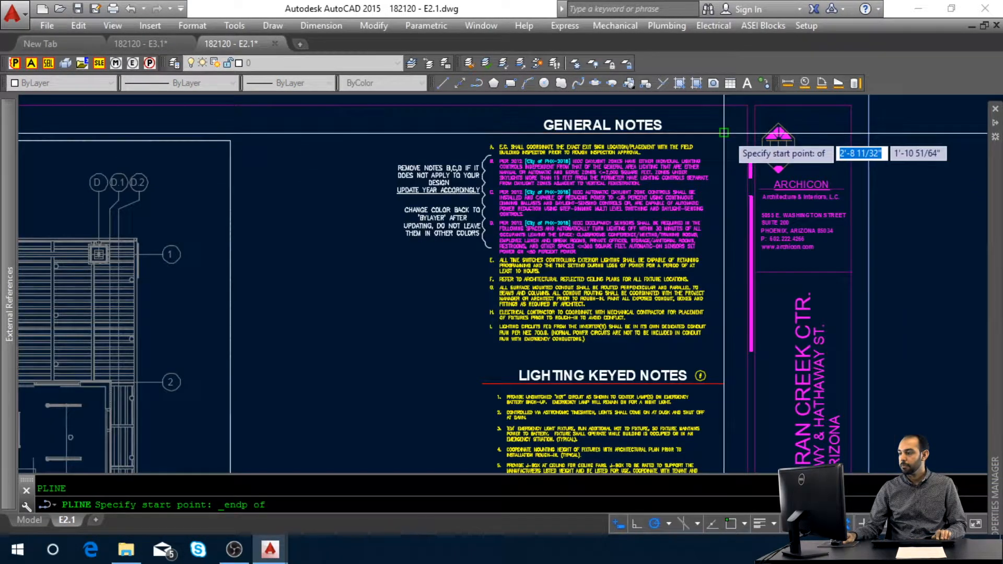
click(724, 135)
shift+right_click(744, 109)
click(773, 209)
click(747, 106)
key(Escape)
- Copy the diagonal reference line beside the General Notes on E2.1 and paste it near the General Notes on E3.1
click(746, 125)
click(727, 126)
key(ctrl+c)
key(ctrl+Tab)
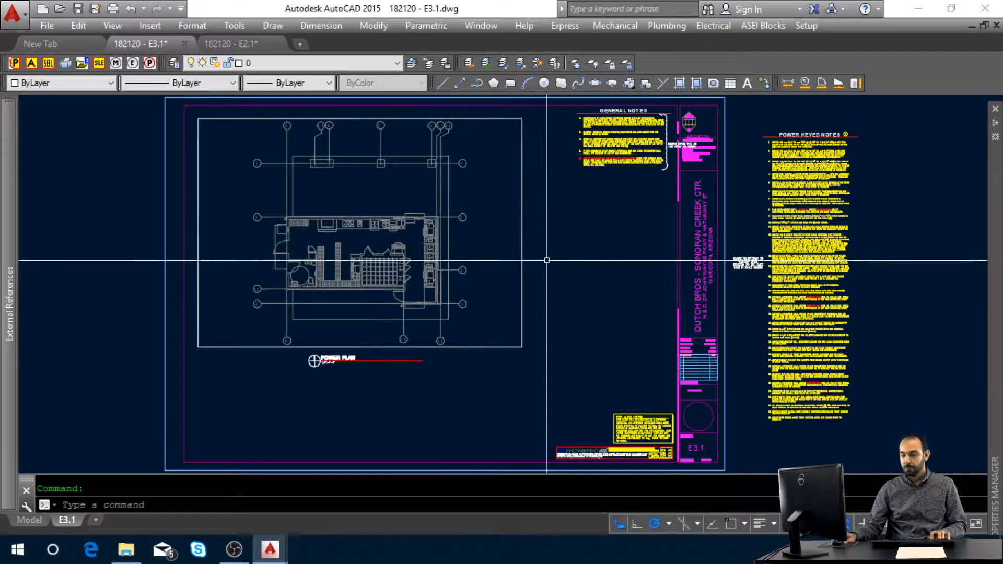
key(ctrl+v)
scroll(661, 120, up, 4)
middle_drag(657, 151, 571, 347)
scroll(575, 348, up, 3)
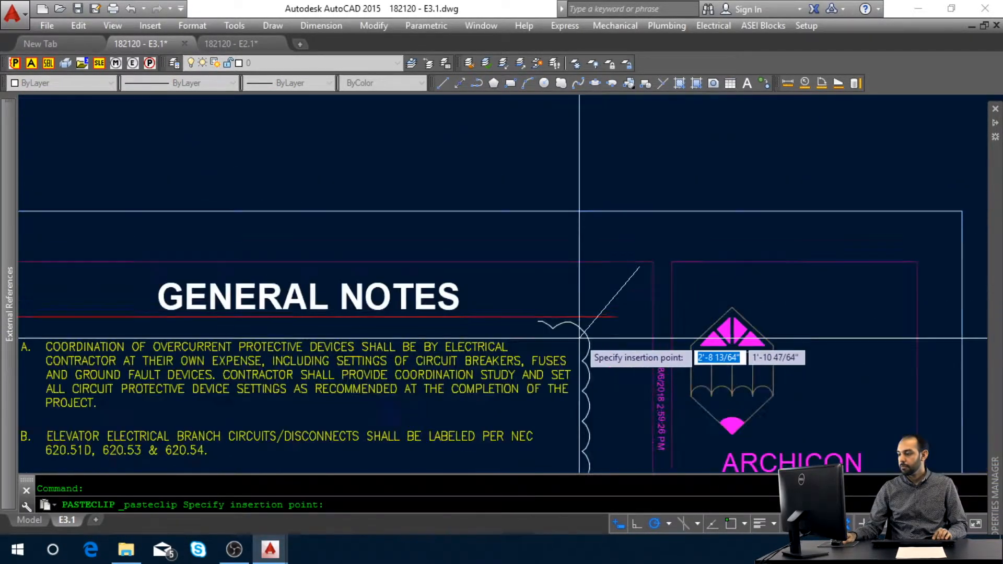
- Move the pasted reference line by its upper endpoint to the upper-right corner of E3.1's drawing border
click(624, 302)
click(617, 290)
key(Return)
shift+right_click(622, 290)
click(678, 282)
click(634, 271)
shift+right_click(640, 270)
click(684, 285)
key(Escape)
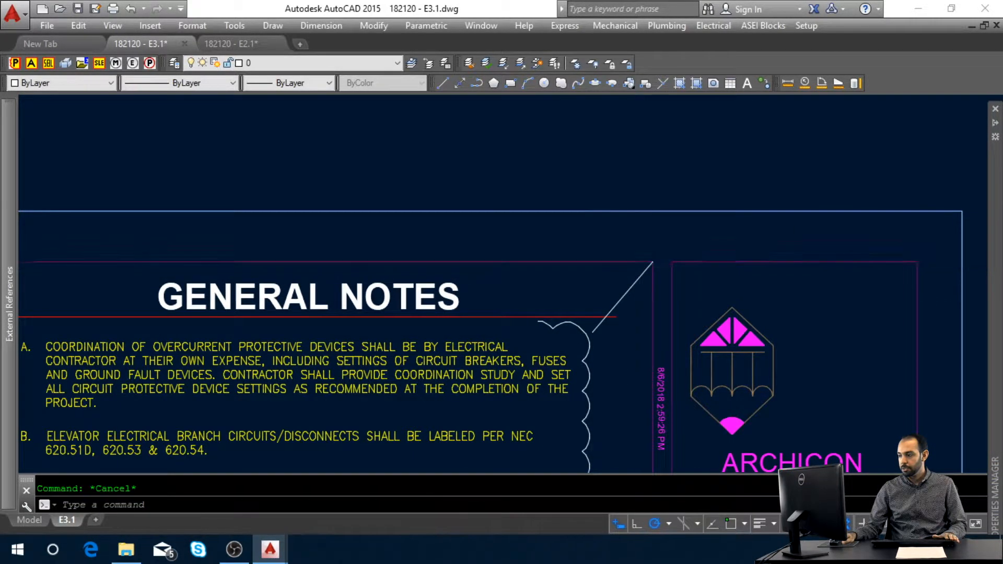
- Move the General Notes with their side remark by the underline's right endpoint to the lower end of the reference line
scroll(622, 272, down, 4)
click(606, 275)
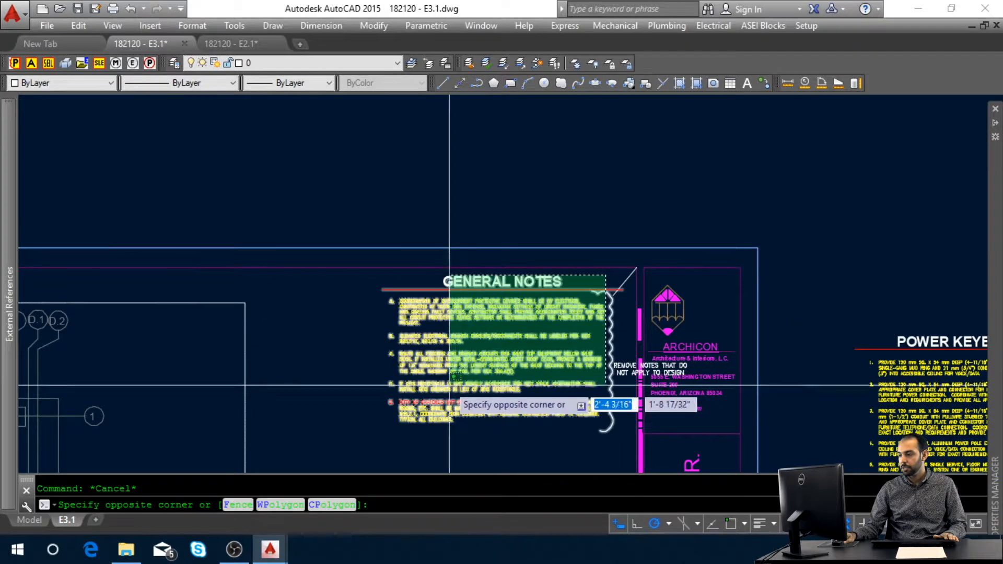
click(384, 415)
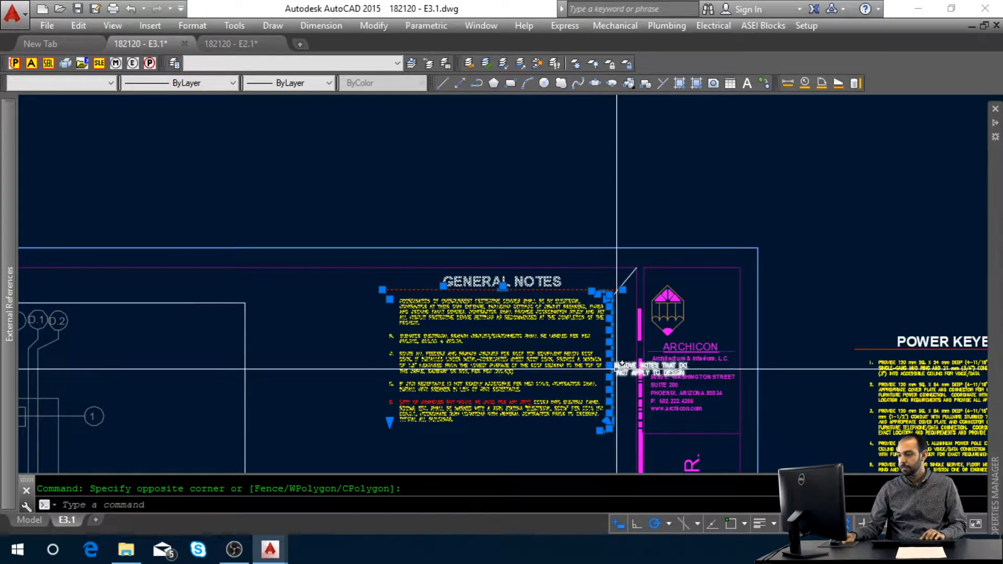
text(m)
key(Return)
shift+right_click(606, 313)
key(e)
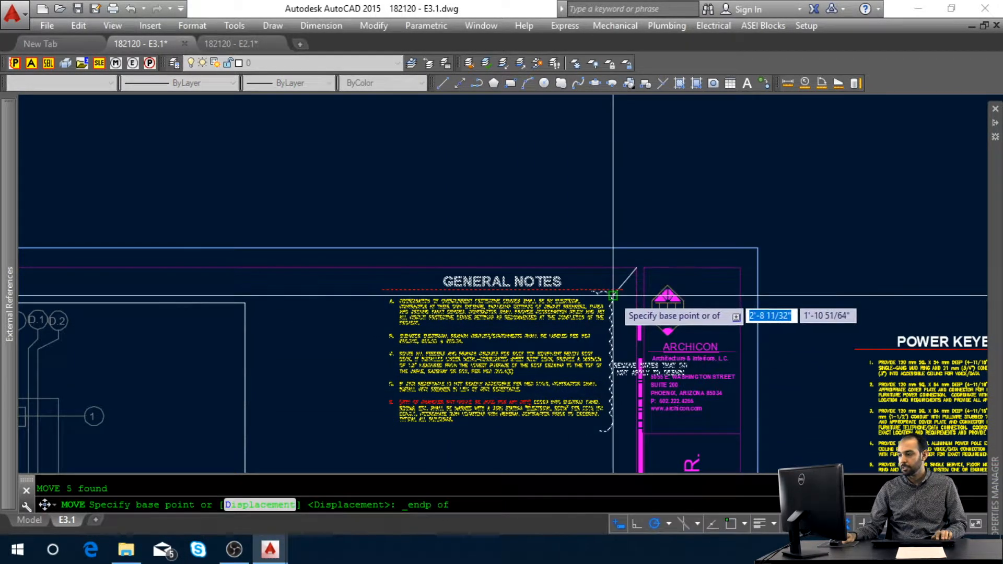
click(613, 295)
shift+right_click(622, 290)
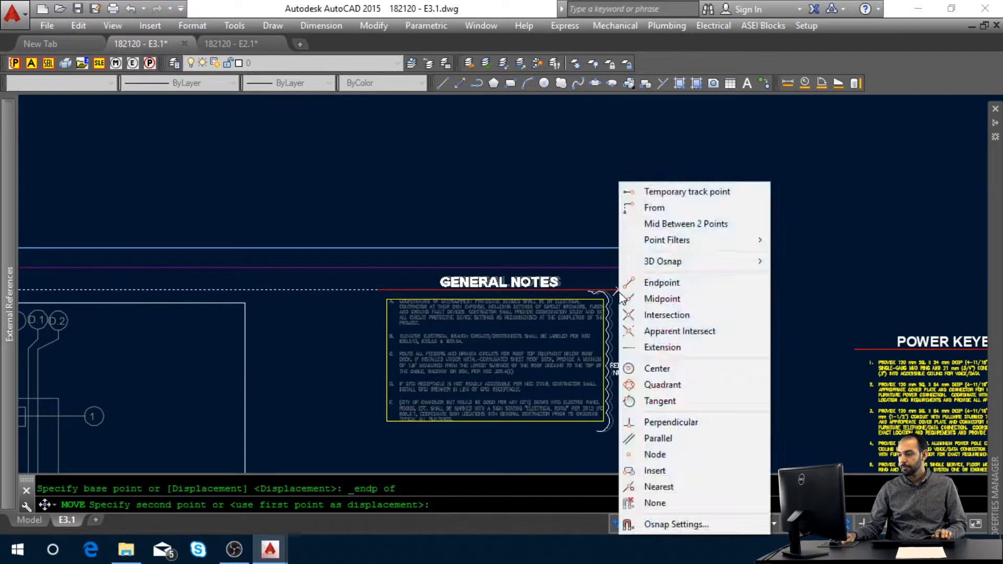
key(e)
scroll(622, 288, up, 4)
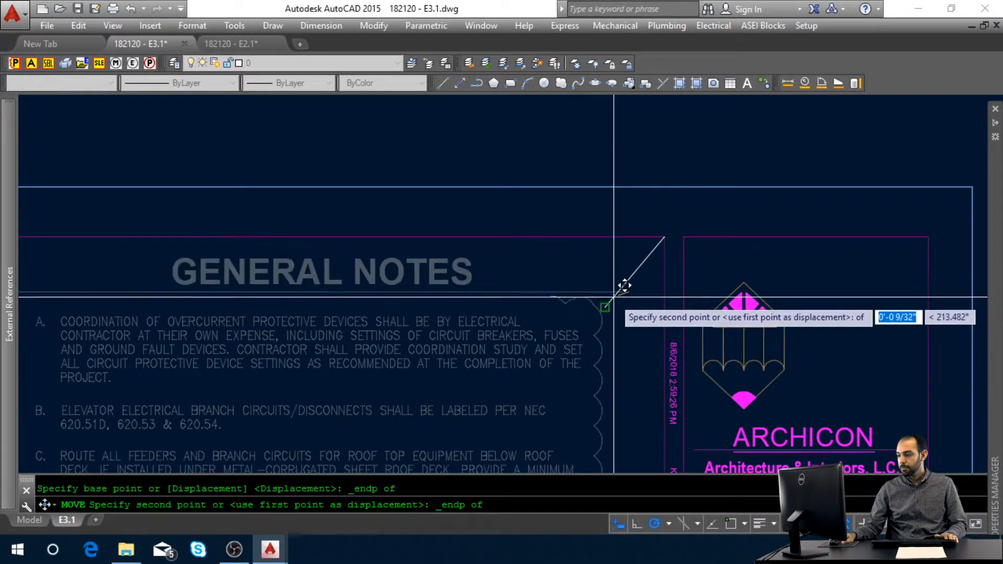
click(611, 301)
key(Escape)
- Delete the diagonal reference line beside the General Notes on E3.1
click(631, 287)
click(620, 263)
key(Delete)
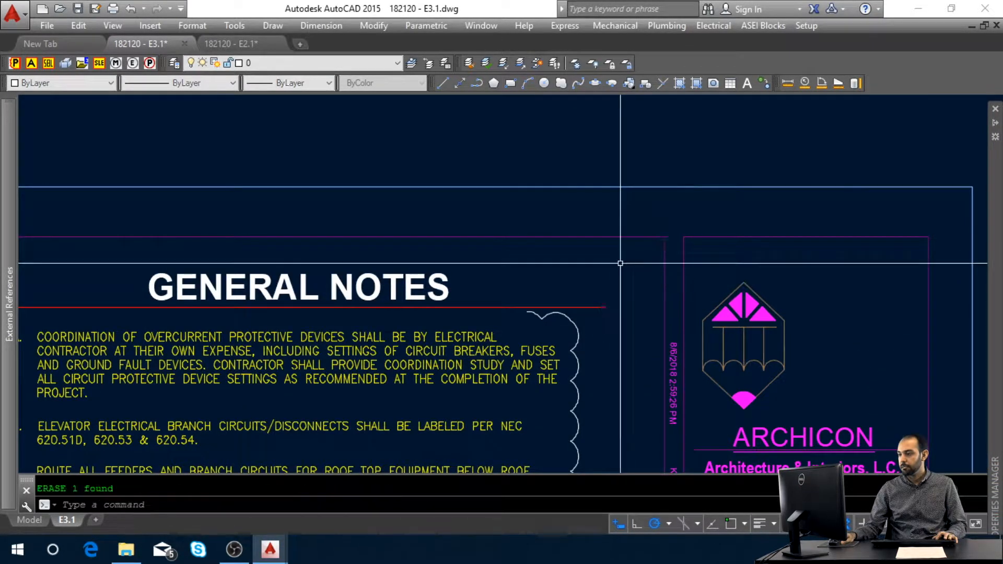
middle_click(620, 264)
middle_click(620, 264)
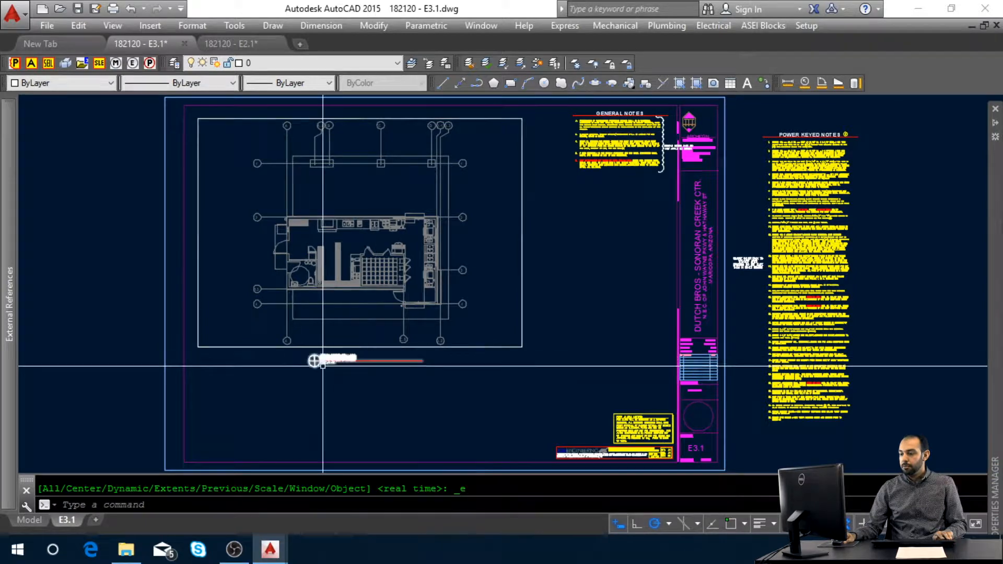
click(348, 364)
click(261, 337)
key(Escape)
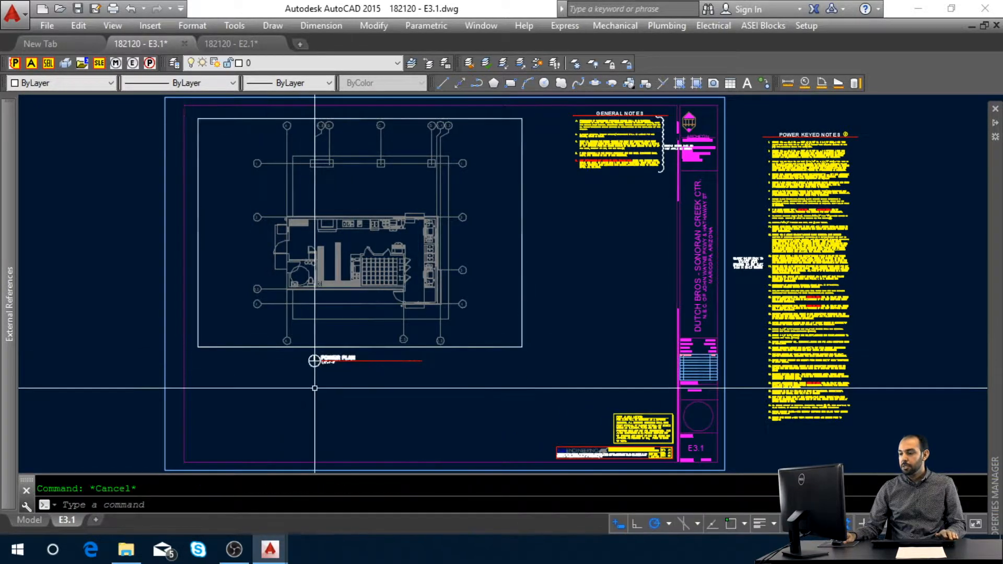
- On sheet E2.1, draw a polyline from the right end of the Lighting Plan title underline to the drawing border's lower-left corner
key(ctrl+Tab)
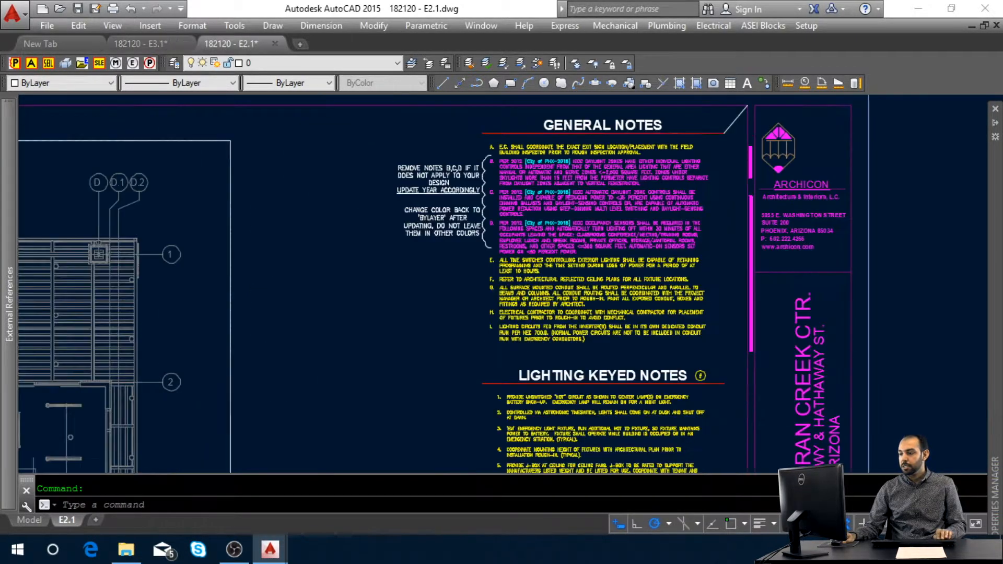
middle_click(484, 362)
middle_click(483, 361)
scroll(387, 367, up, 2)
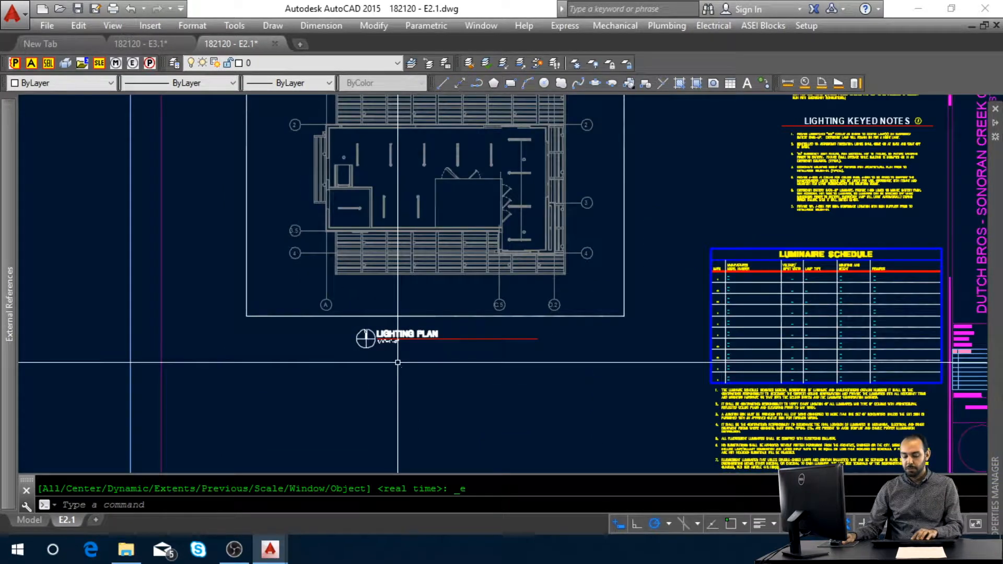
text(pl)
key(space)
shift+right_click(568, 375)
key(e)
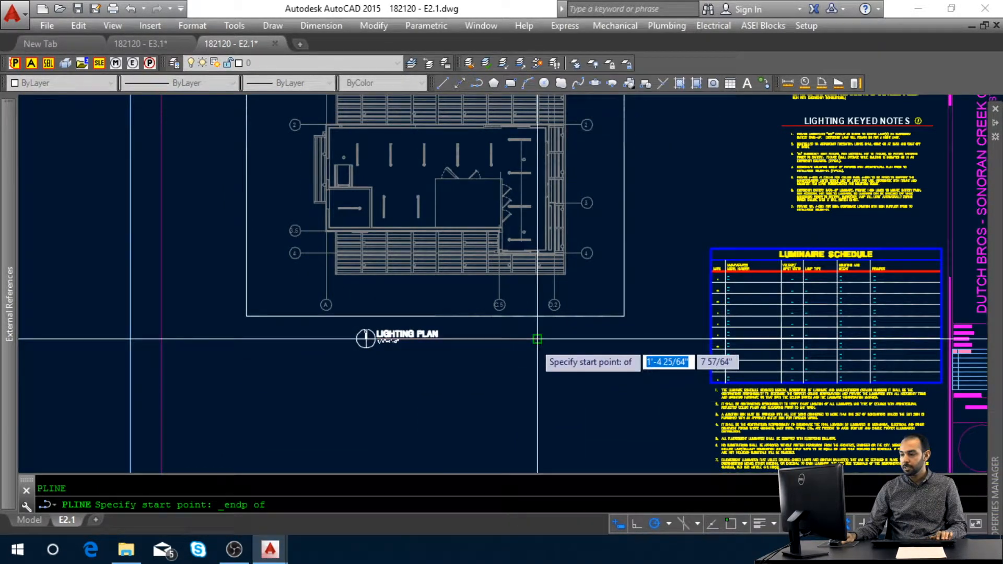
click(535, 340)
scroll(535, 342, down, 2)
click(302, 454)
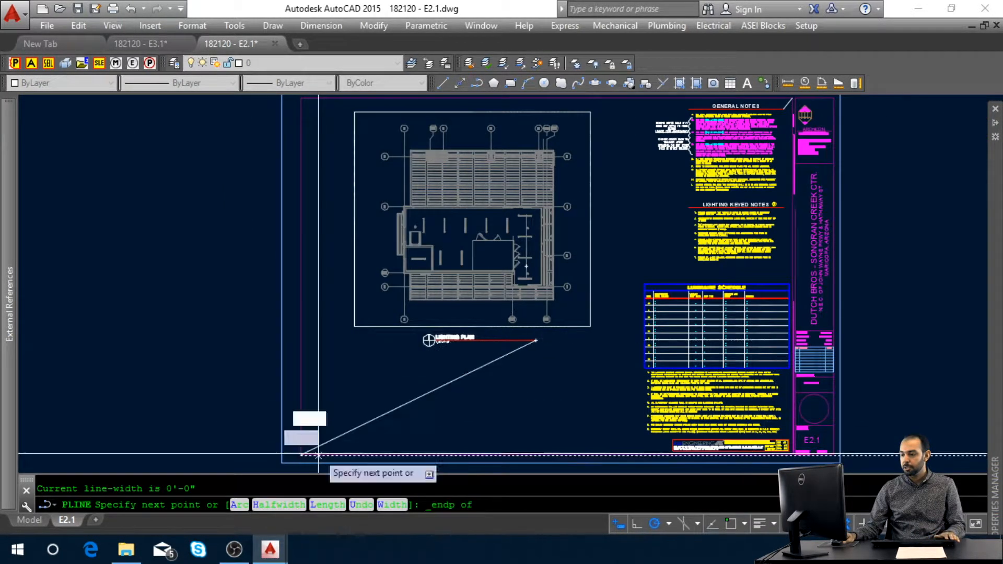
key(Escape)
- Copy the diagonal reference line from E2.1 and paste it onto E3.1 at the drawing border's lower-left corner
click(470, 415)
click(425, 377)
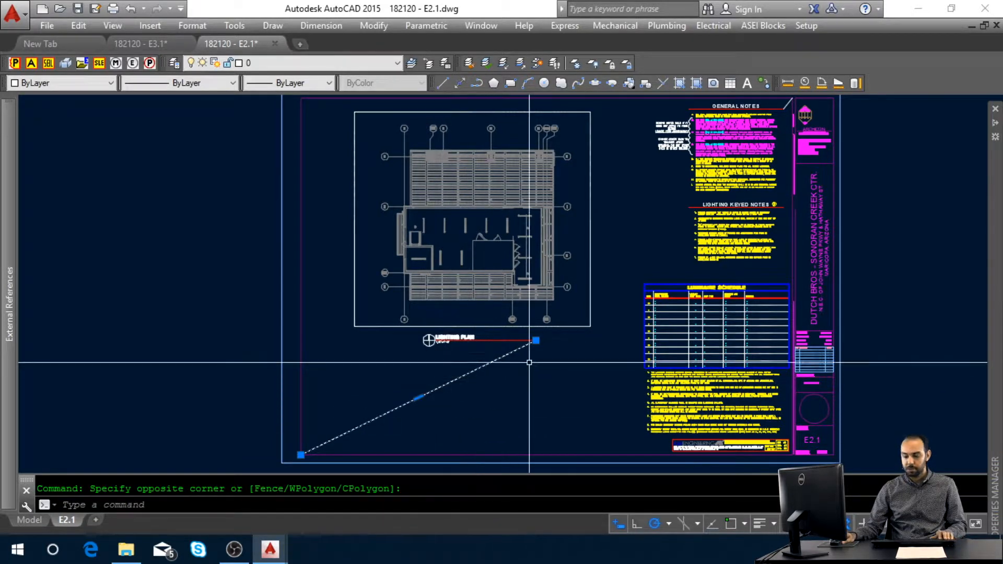
key(ctrl+c)
key(ctrl+Tab)
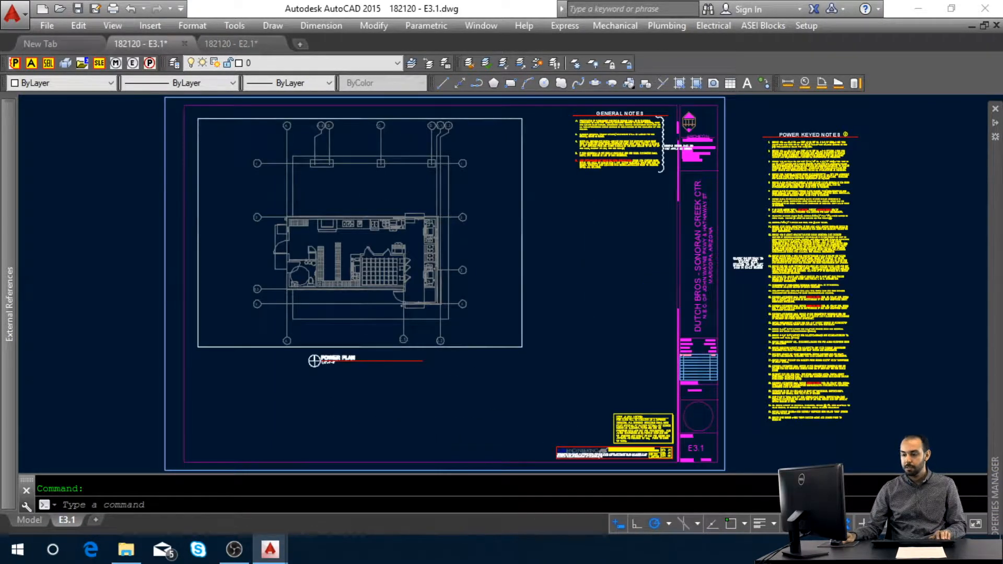
key(ctrl+v)
shift+right_click(225, 447)
key(e)
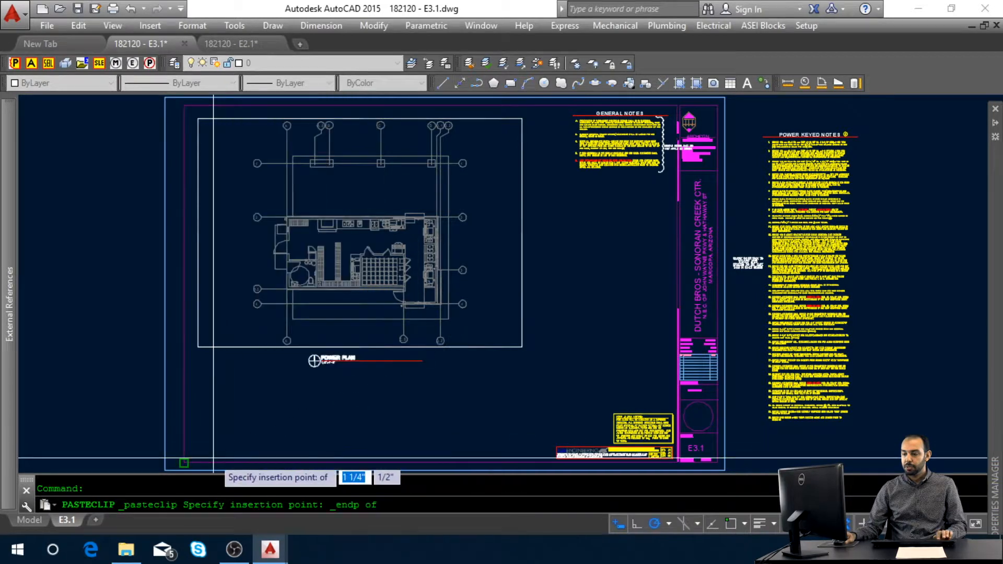
click(183, 462)
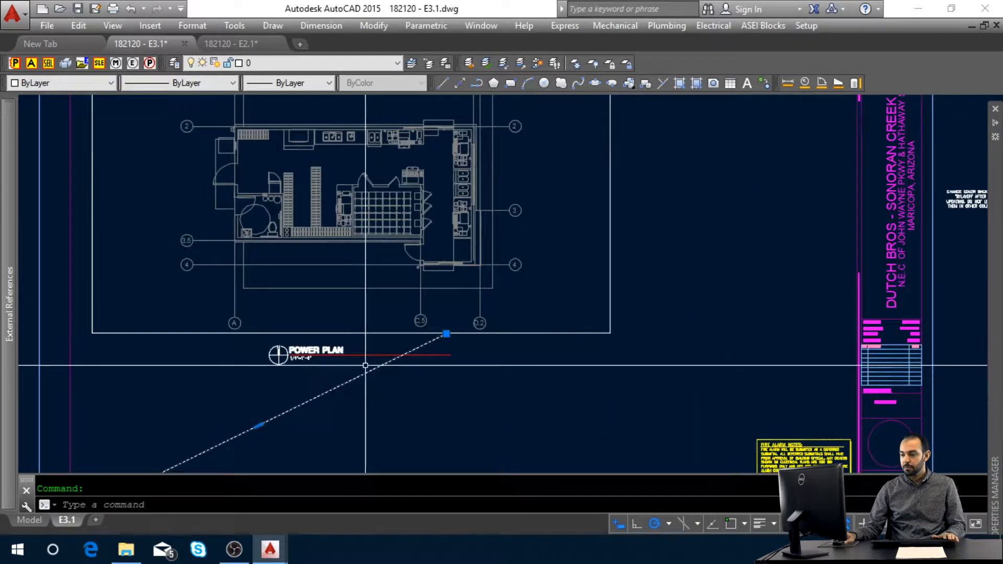
- Move the Power Plan title by its underline's right endpoint to the upper end of the pasted reference line
click(284, 353)
text(m)
key(space)
shift+right_click(443, 370)
key(e)
click(446, 355)
shift+right_click(443, 355)
key(e)
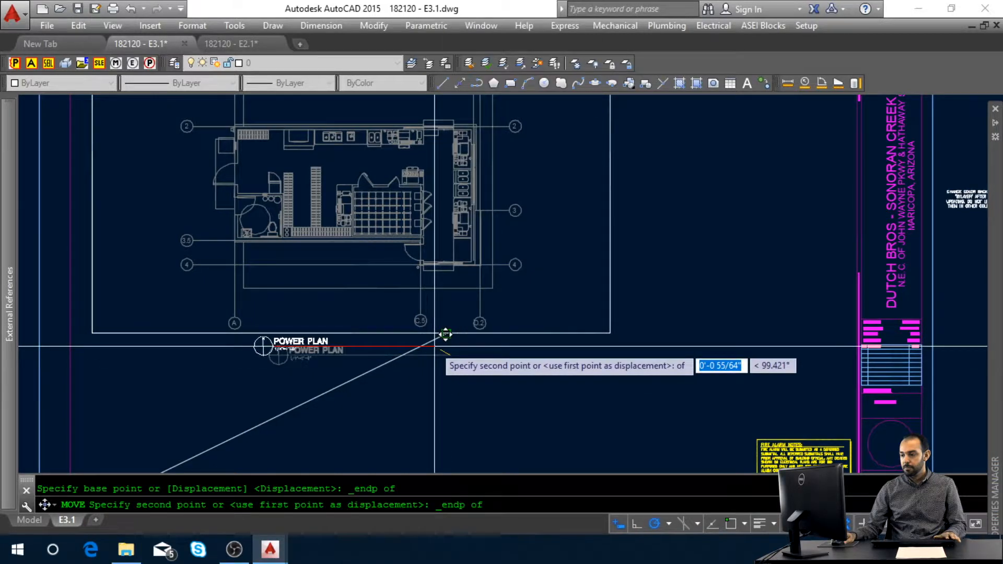
click(446, 333)
key(Escape)
- Move the power plan viewport on E3.1 straight up slightly so it clears the Power Plan title
scroll(571, 412, down, 2)
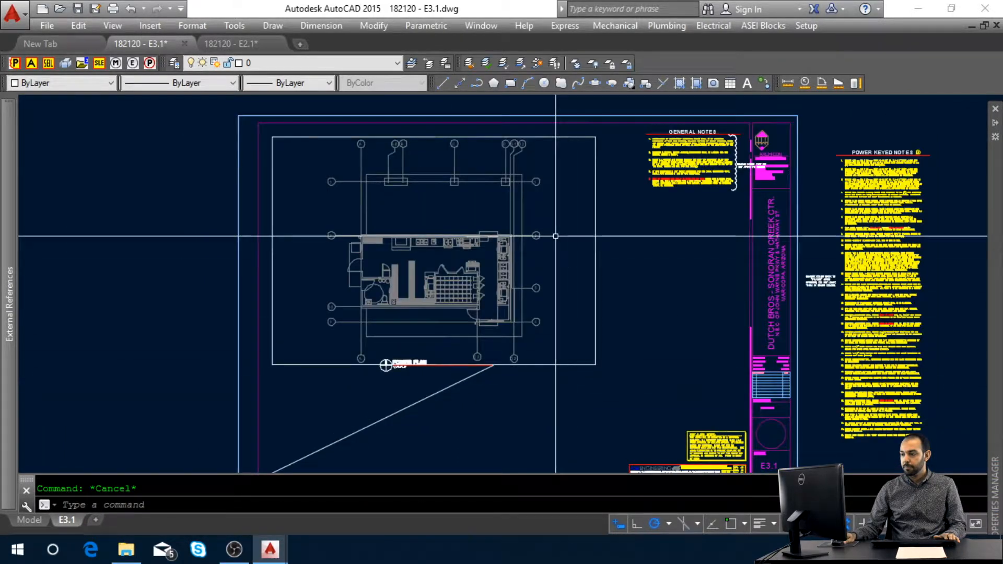
click(596, 231)
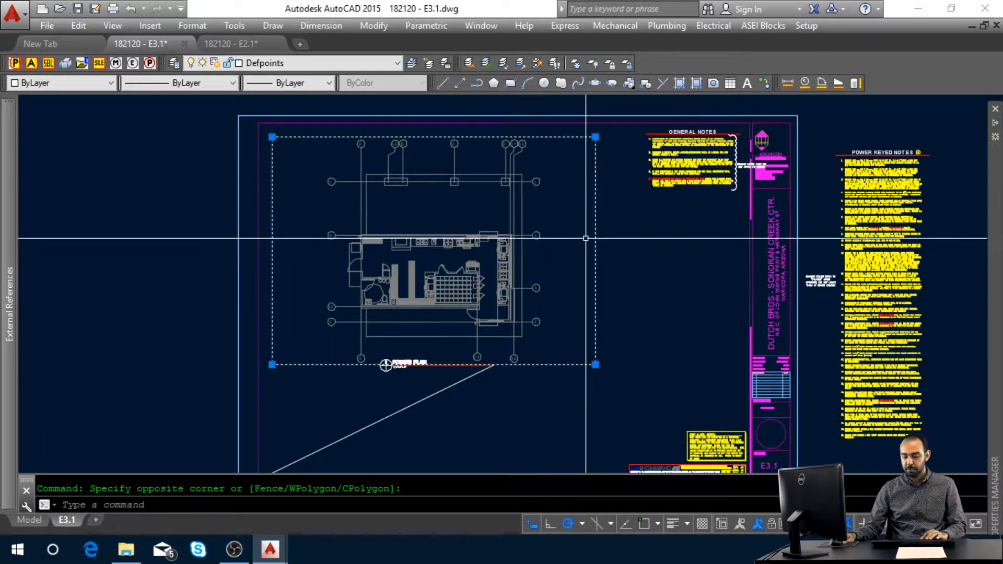
text(m)
key(space)
click(645, 301)
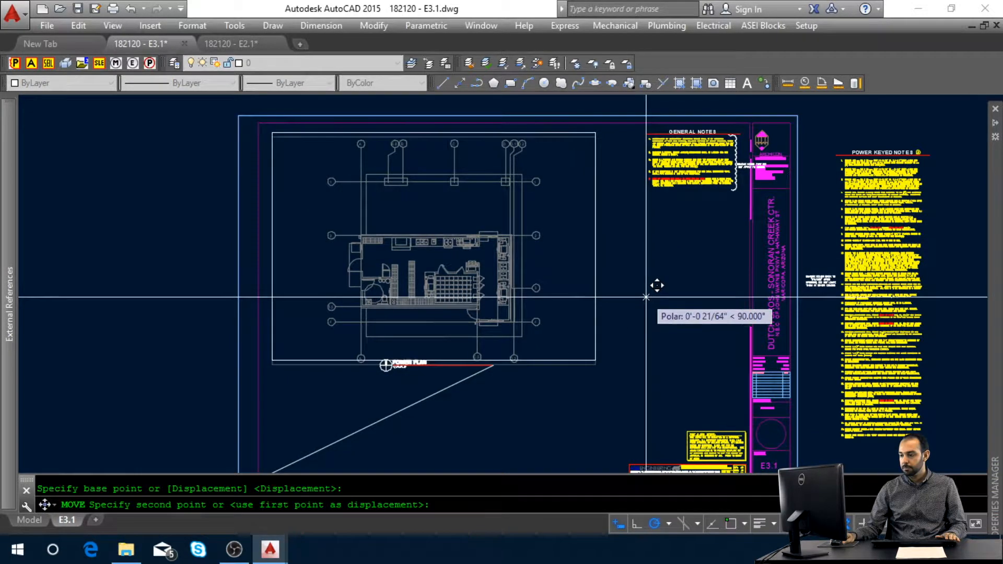
click(646, 293)
key(Escape)
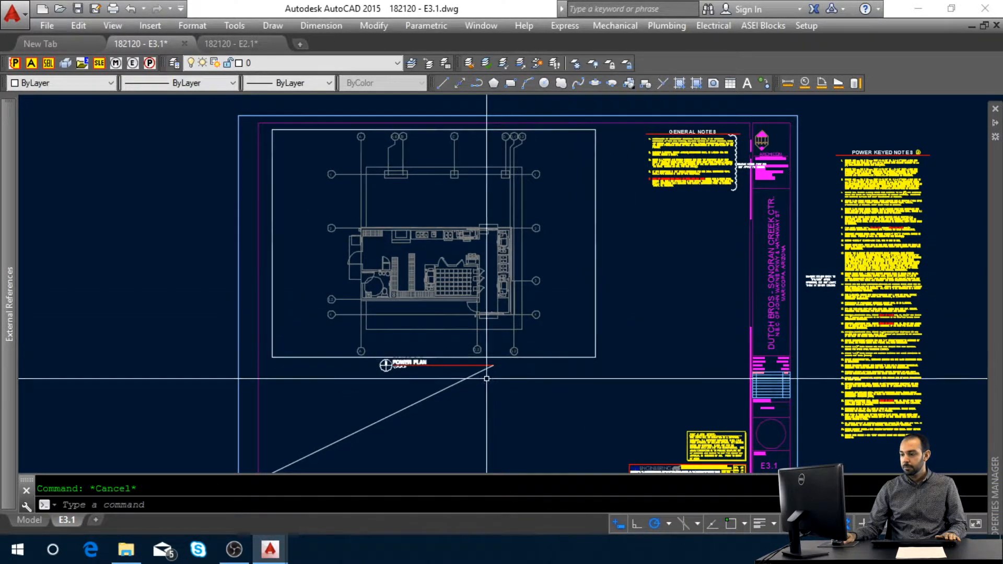
- Delete the diagonal reference line below the Power Plan title on E3.1
click(507, 376)
click(469, 389)
key(Delete)
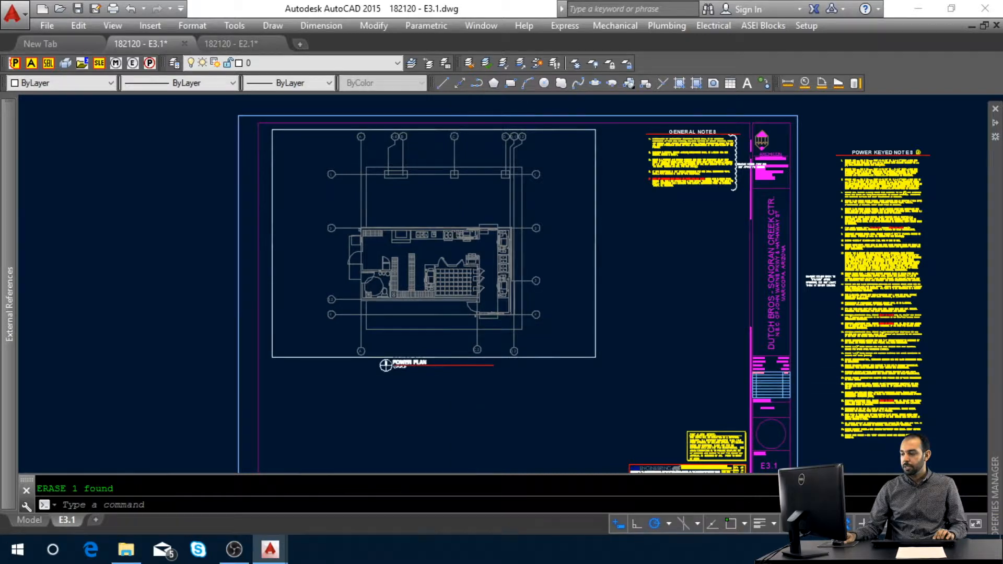
middle_click(480, 386)
middle_click(480, 387)
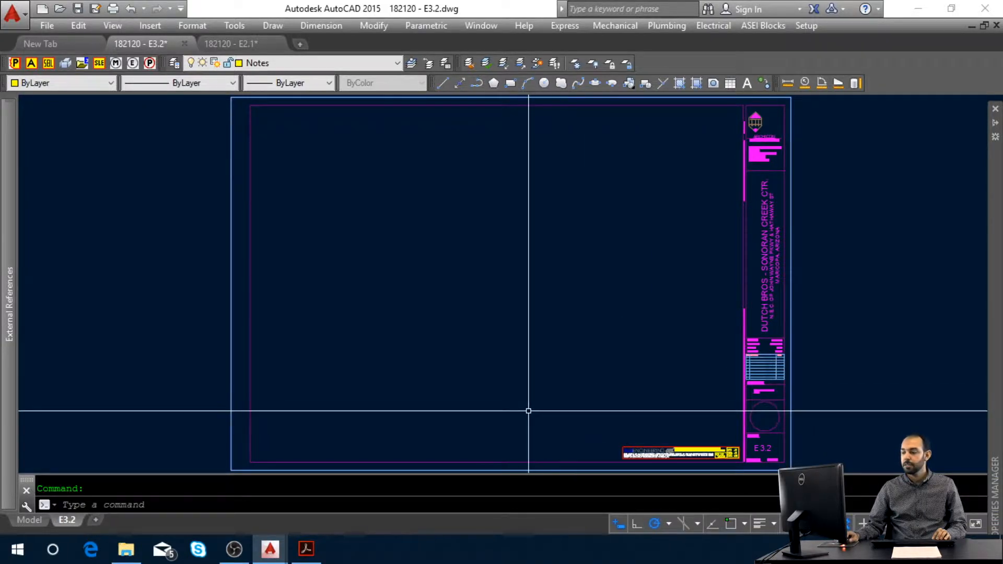
- Attach 182120-x-ROOF PLAN.dwg as an external reference in the model space of E3.2
click(41, 519)
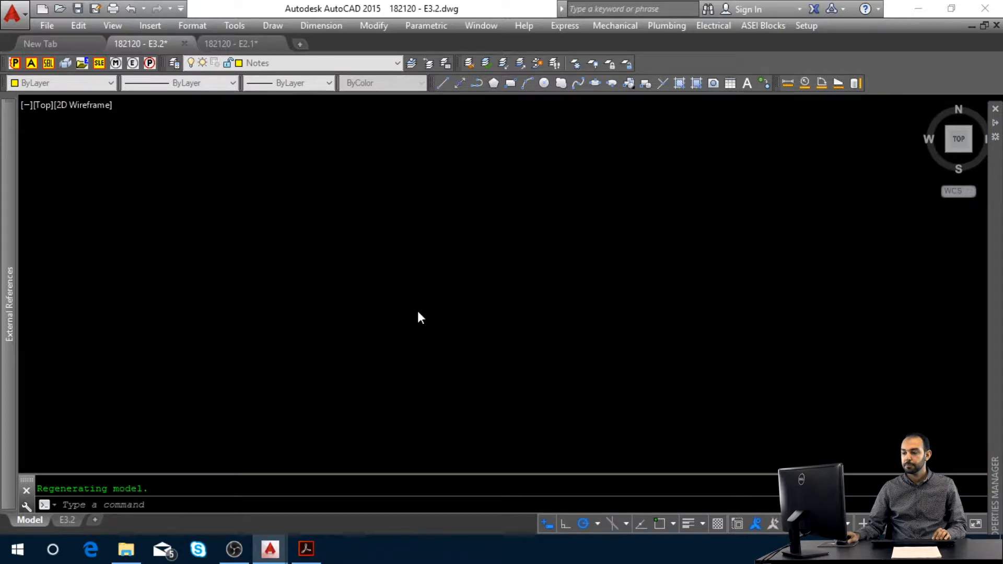
click(372, 255)
key(Escape)
mouse_move(20, 243)
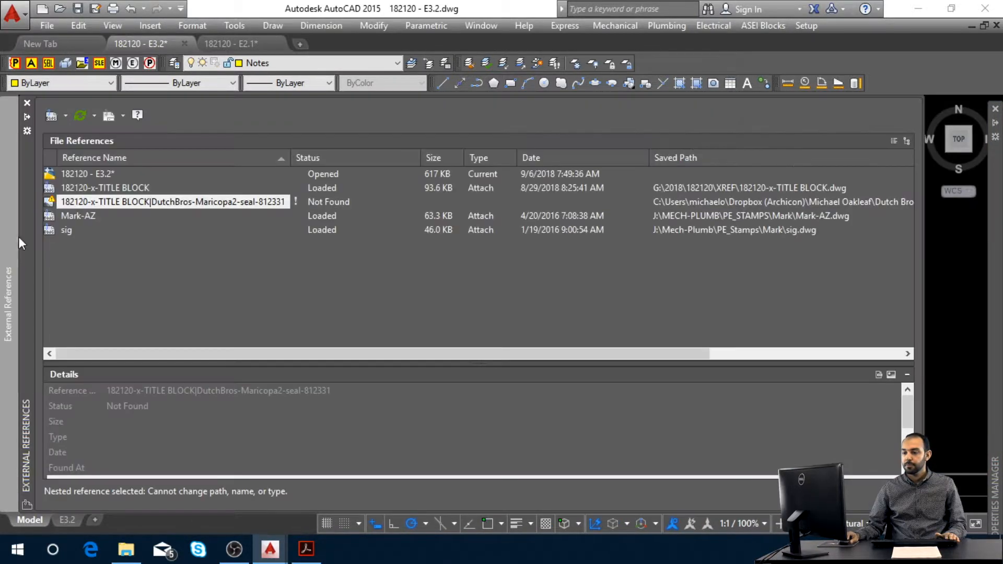
click(52, 114)
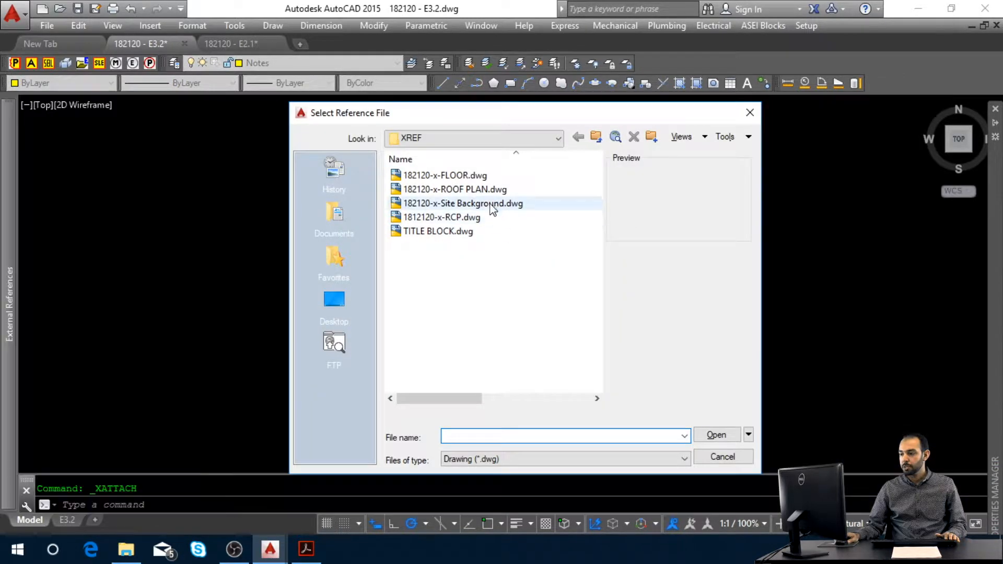
click(493, 191)
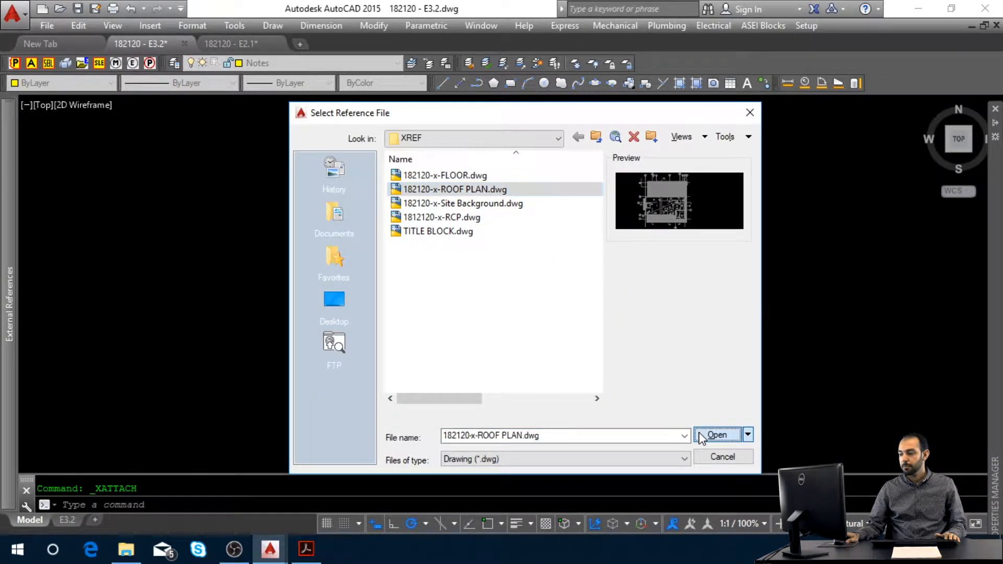
click(701, 435)
click(550, 412)
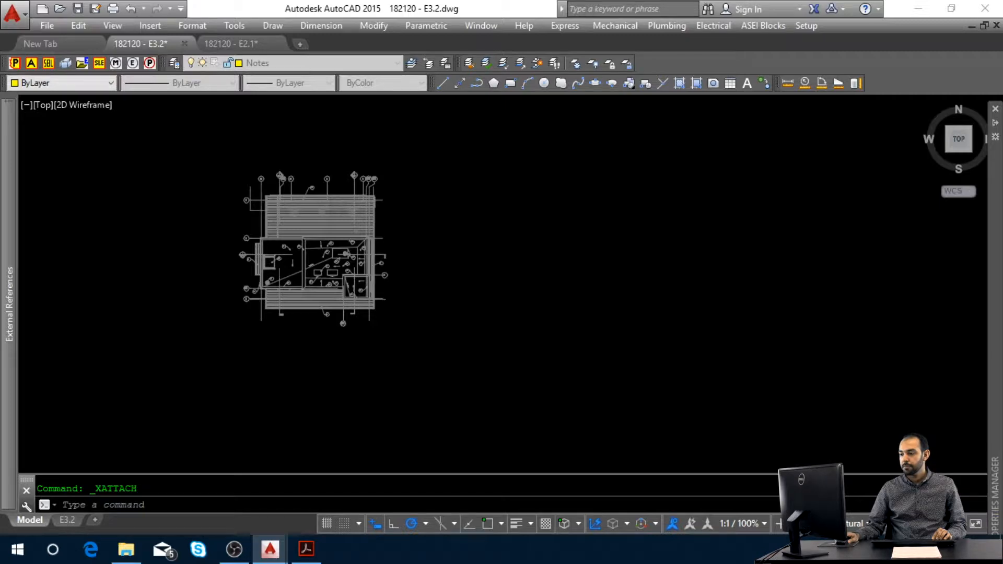
middle_click(540, 374)
middle_click(540, 374)
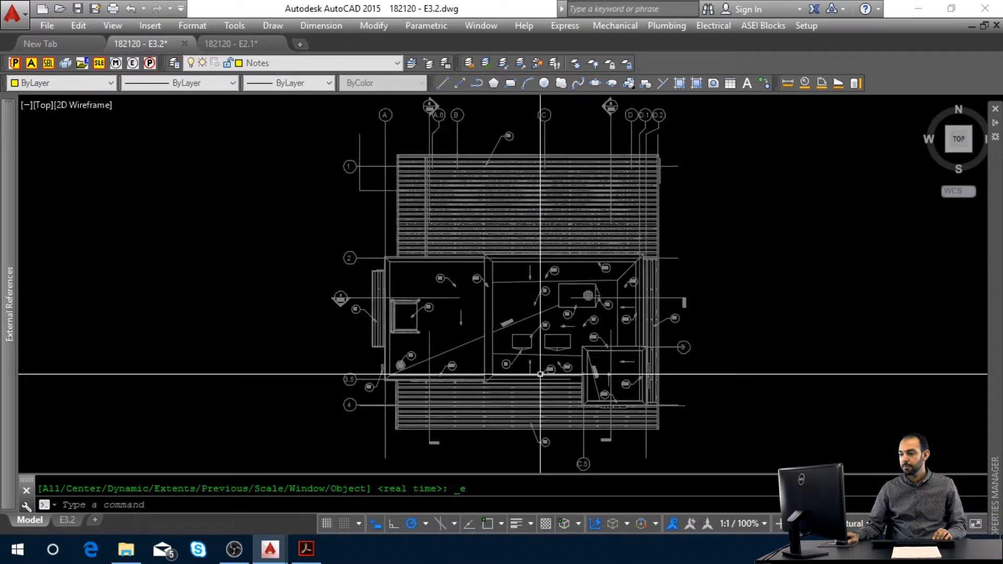
- Freeze the roof plan reference's section-marker and note-annotation layers, including G-ANNO-TEXT
text(FRZ)
key(Return)
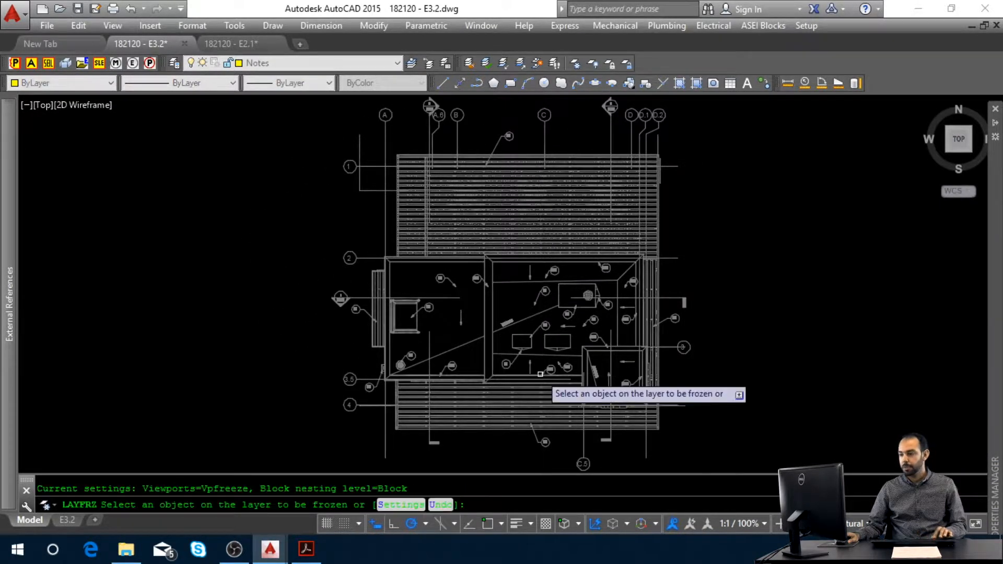
click(347, 302)
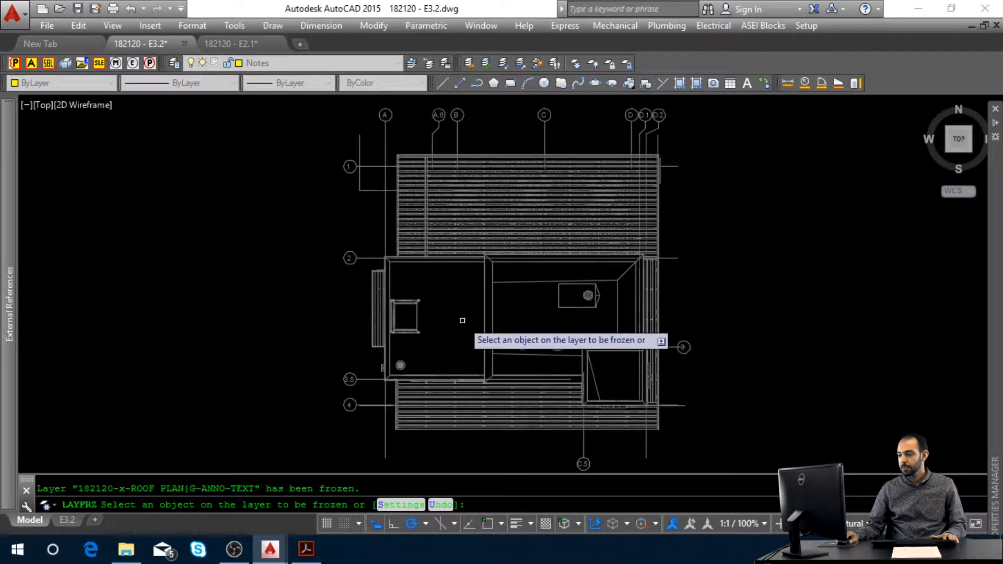
key(Escape)
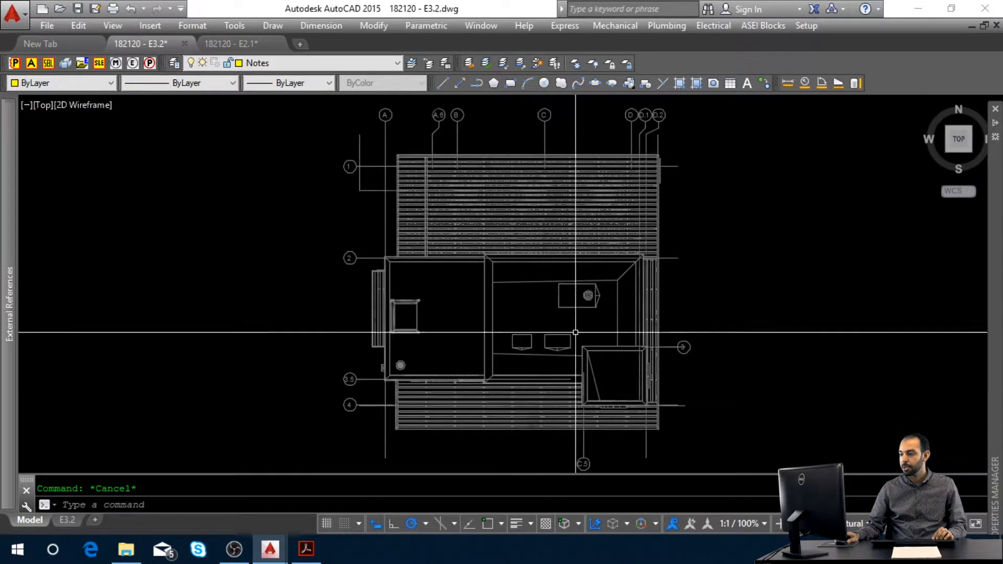
- On layout E3.2, create a rectangular viewport on the Defpoints layer in the upper-left part of the drawing border
click(67, 520)
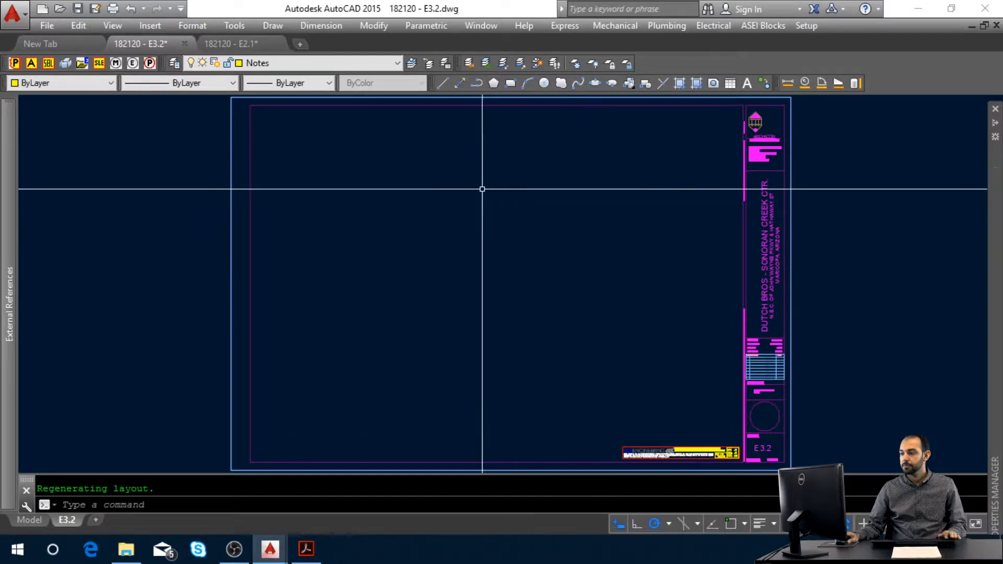
click(347, 67)
scroll(349, 73, up, 10)
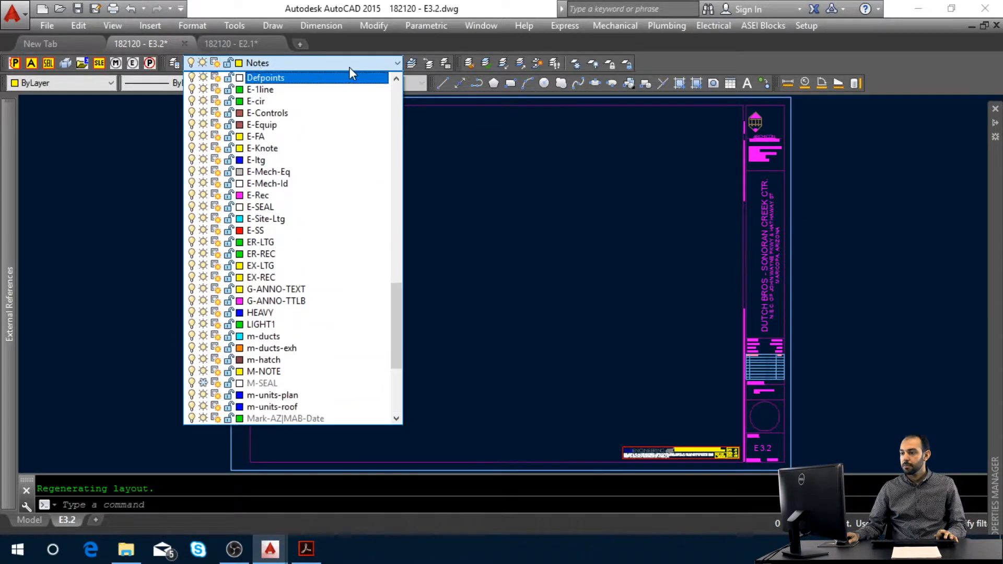
click(349, 69)
text(MB)
key(BackSpace)
text(V)
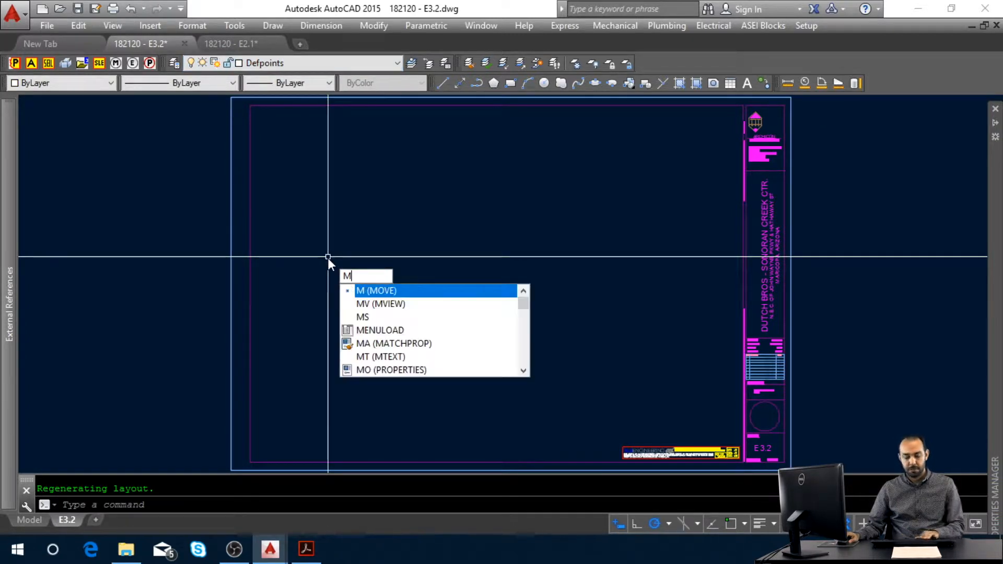
key(Return)
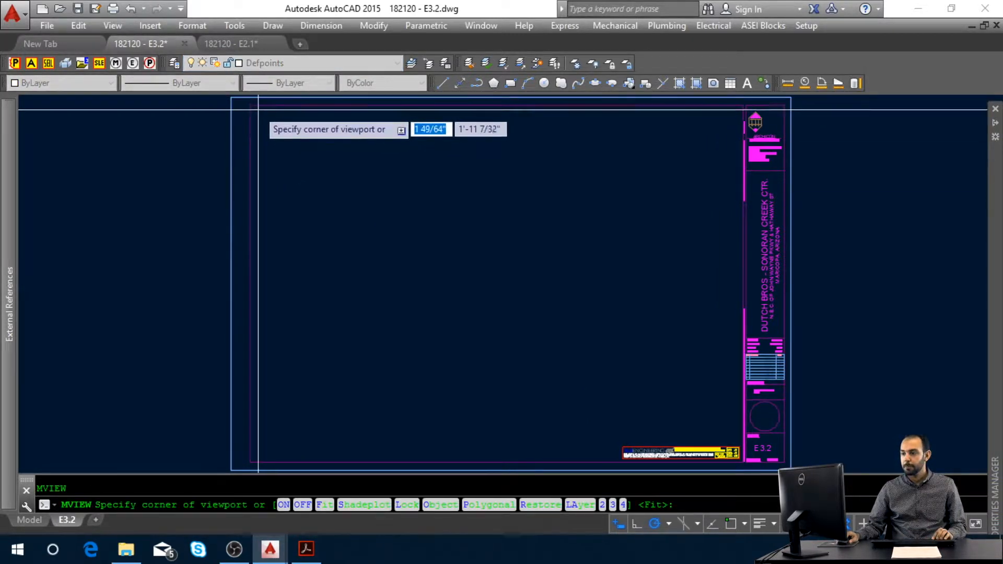
click(257, 111)
click(549, 336)
click(500, 308)
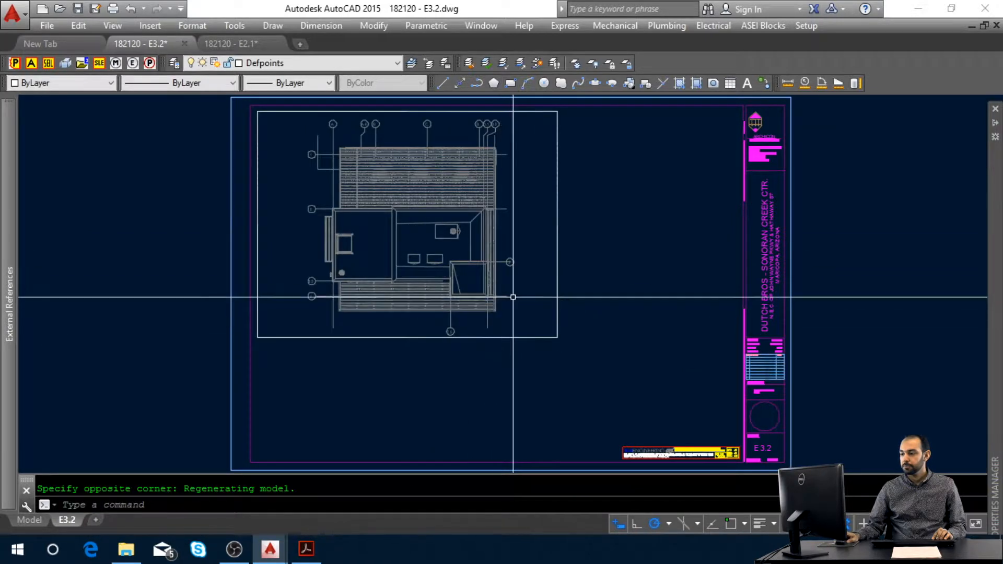
double_click(515, 264)
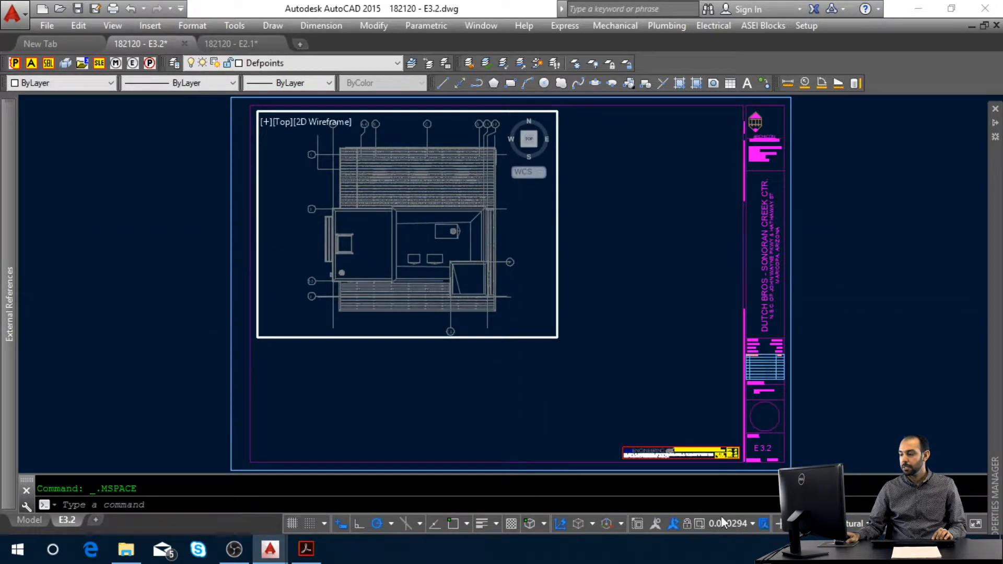
click(721, 516)
scroll(772, 381, down, 5)
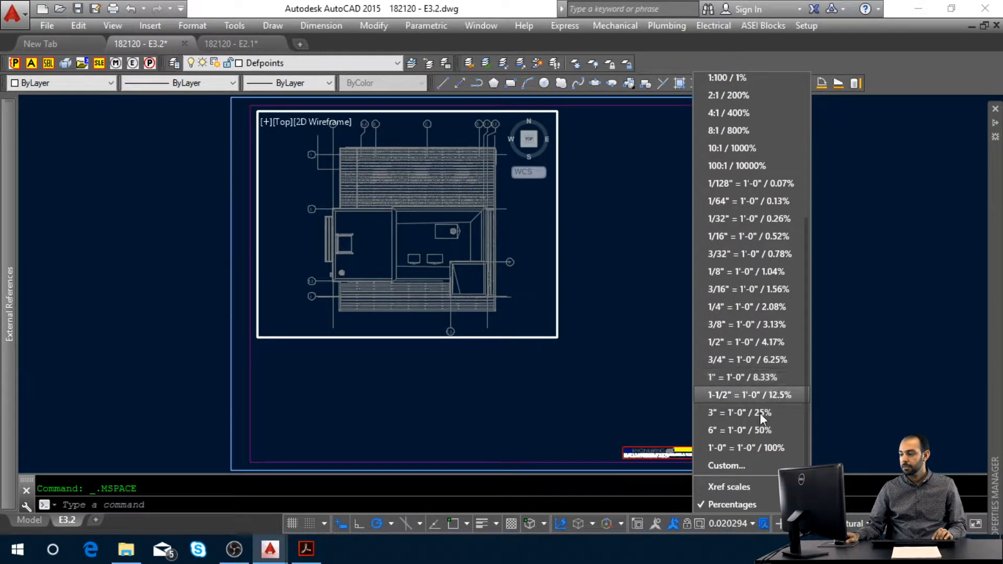
click(669, 265)
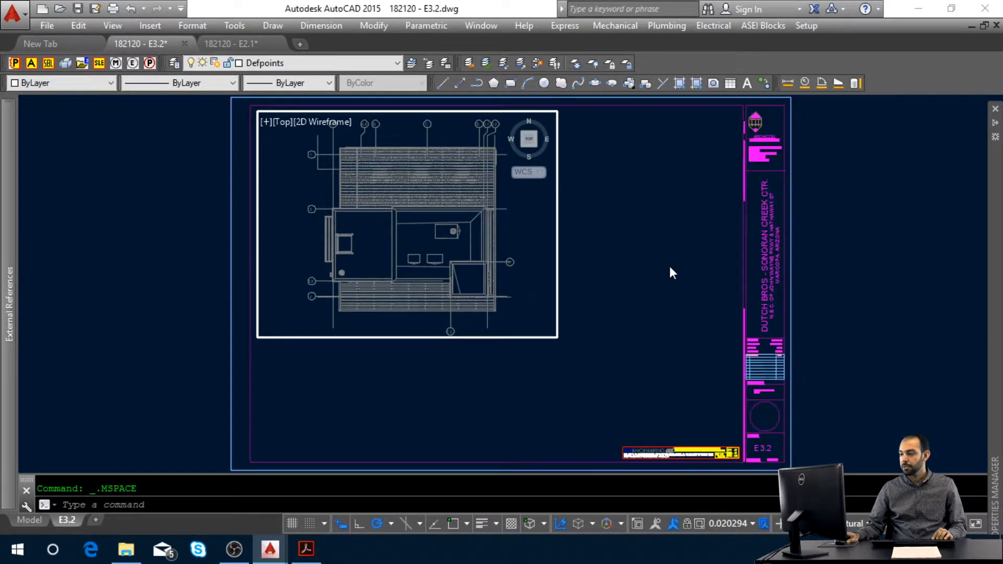
double_click(669, 264)
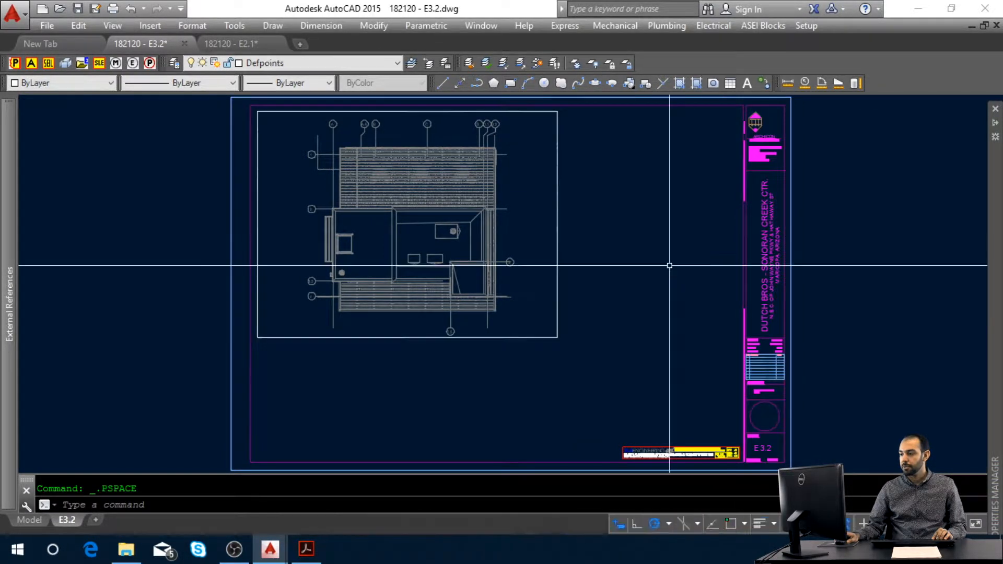
- Insert the New Plan Title w/ North Arrow block just below the roof plan viewport with default scale and rotation
click(706, 24)
mouse_move(763, 27)
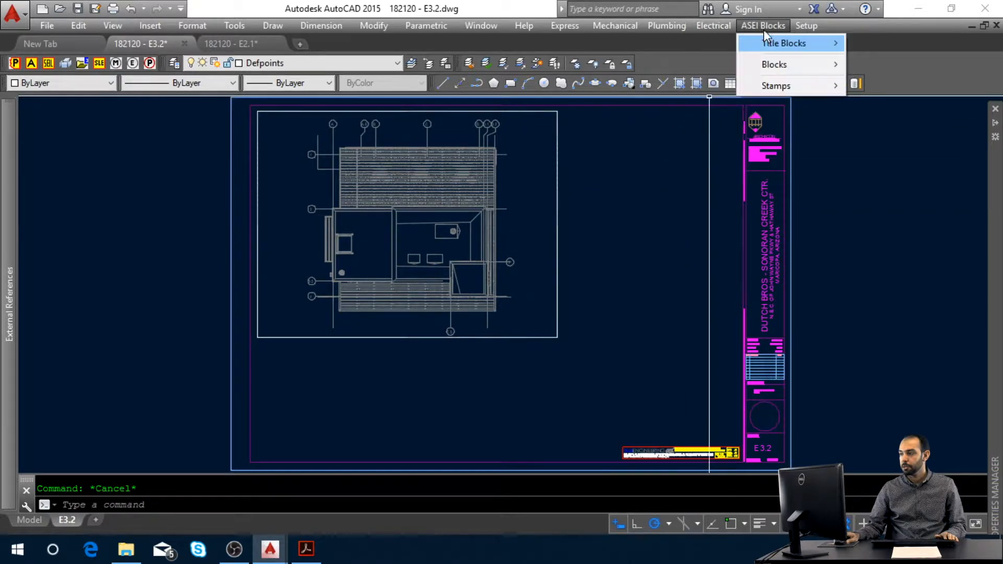
mouse_move(772, 64)
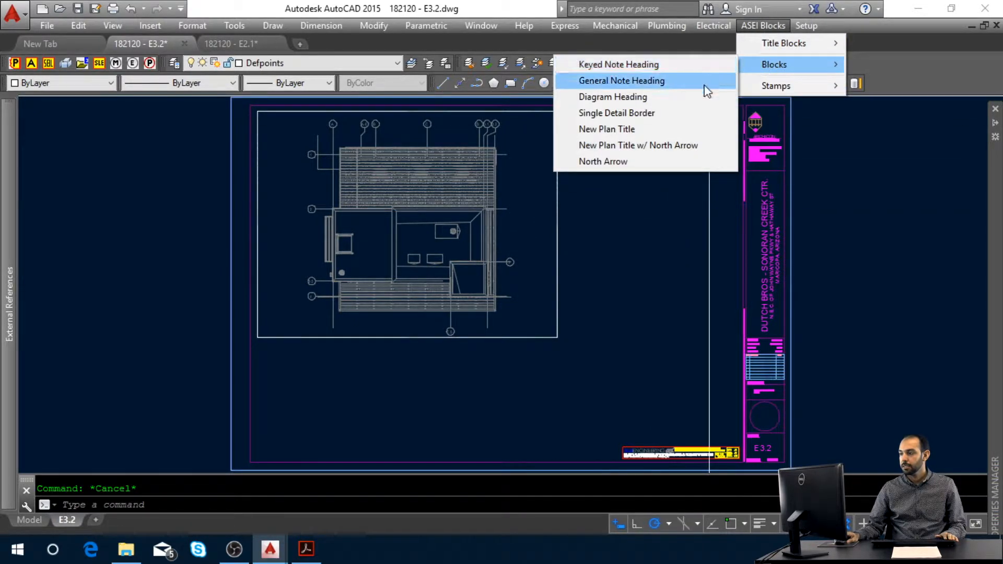
click(678, 145)
click(373, 350)
key(Return)
key(Return)
key(Return)
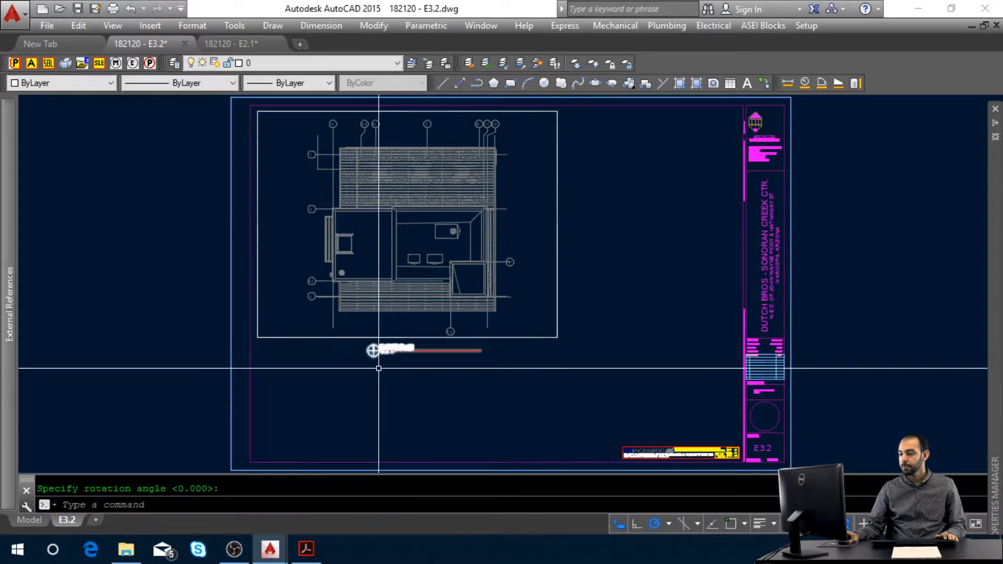
- Set the plan title to HVAC ROOF POWER PLAN and its drawing scale to 1/4"=1'-0"
scroll(376, 351, up, 10)
key(Escape)
double_click(359, 243)
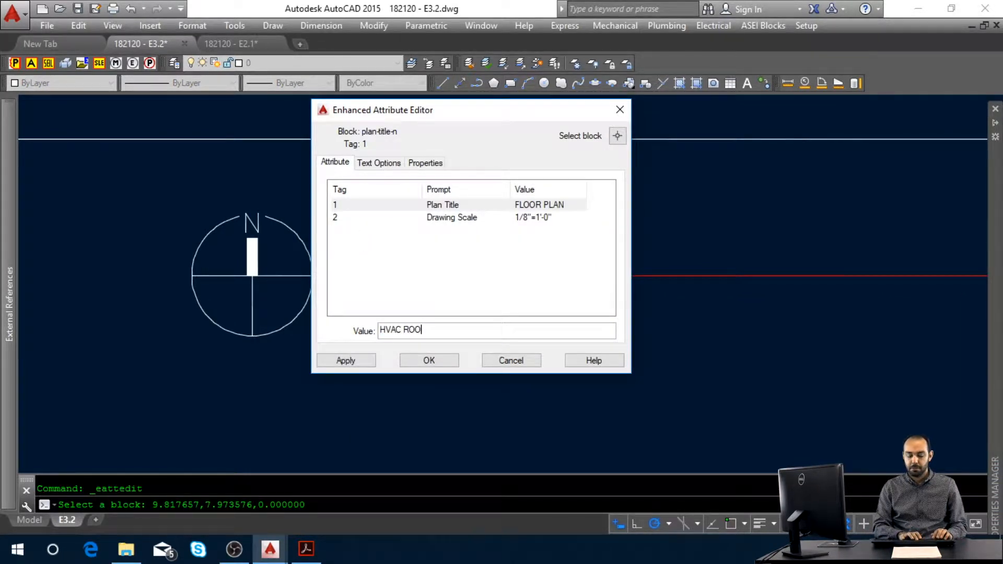
text(HVAC ROOF POWER PLAN)
key(Return)
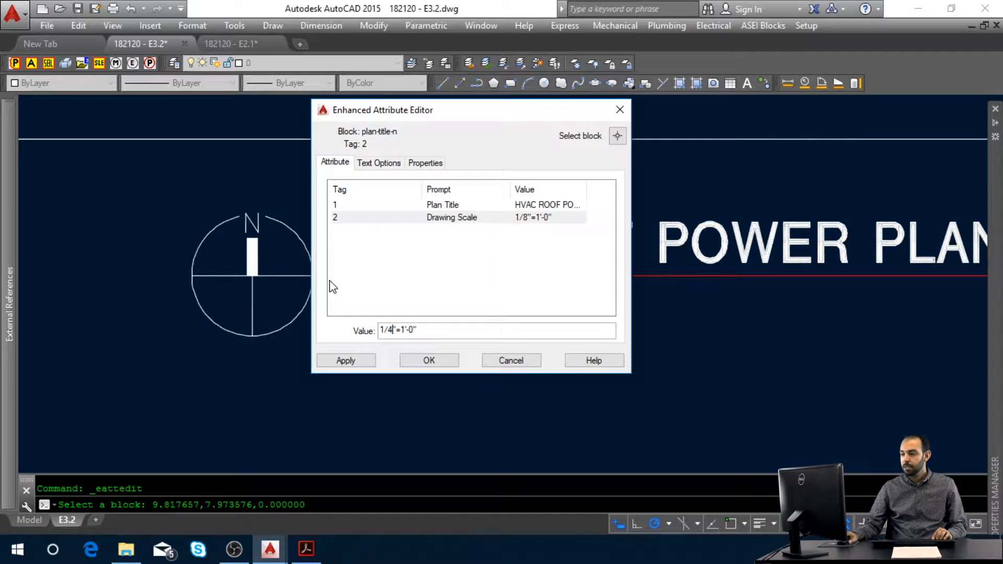
click(428, 360)
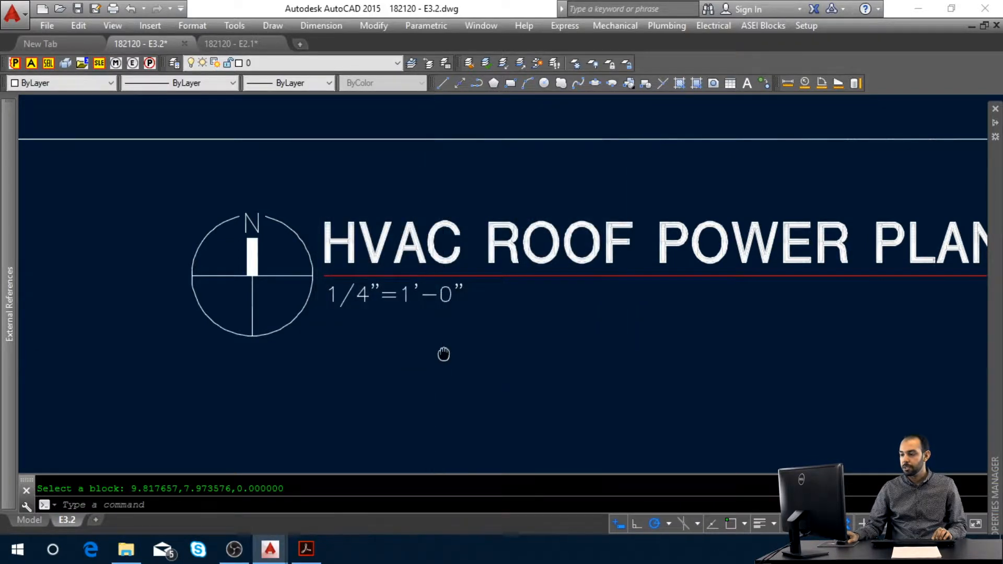
- Insert the Power Plan Notes block outside the E3.2 sheet, beside the title block
middle_click(445, 351)
middle_click(446, 352)
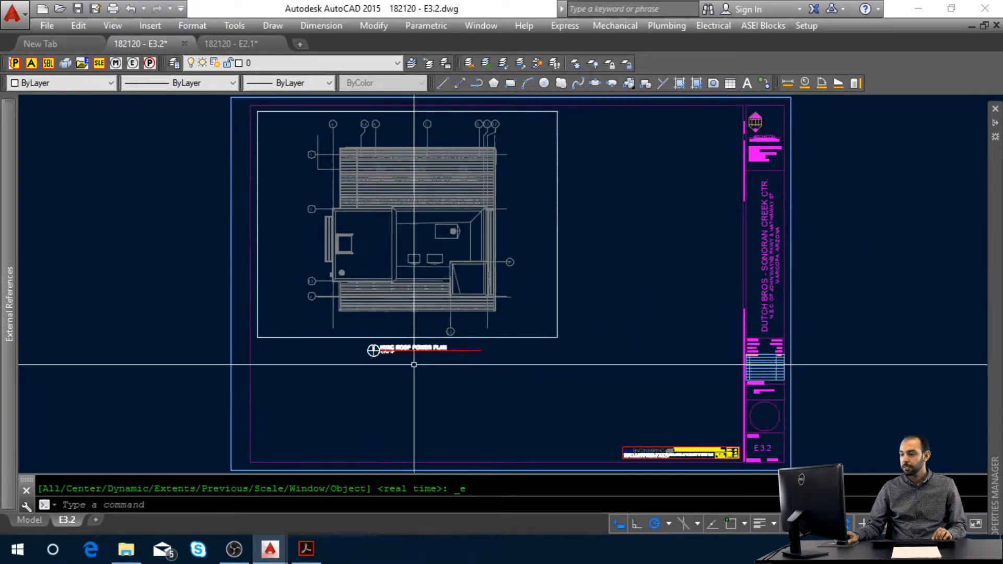
scroll(763, 311, up, 5)
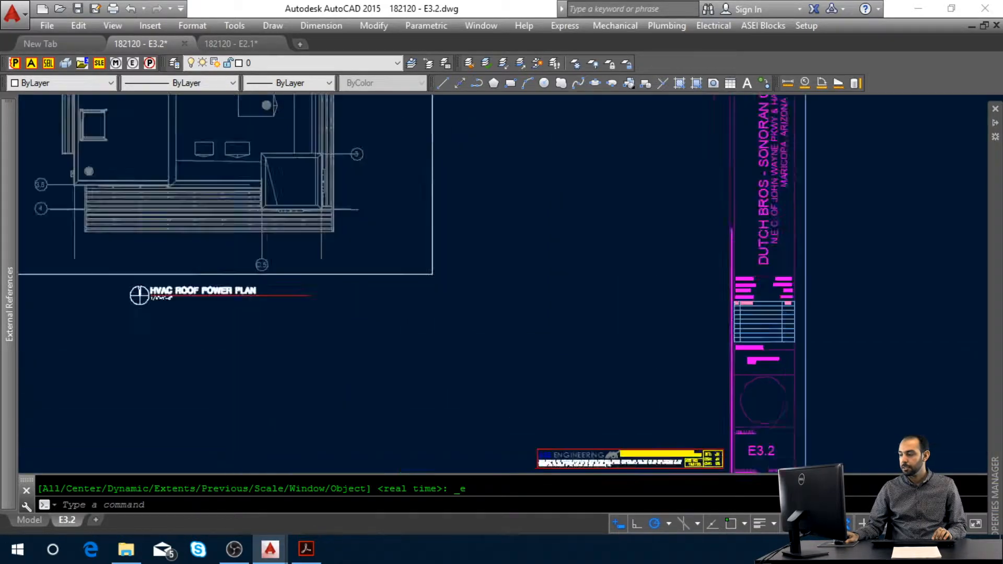
scroll(762, 310, up, 2)
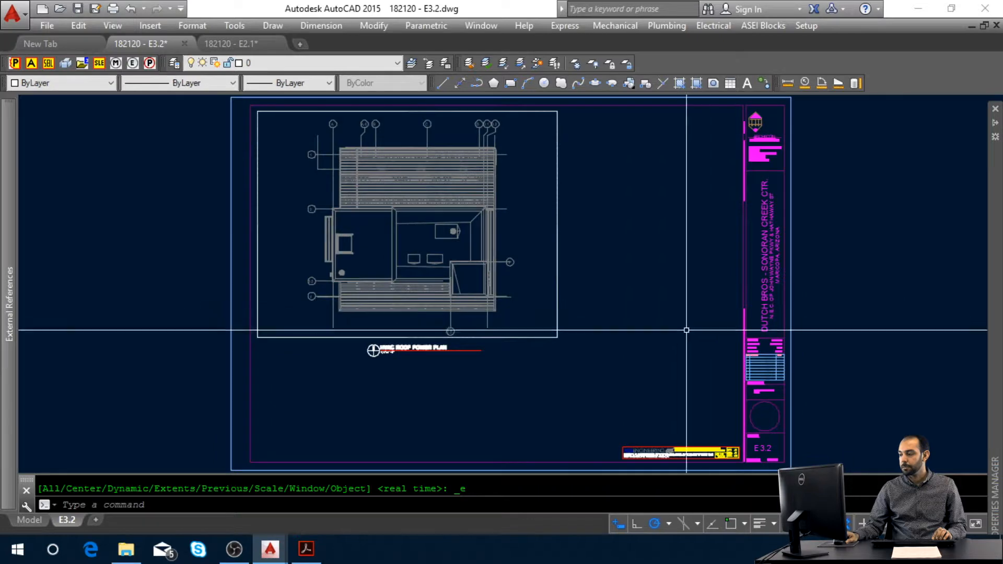
click(723, 25)
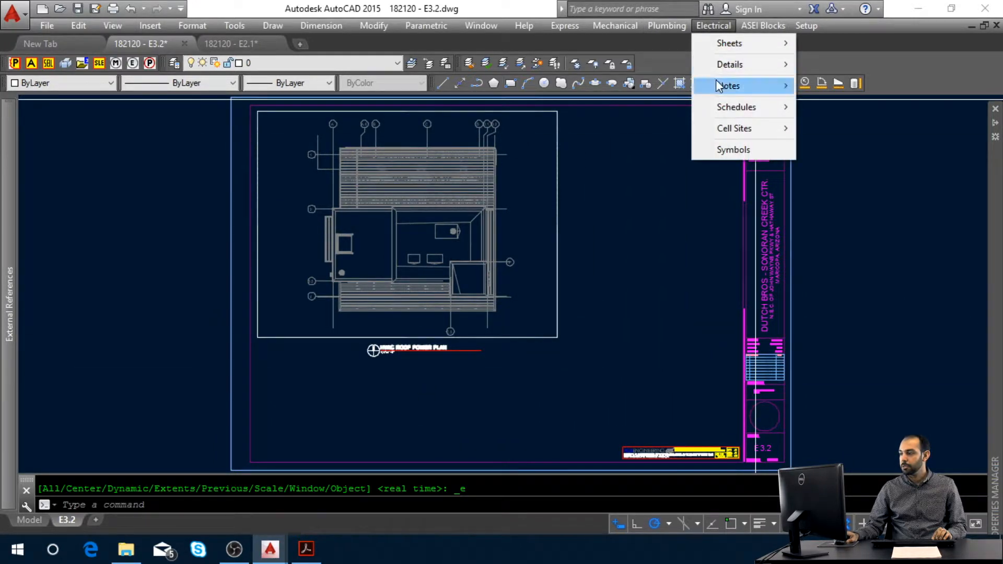
mouse_move(720, 87)
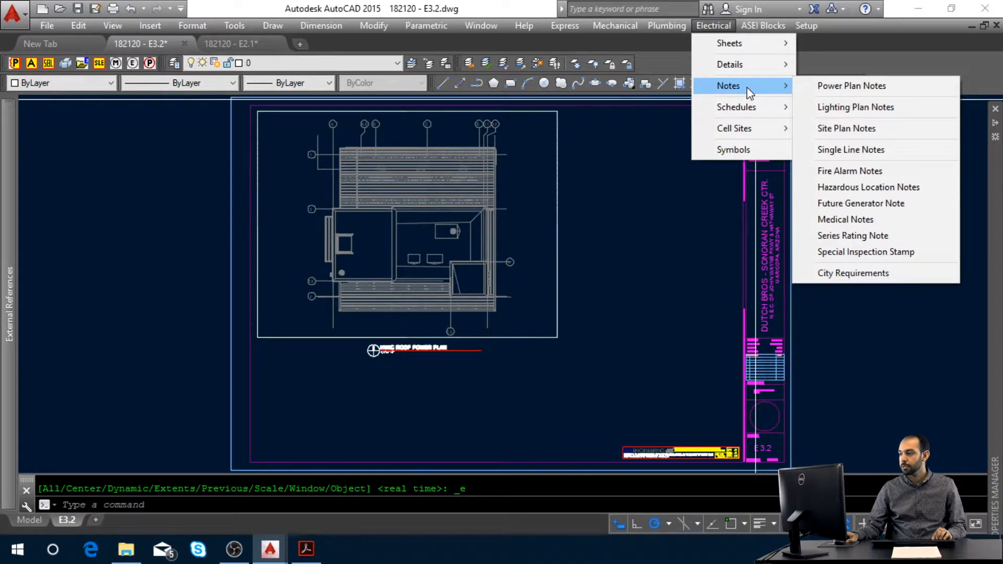
click(824, 89)
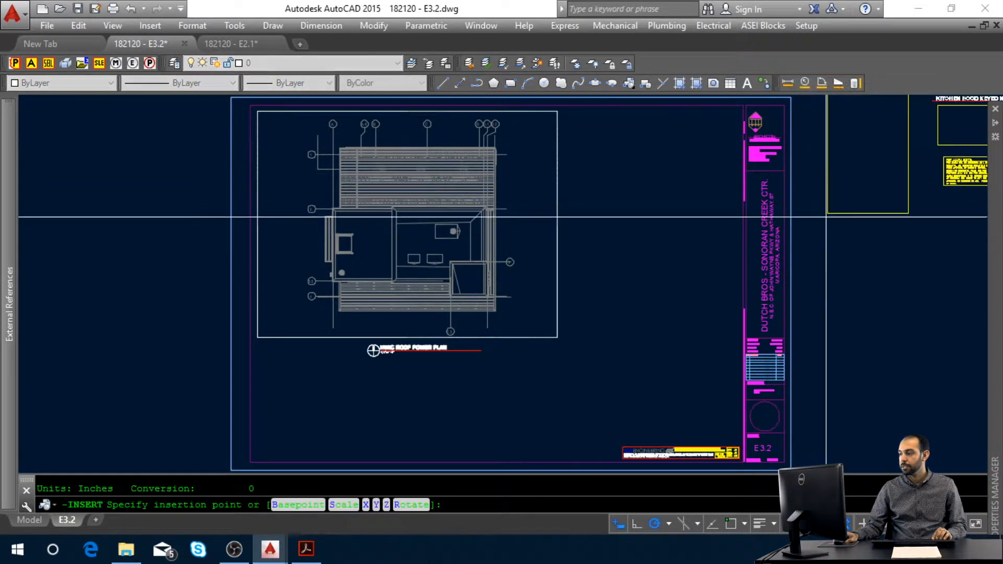
click(827, 417)
- Burst the inserted power plan notes block into individual text objects
middle_drag(835, 307, 562, 287)
click(778, 271)
click(723, 219)
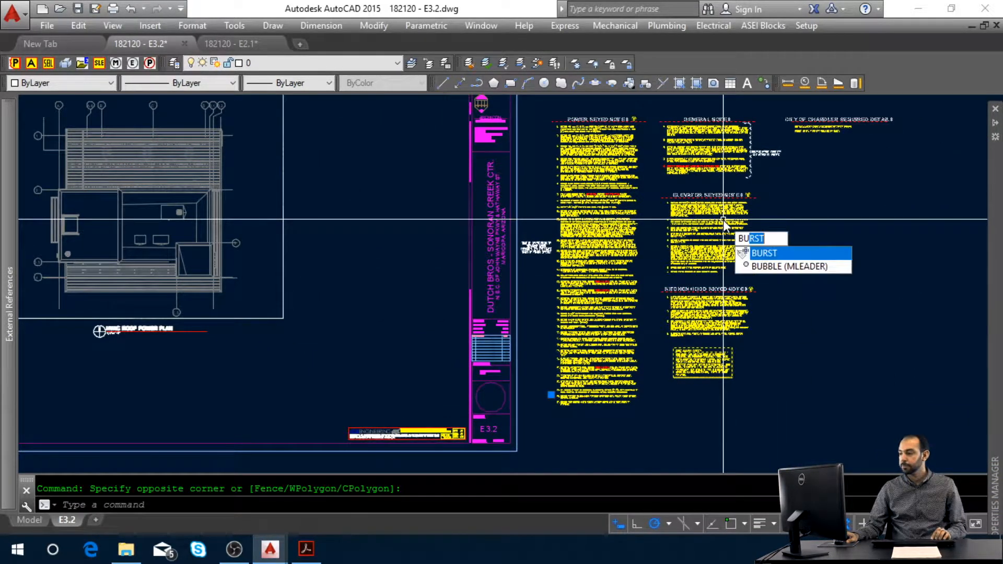
key(Escape)
- Erase the elevator keyed notes, the kitchen hood keyed notes and the boxed fire alarm notes
click(776, 188)
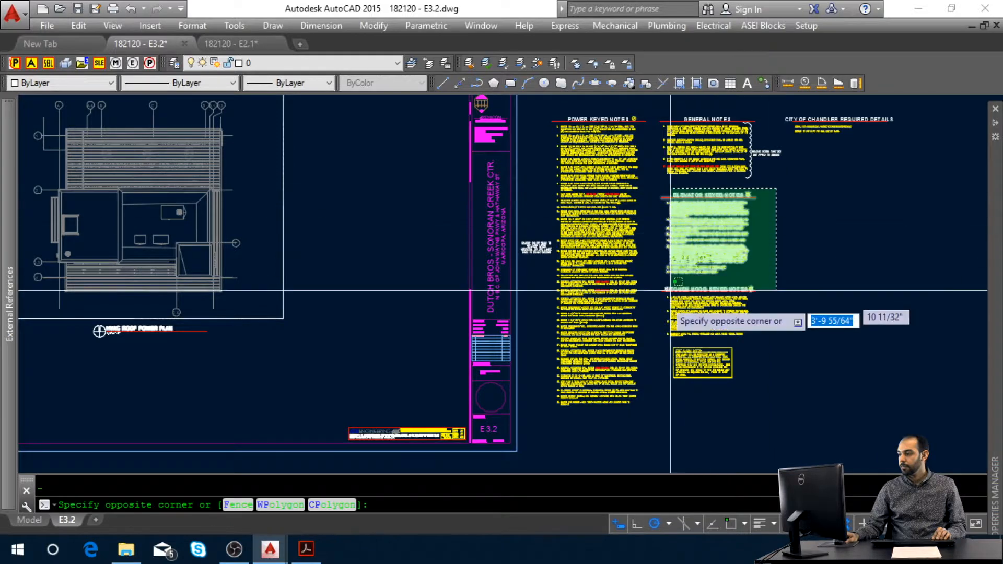
click(662, 343)
key(Delete)
scroll(732, 404, up, 2)
scroll(717, 364, up, 3)
click(780, 389)
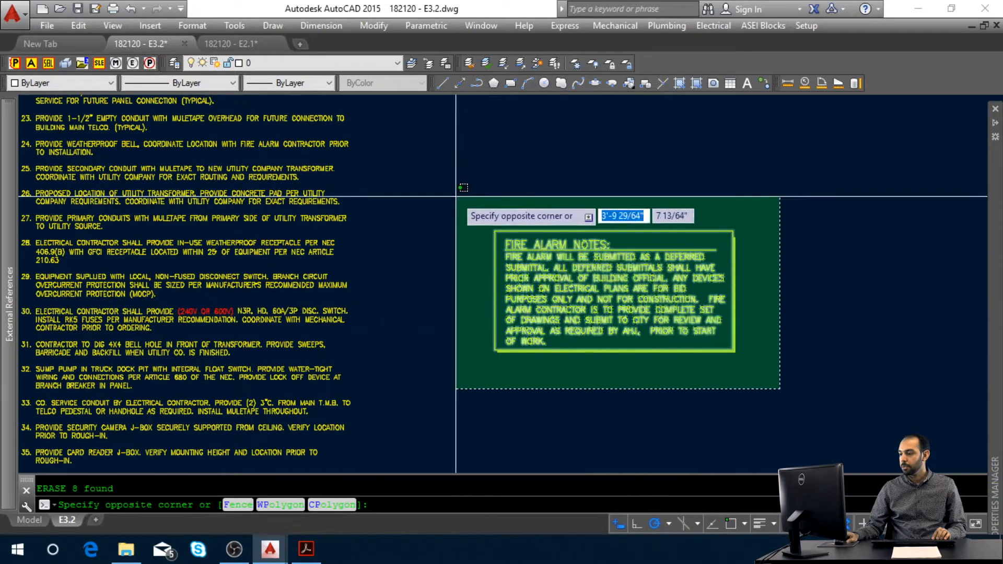
click(464, 188)
key(Delete)
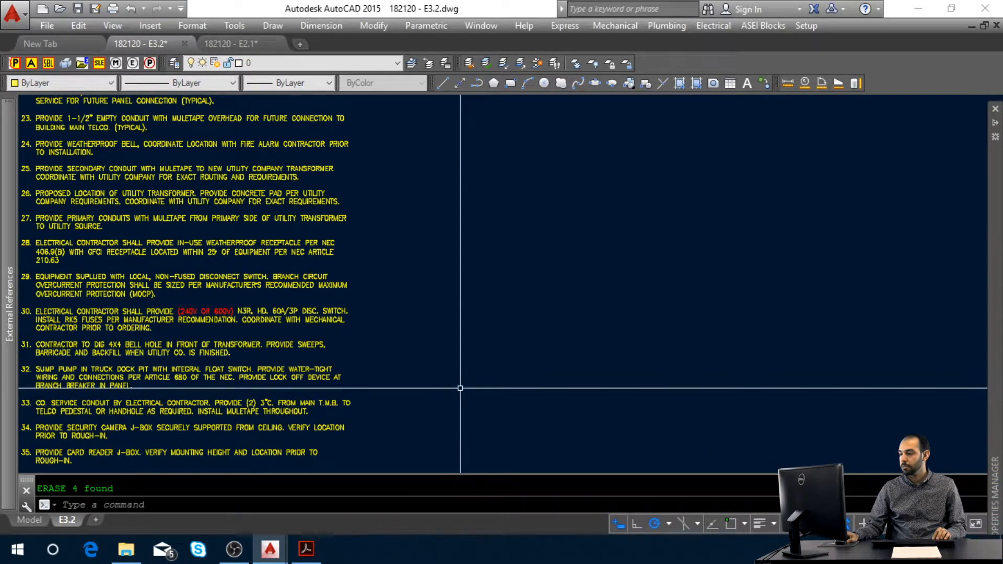
- Erase the City of Chandler Required Details heading and its text beside the general notes
scroll(460, 388, down, 8)
middle_drag(626, 168, 624, 210)
key(Escape)
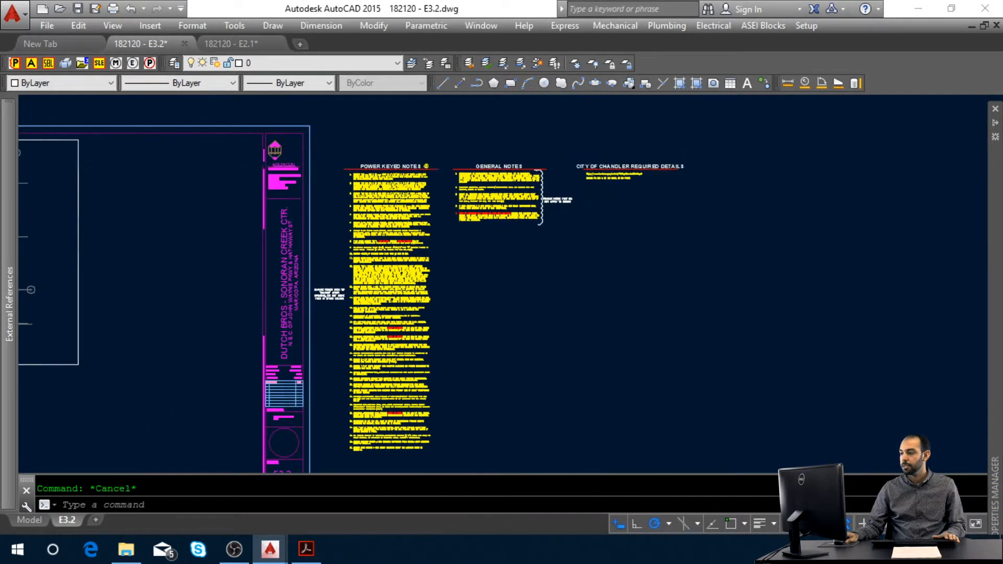
scroll(606, 155, up, 2)
click(788, 161)
click(626, 219)
key(Delete)
- Move the General Notes group by the end of its title underline into the upper-right area of the E3.2 border
click(627, 264)
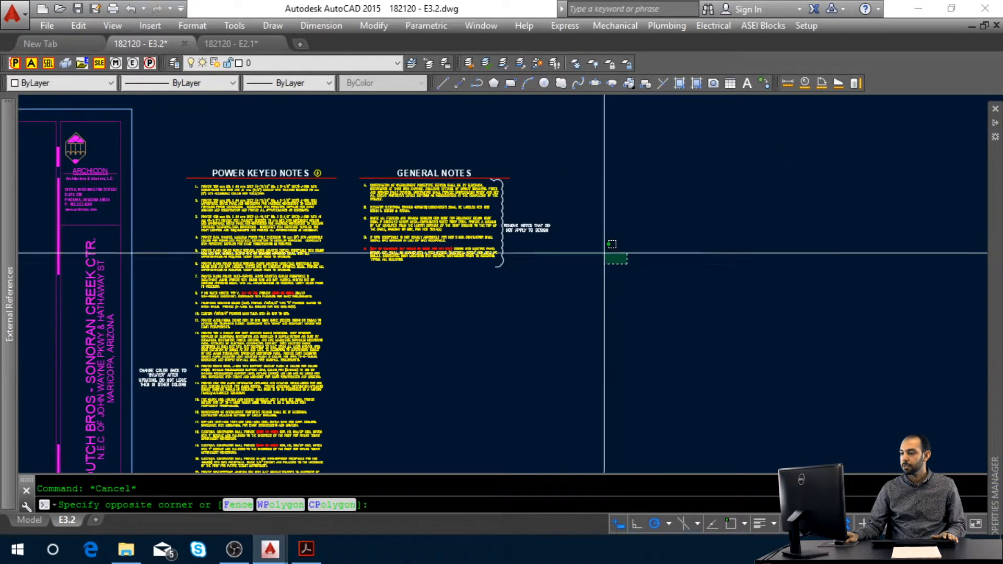
click(451, 165)
text(m)
key(space)
shift+right_click(503, 175)
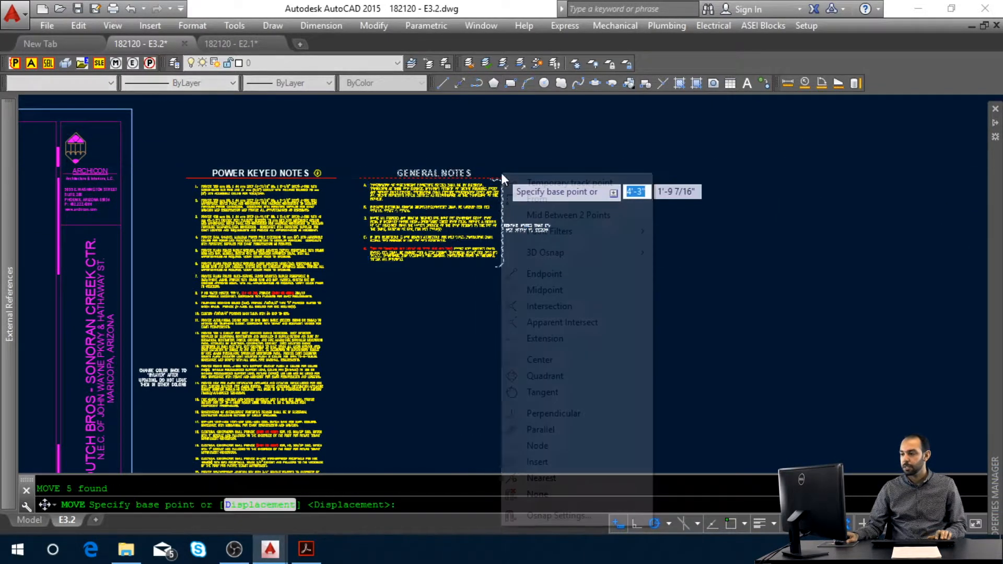
key(e)
click(509, 177)
middle_drag(369, 214, 888, 305)
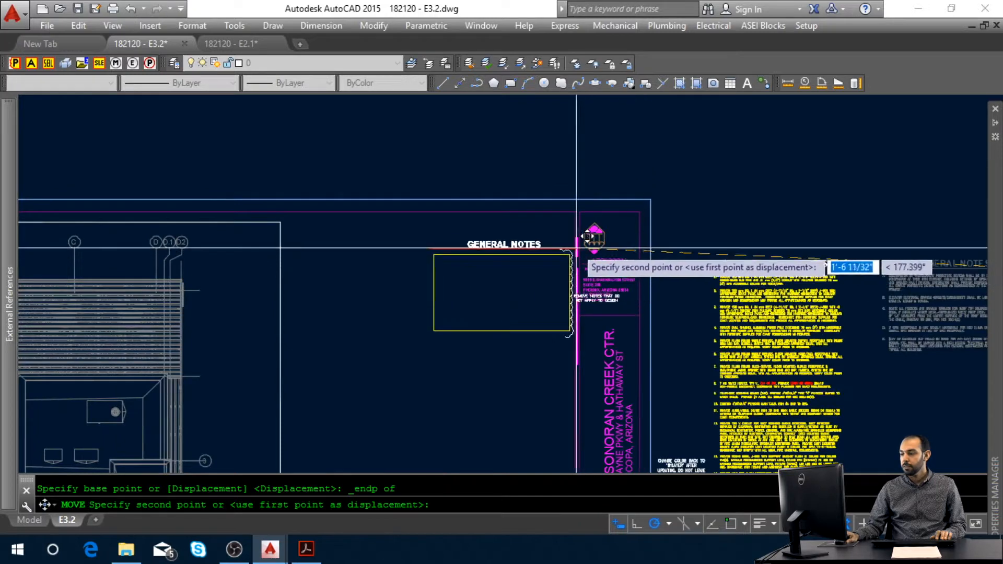
click(572, 216)
middle_drag(809, 321, 792, 250)
key(Escape)
middle_click(775, 296)
middle_click(775, 297)
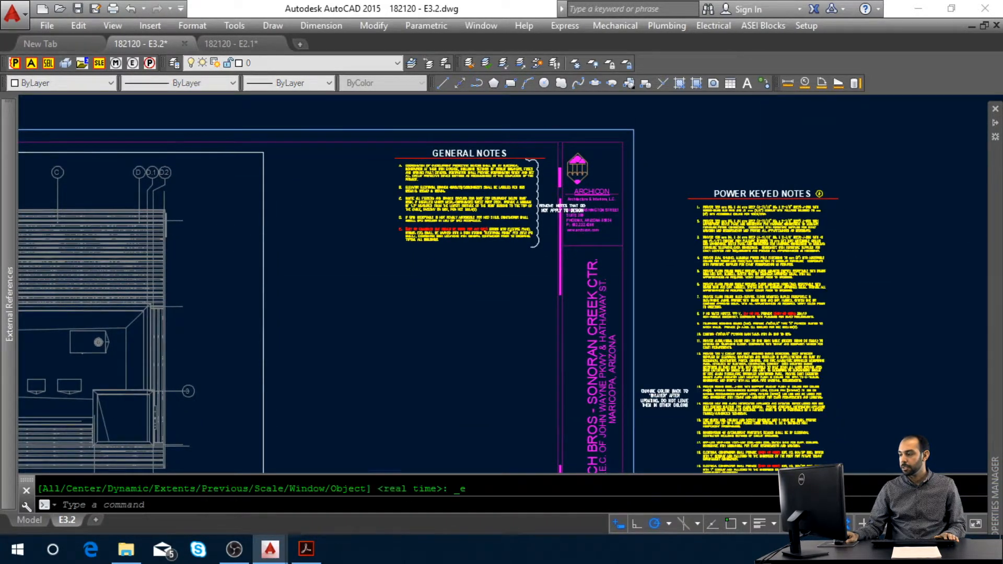
key(Escape)
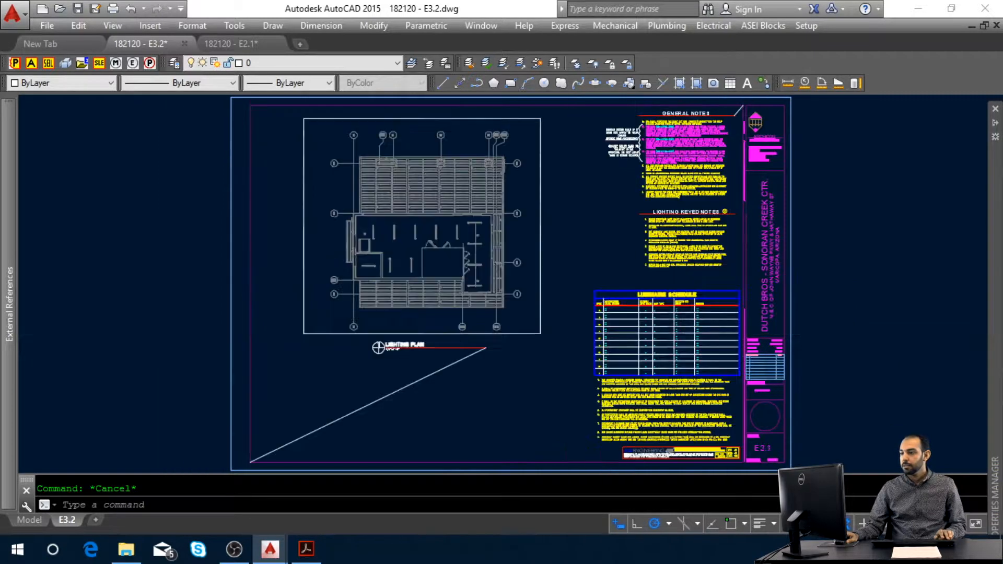
- In drawing E2.1, copy both diagonal alignment lines with the border's lower-left corner as base point
click(734, 102)
click(355, 431)
click(345, 415)
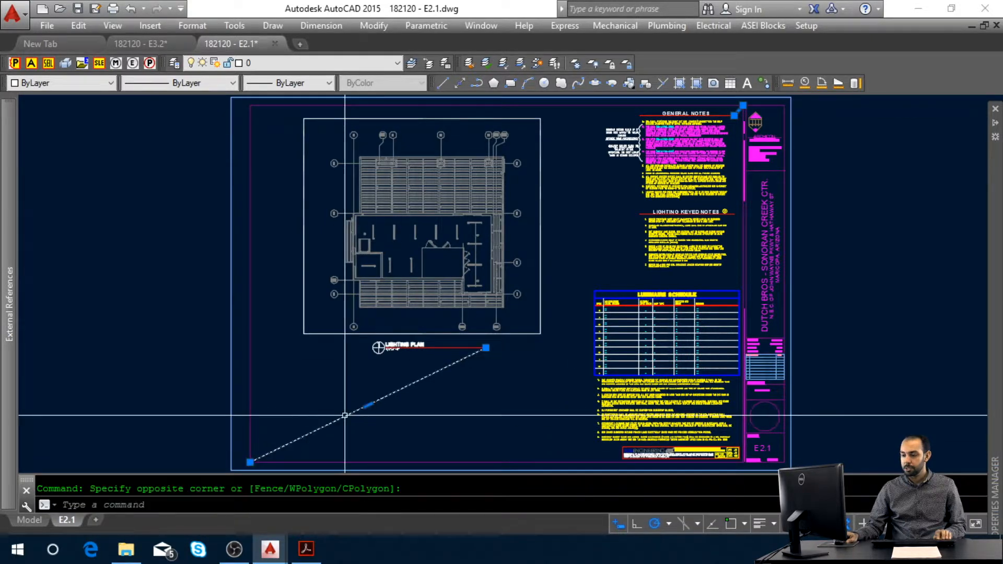
key(ctrl+shift+c)
shift+right_click(244, 457)
key(e)
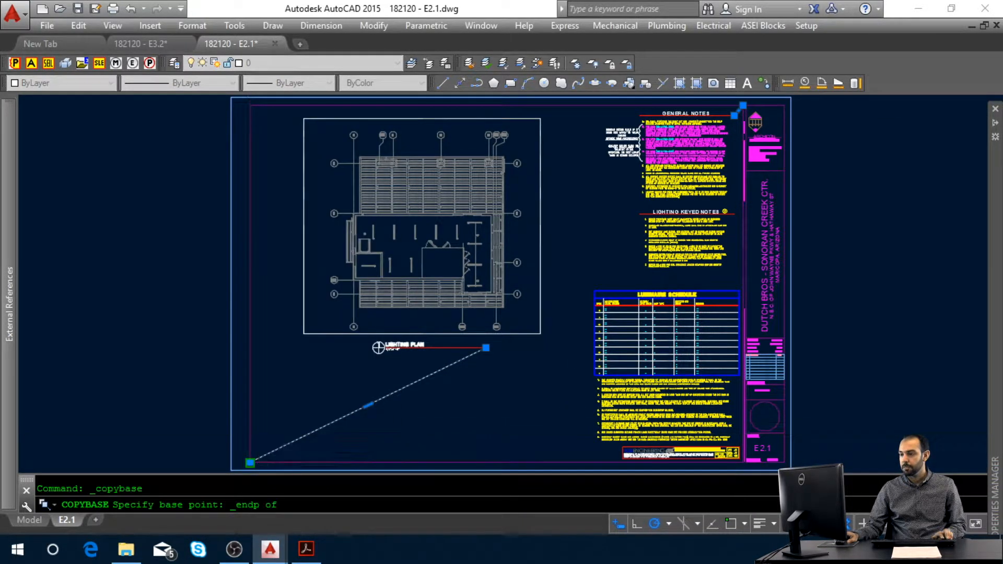
click(247, 433)
- Paste the alignment lines into drawing E3.2 at the lower-left corner endpoint of its border
key(ctrl+Tab)
key(ctrl+v)
shift+right_click(234, 441)
key(e)
click(187, 461)
key(Escape)
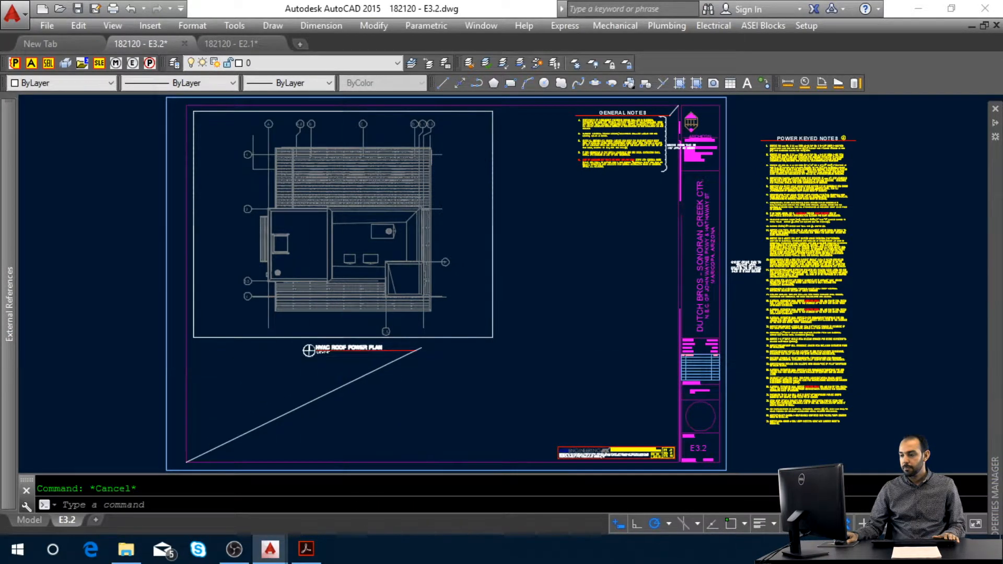
- Move the HVAC Roof Power Plan title so its underline's end meets the upper end of the long alignment line
scroll(341, 354, up, 2)
click(396, 353)
click(387, 329)
text(m)
key(space)
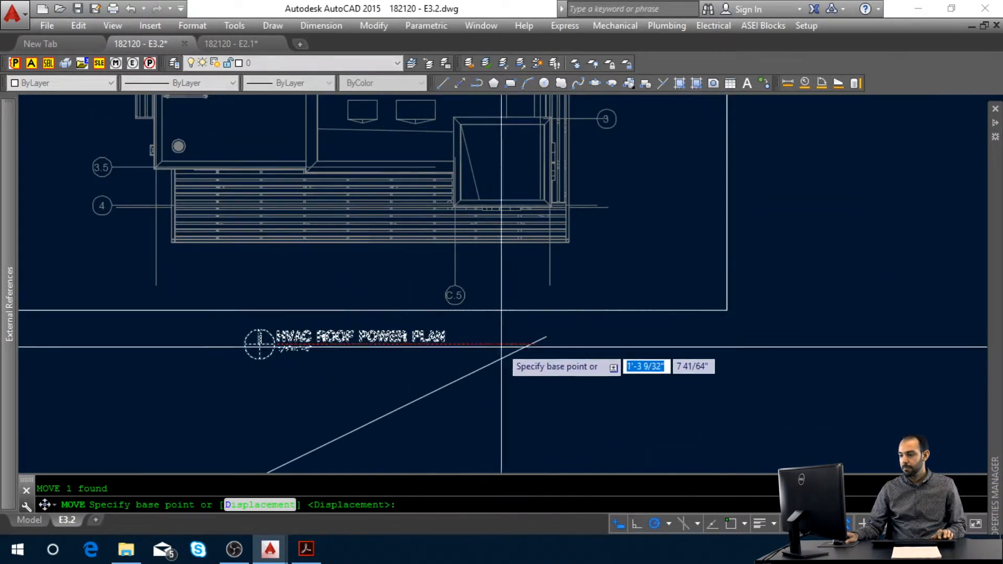
shift+right_click(493, 345)
key(e)
click(501, 345)
shift+right_click(538, 337)
key(e)
click(546, 337)
key(Escape)
- Erase the long diagonal alignment line below the plan title
click(521, 387)
click(459, 373)
text(e)
key(space)
middle_click(472, 386)
middle_click(472, 386)
key(Escape)
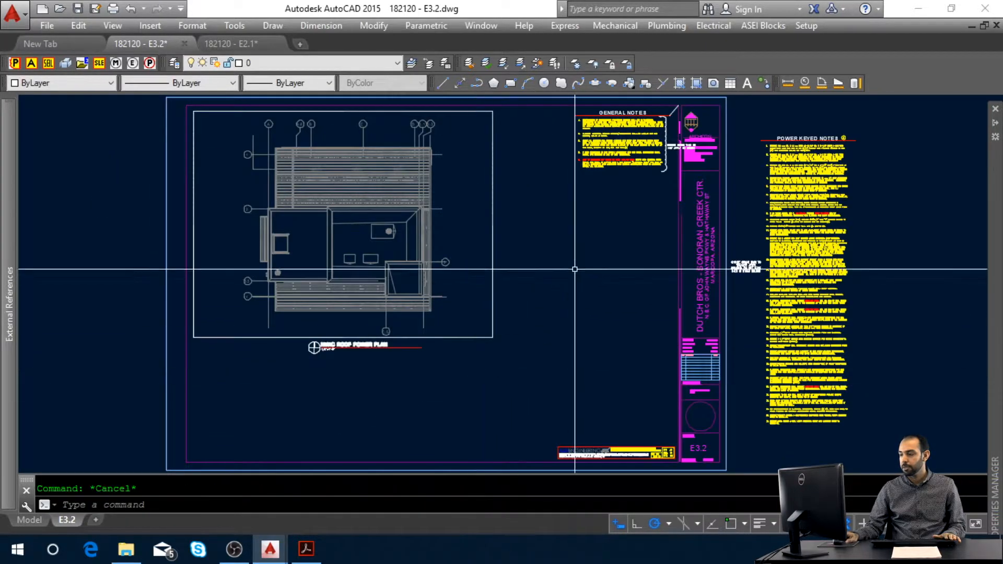
- Move the General Notes group so its title underline ends at the short alignment line's lower endpoint, and erase that line
scroll(657, 113, up, 8)
click(698, 110)
click(449, 235)
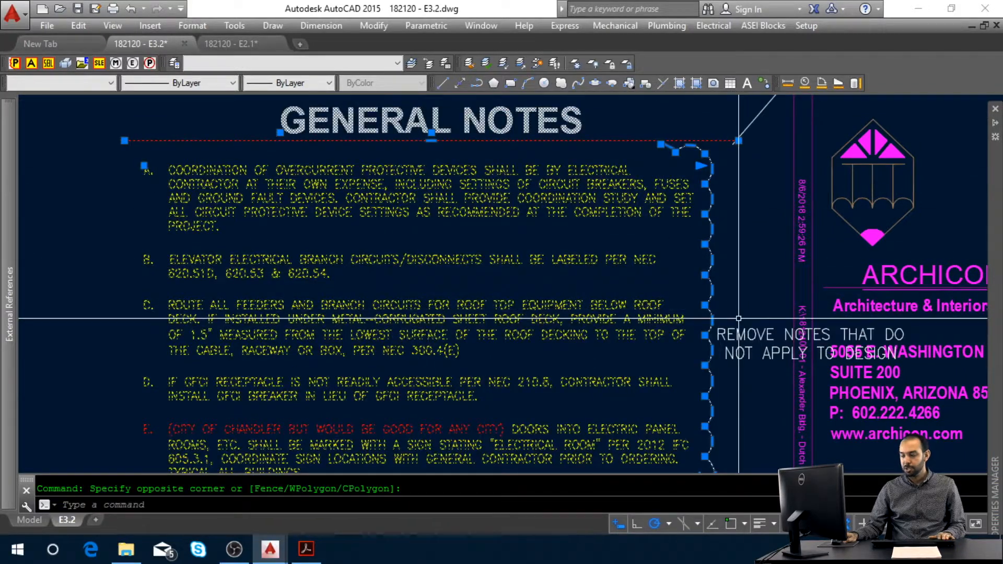
click(724, 338)
text(m)
key(Return)
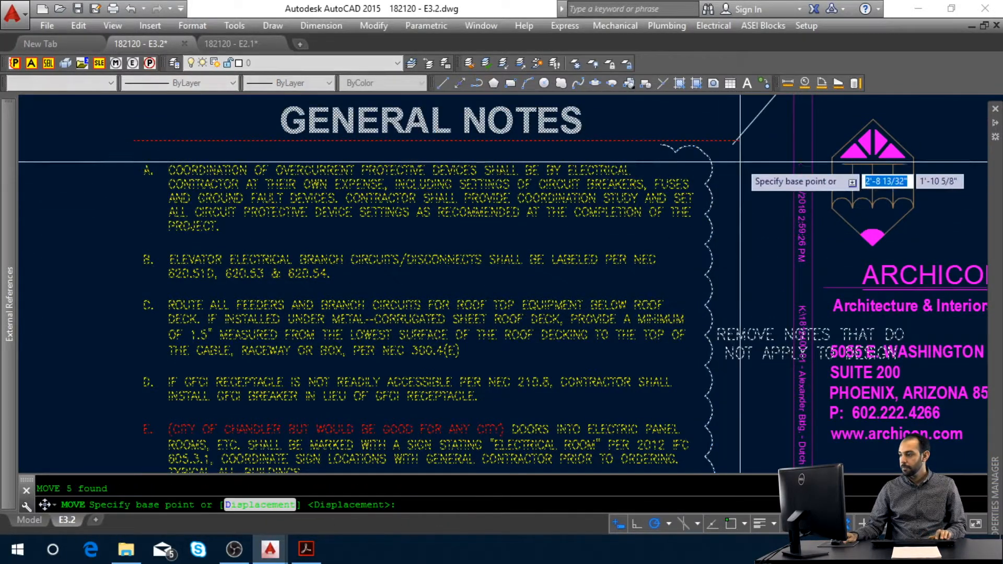
click(737, 137)
shift+right_click(734, 136)
click(757, 205)
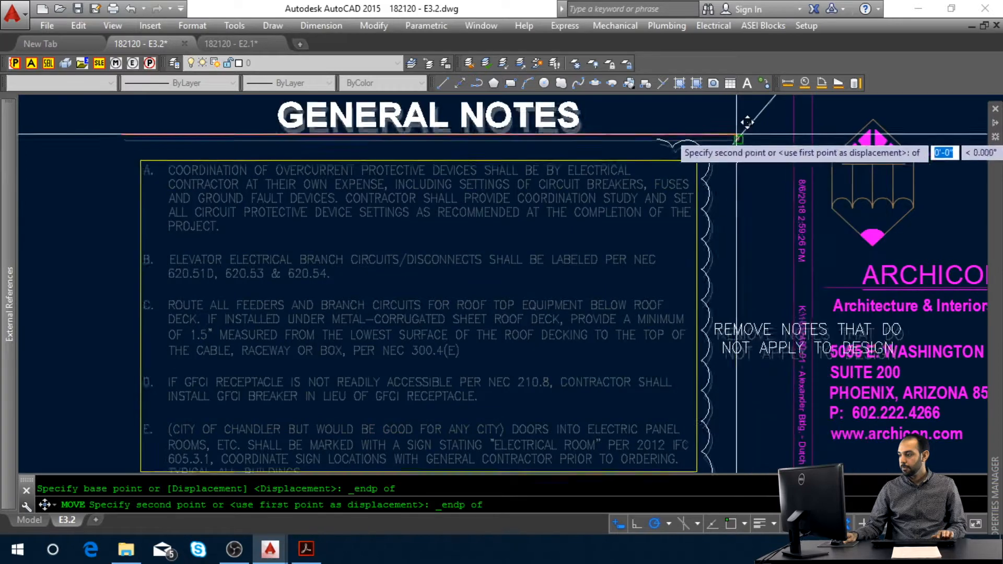
click(737, 133)
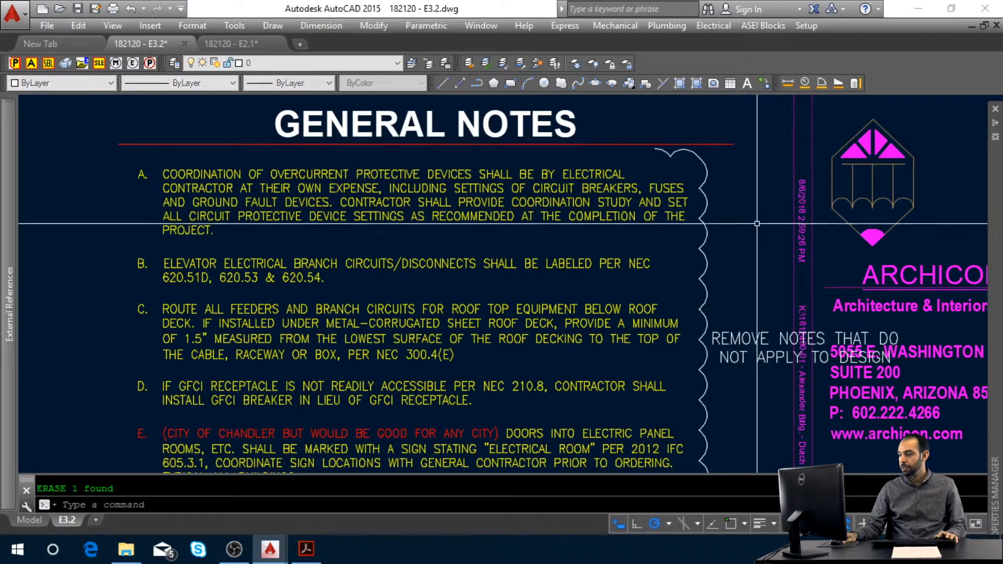
middle_click(773, 136)
middle_click(773, 136)
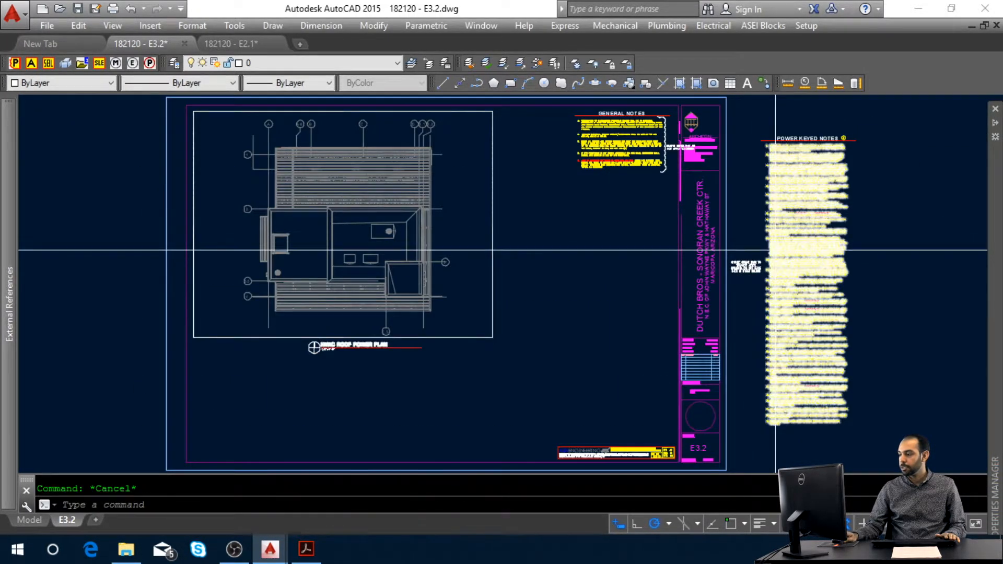
click(521, 349)
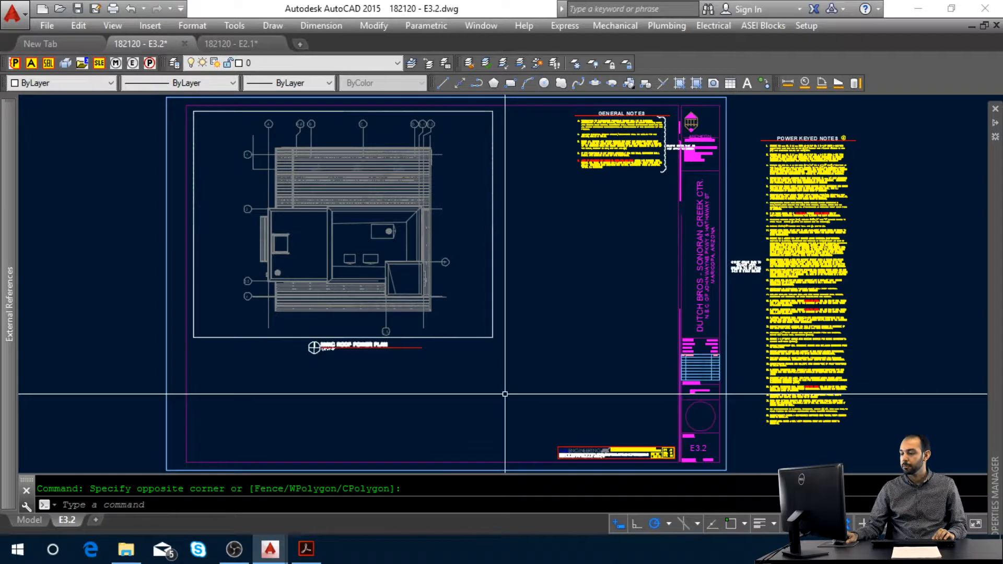
- Switch to Adobe Acrobat Reader and examine the packaged heat pump unit schedule at the bottom of the E3.2 reference PDF
click(305, 548)
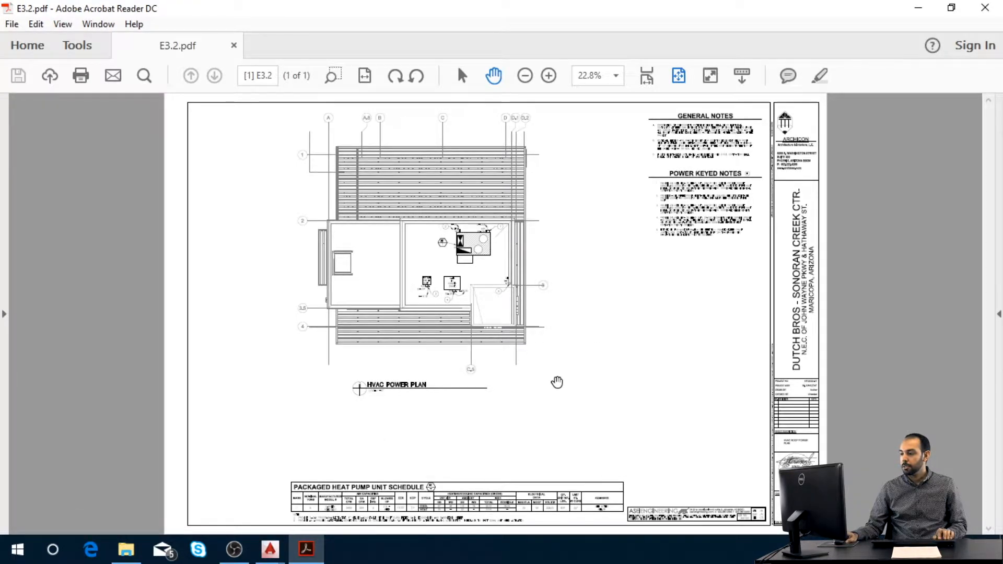
ctrl+scroll(517, 459, up, 4)
drag(513, 461, 574, 245)
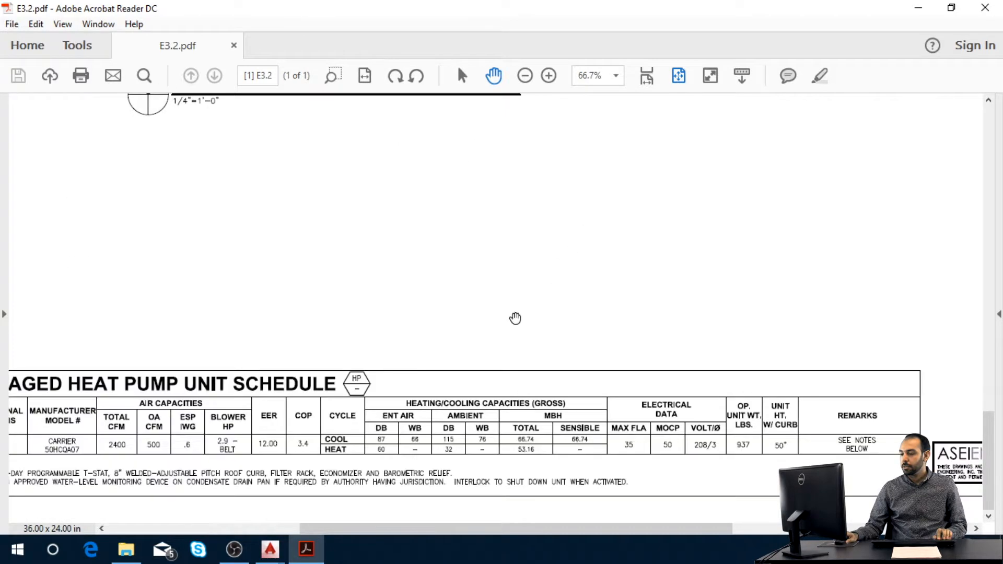
drag(509, 320, 571, 321)
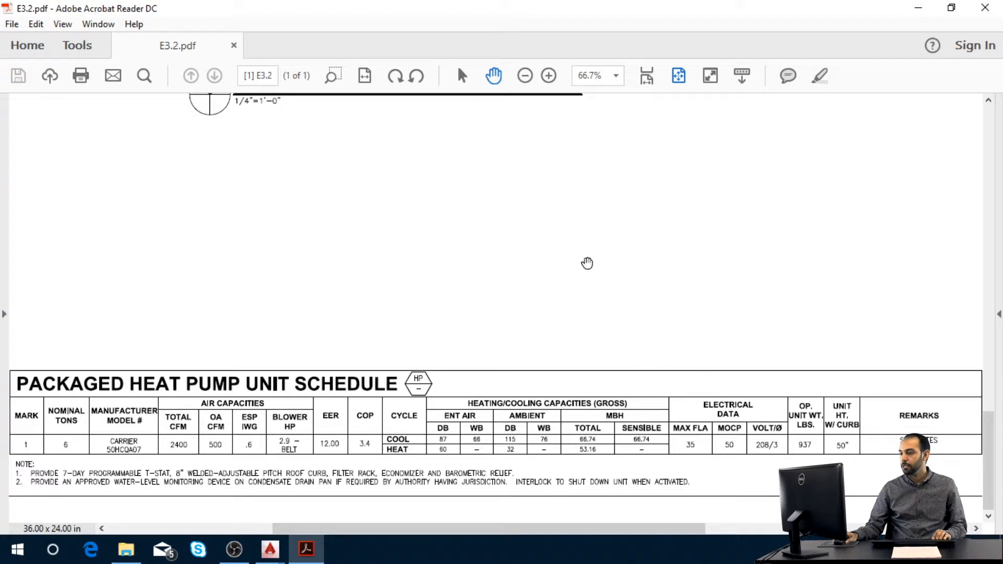
click(679, 77)
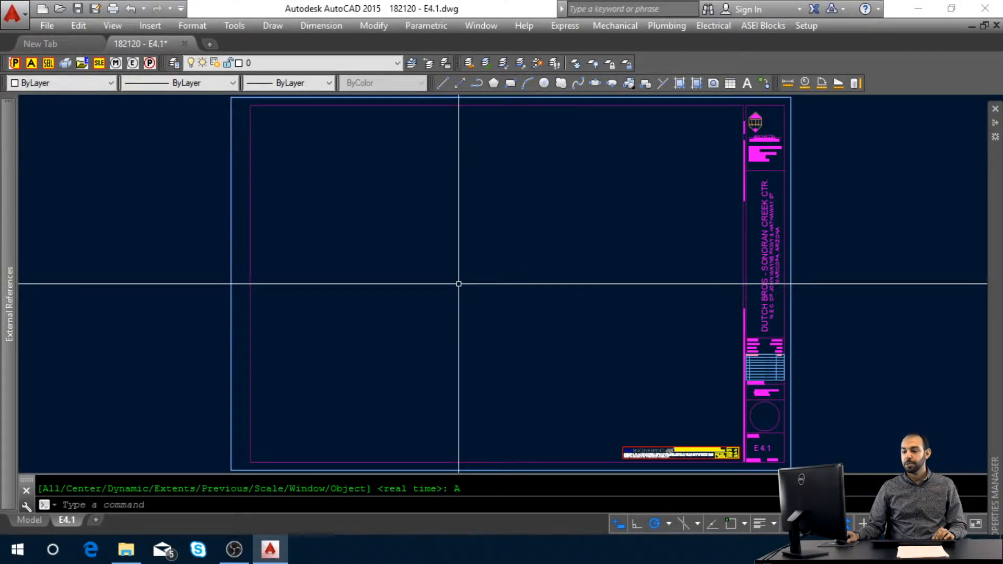
- Check the sheet description in the title block of sheet E4.1
scroll(776, 417, up, 6)
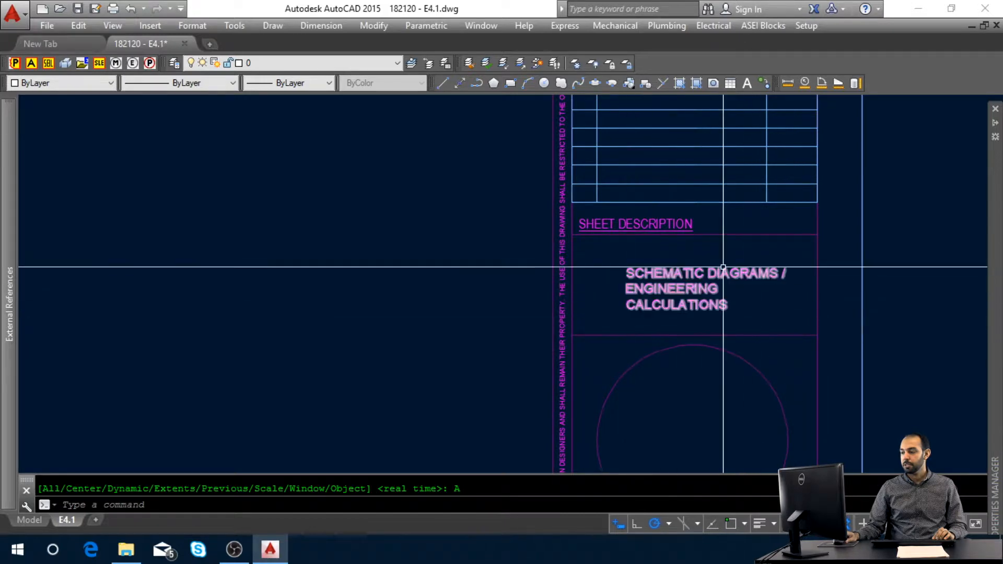
middle_click(505, 318)
middle_click(504, 318)
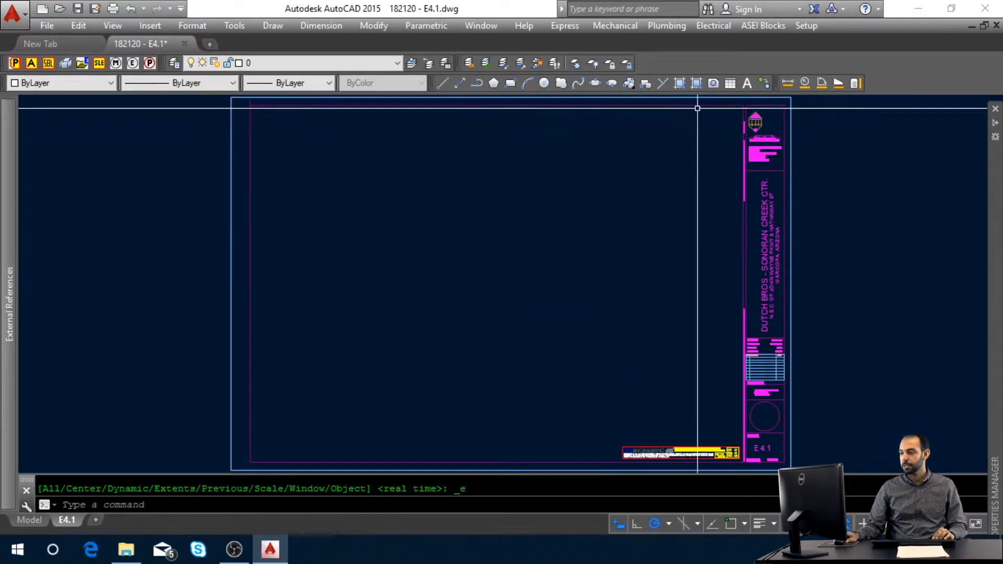
- Insert the Single Line Notes block outside the sheet's right edge and burst it into separate objects
click(718, 30)
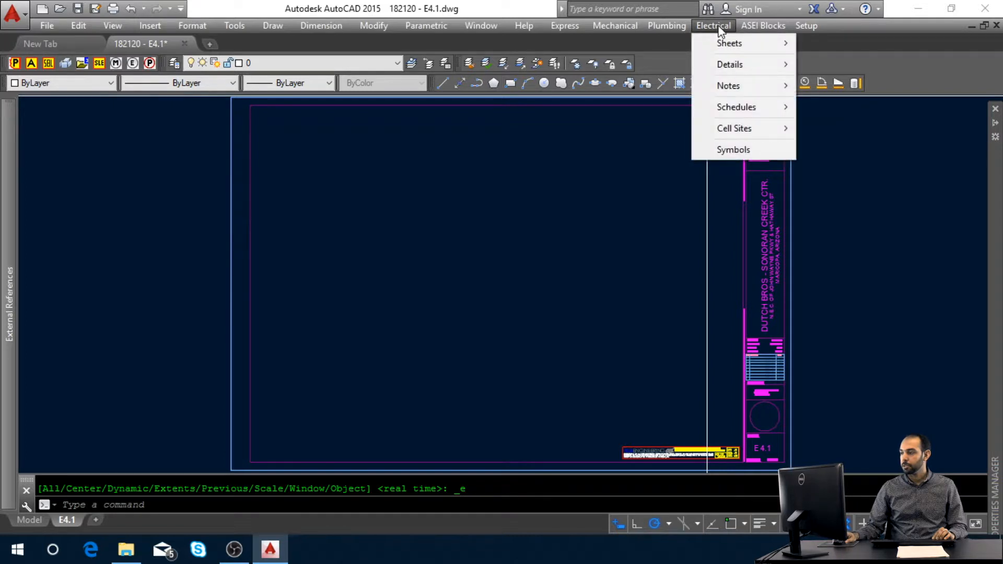
mouse_move(786, 87)
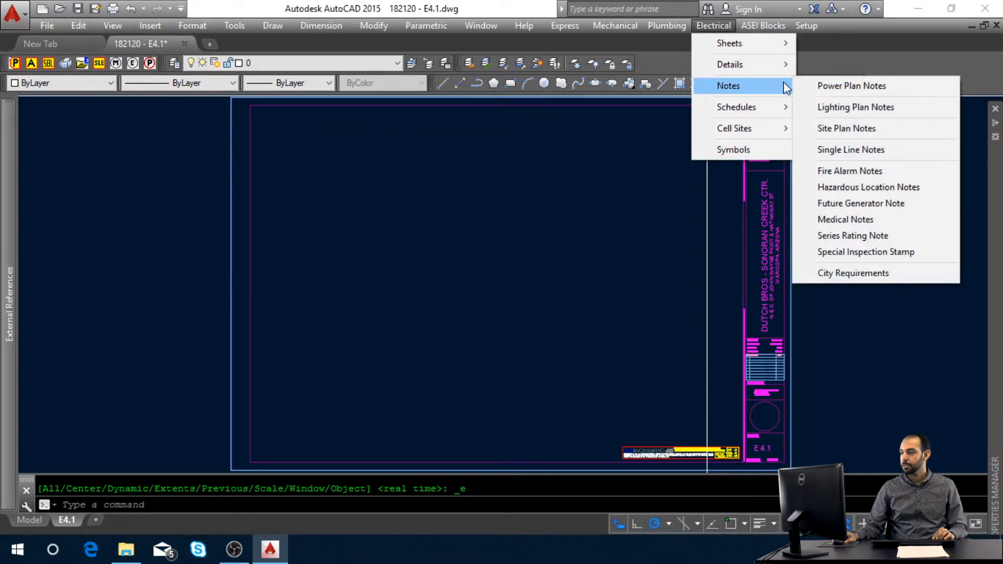
click(835, 150)
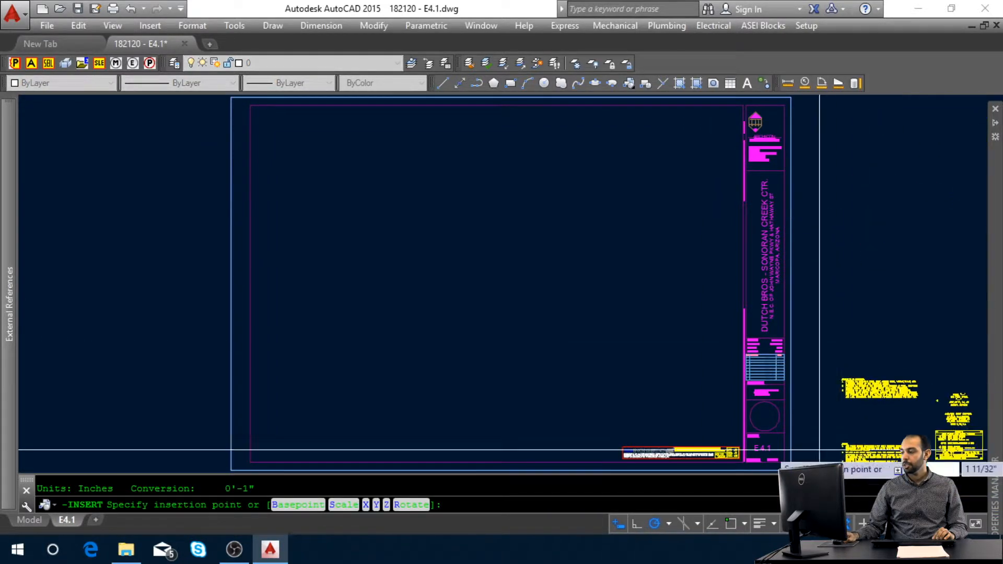
click(819, 359)
middle_drag(831, 357, 373, 340)
click(498, 286)
click(483, 260)
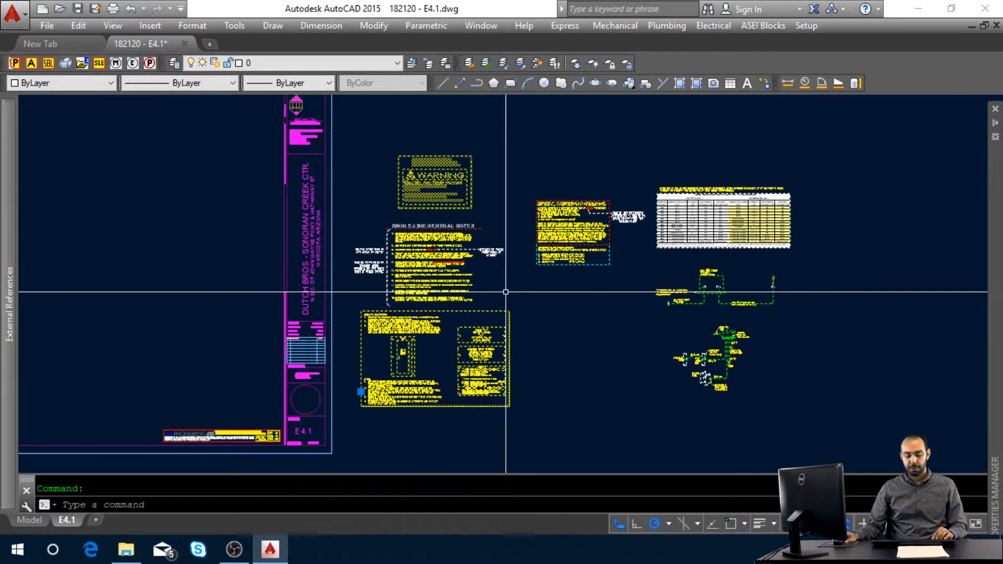
text(BURST)
key(Return)
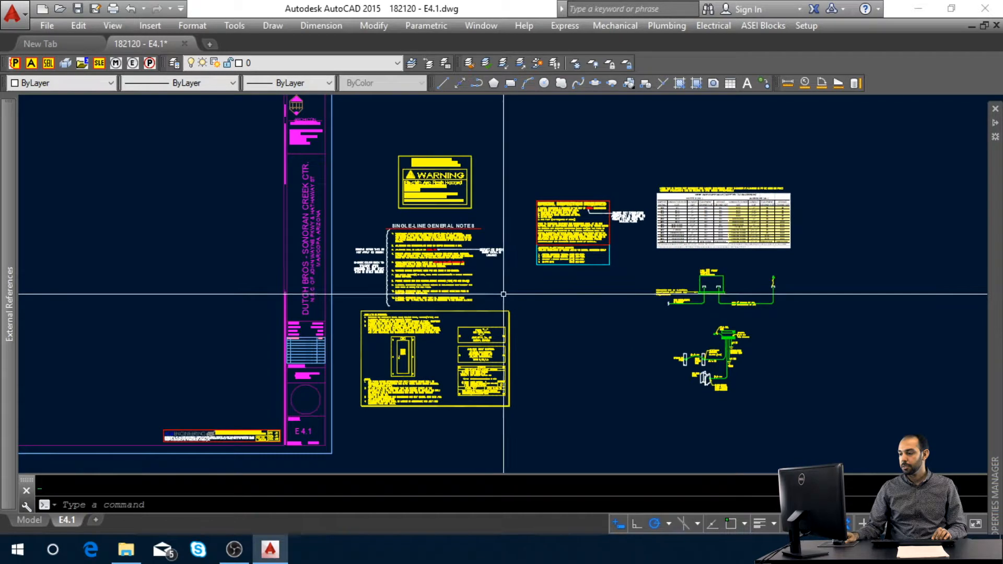
- Move the Single-Line General Notes with their callouts by the title underline's right endpoint into the sheet's upper-right corner, beside the title block
click(509, 302)
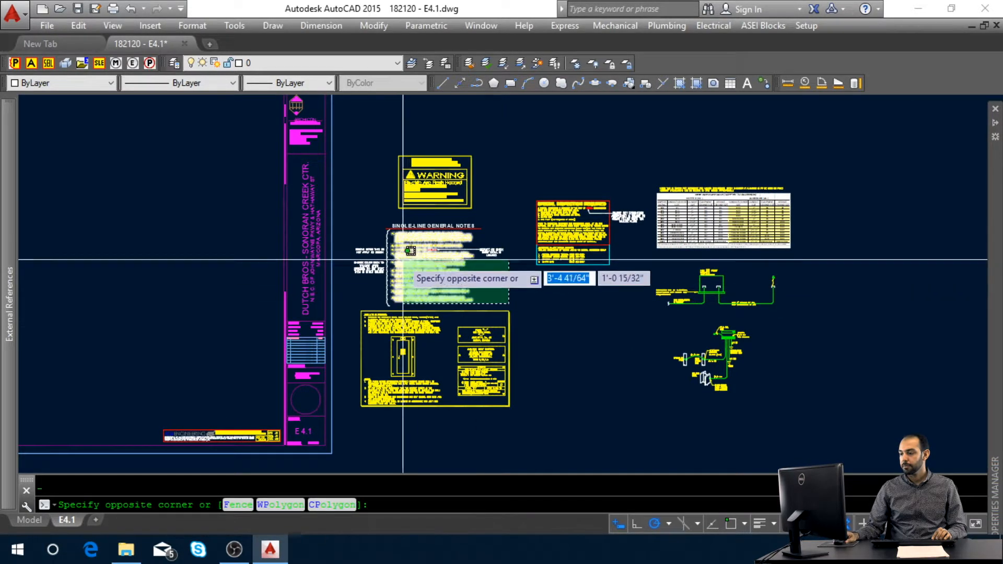
click(360, 226)
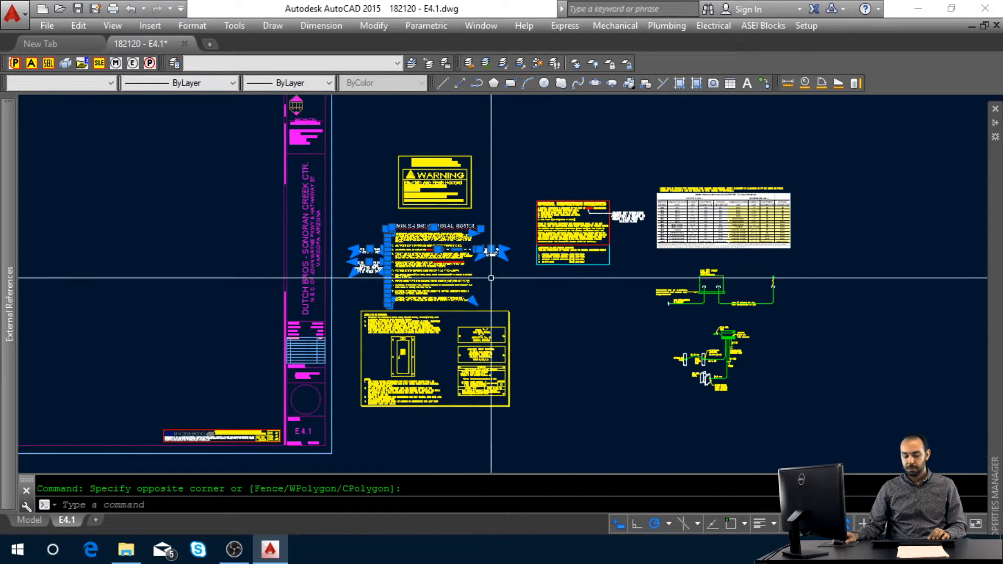
text(M)
key(Return)
scroll(448, 230, up, 4)
shift+right_click(553, 231)
click(604, 282)
click(533, 228)
scroll(555, 235, down, 5)
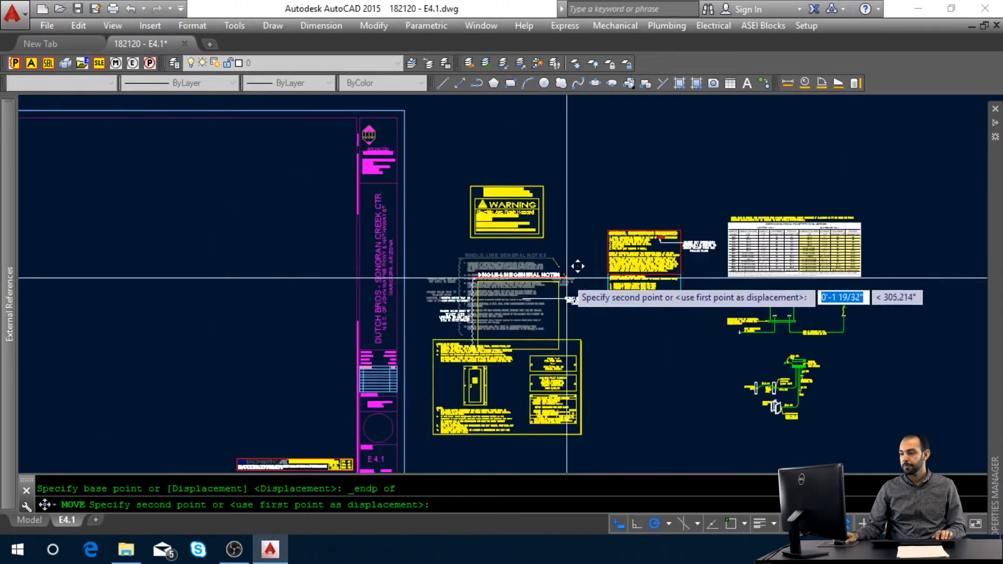
scroll(313, 137, up, 6)
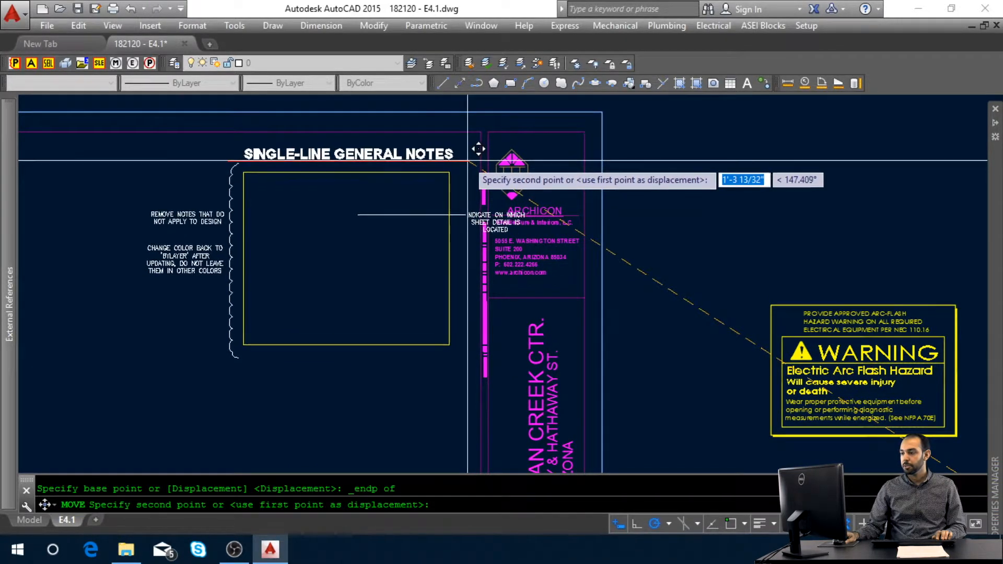
click(477, 148)
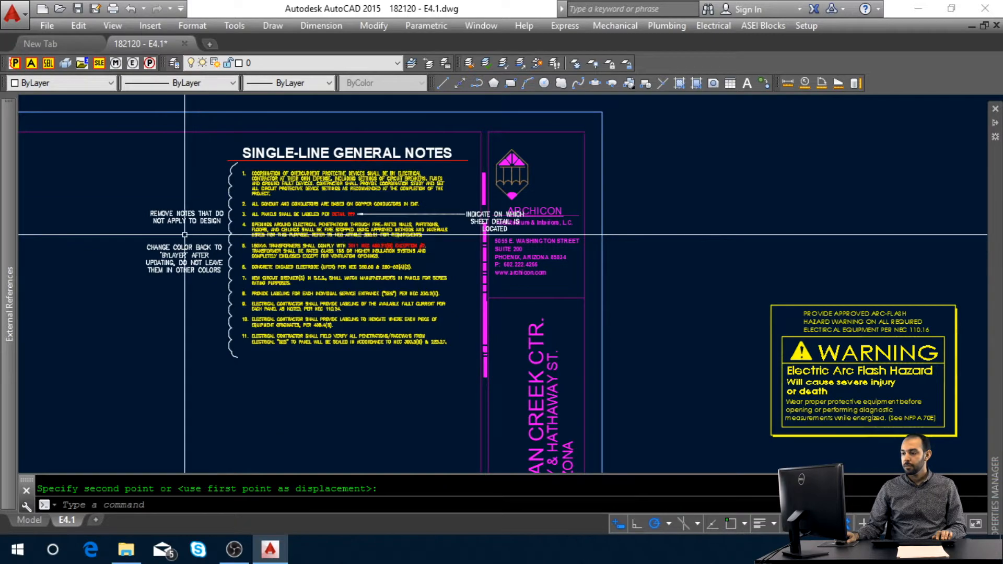
- Read the Single-Line General Notes and the drafting instructions beside them
scroll(199, 214, up, 2)
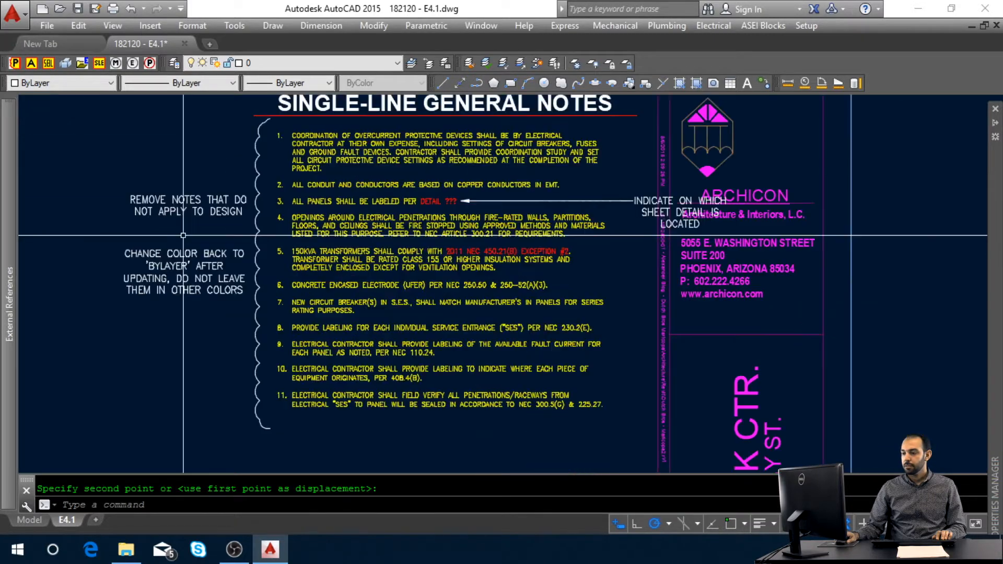
click(258, 184)
click(178, 291)
key(Escape)
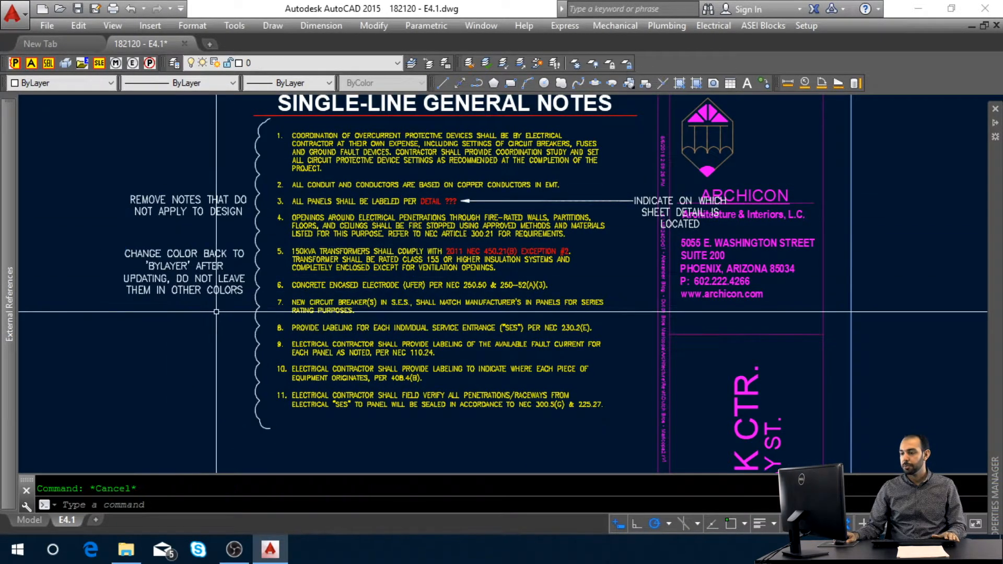
middle_click(647, 222)
middle_click(647, 221)
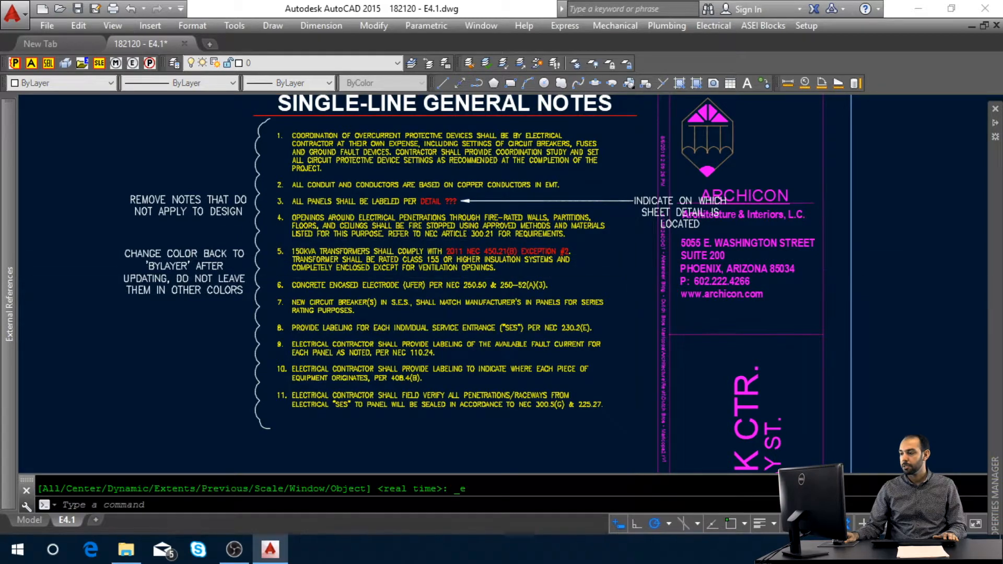
- Move the arc-flash warning label so its lower-right corner sits 0.25 directly above the upper-right corner of the ASEI Engineering block
middle_drag(792, 330, 698, 327)
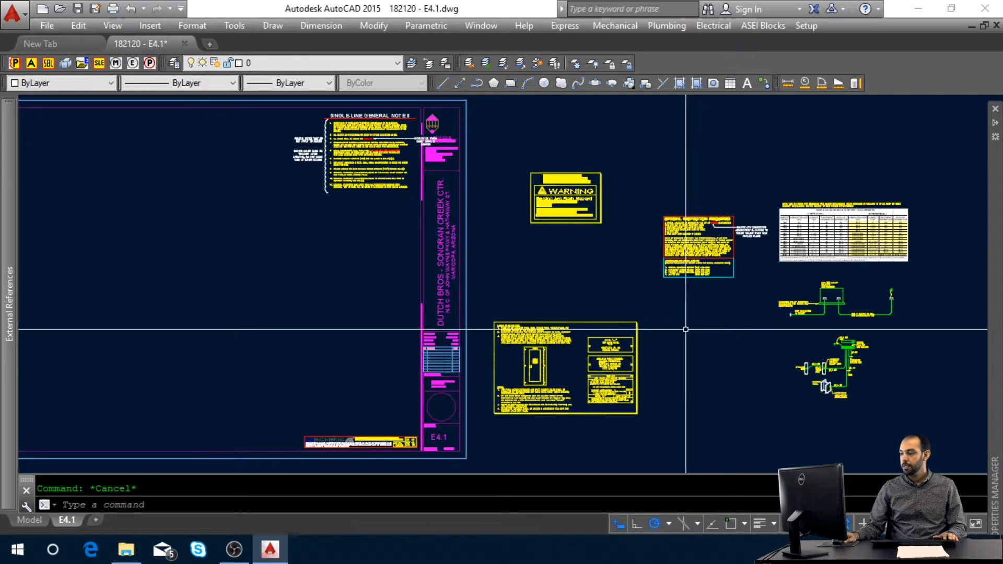
click(606, 238)
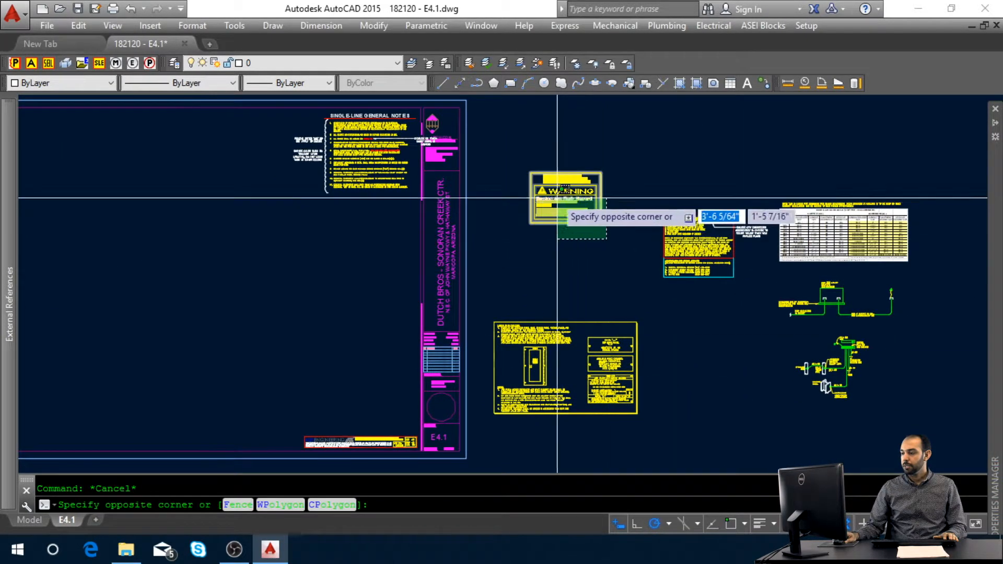
click(528, 170)
scroll(574, 183, up, 4)
text(m)
key(Return)
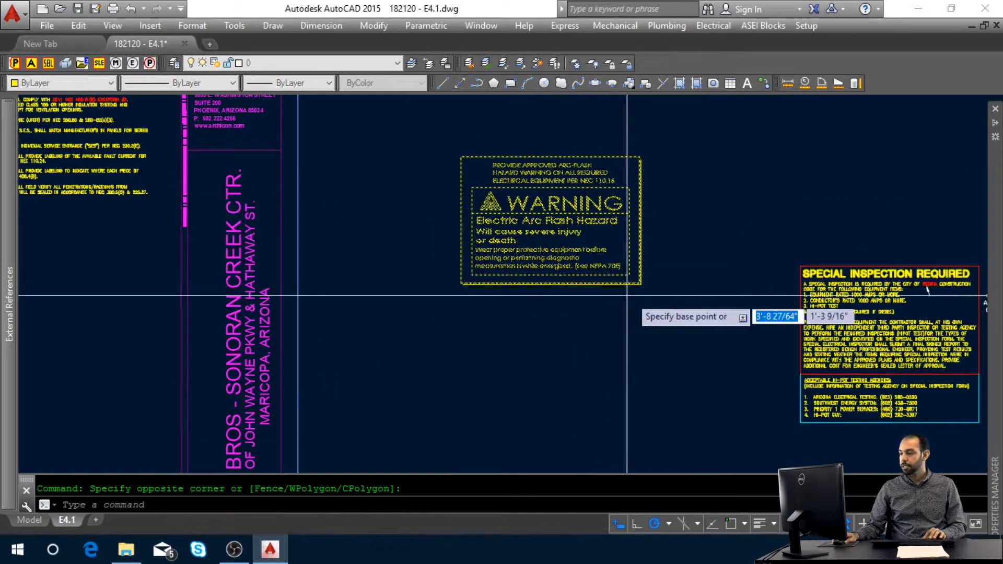
shift+right_click(637, 291)
click(640, 293)
click(640, 284)
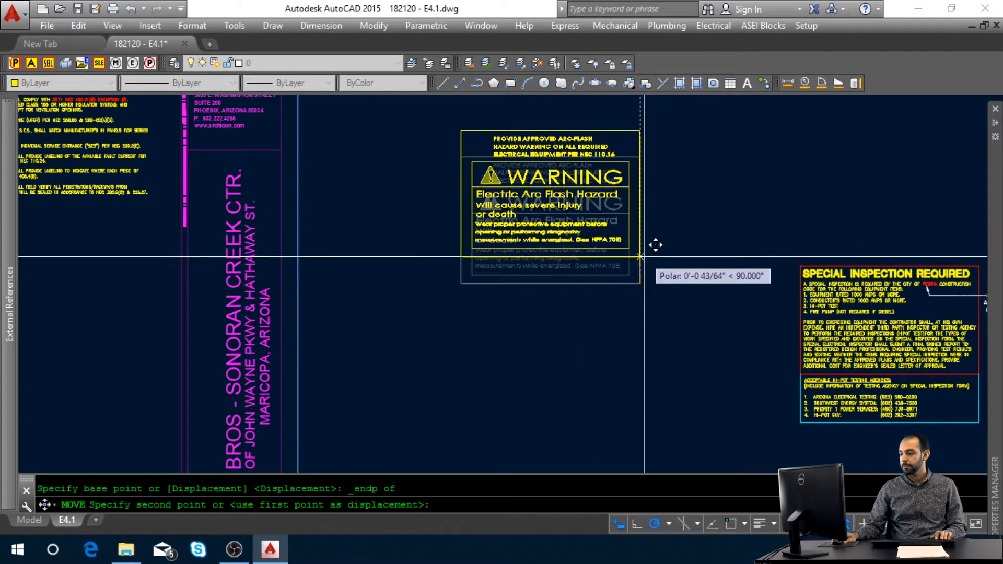
scroll(642, 255, down, 2)
middle_drag(430, 424, 592, 275)
middle_drag(501, 402, 547, 361)
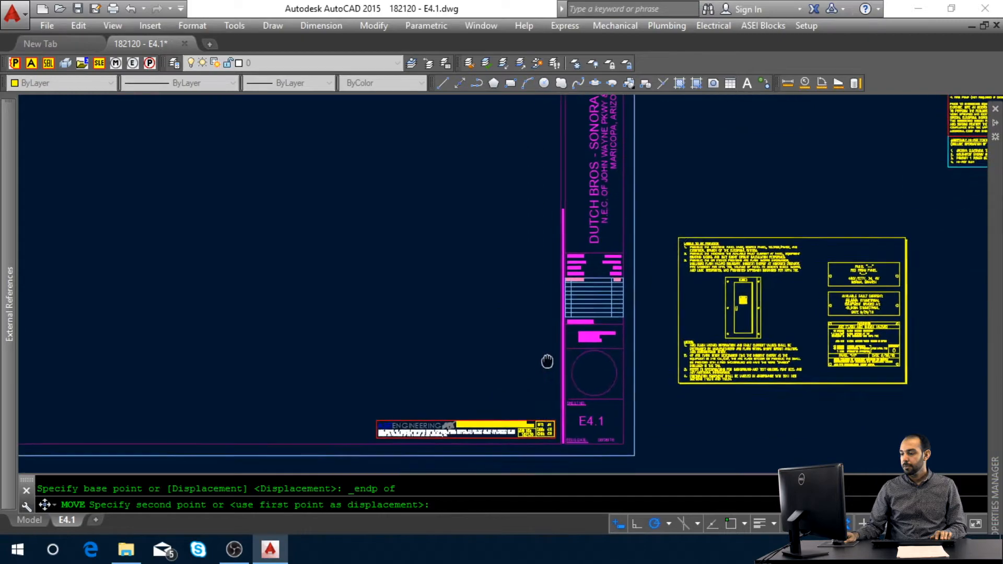
scroll(549, 445, up, 4)
shift+right_click(569, 394)
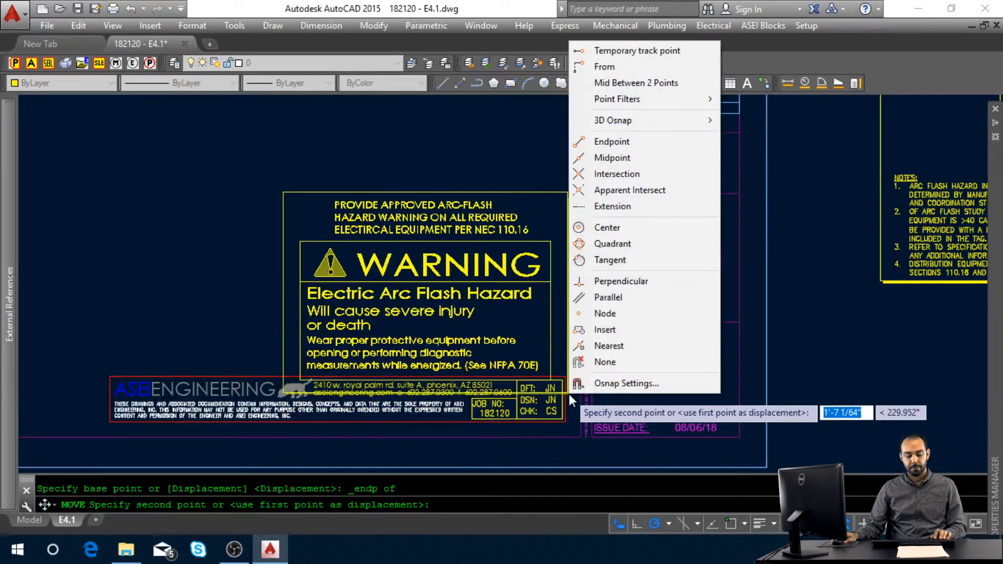
click(600, 92)
click(579, 375)
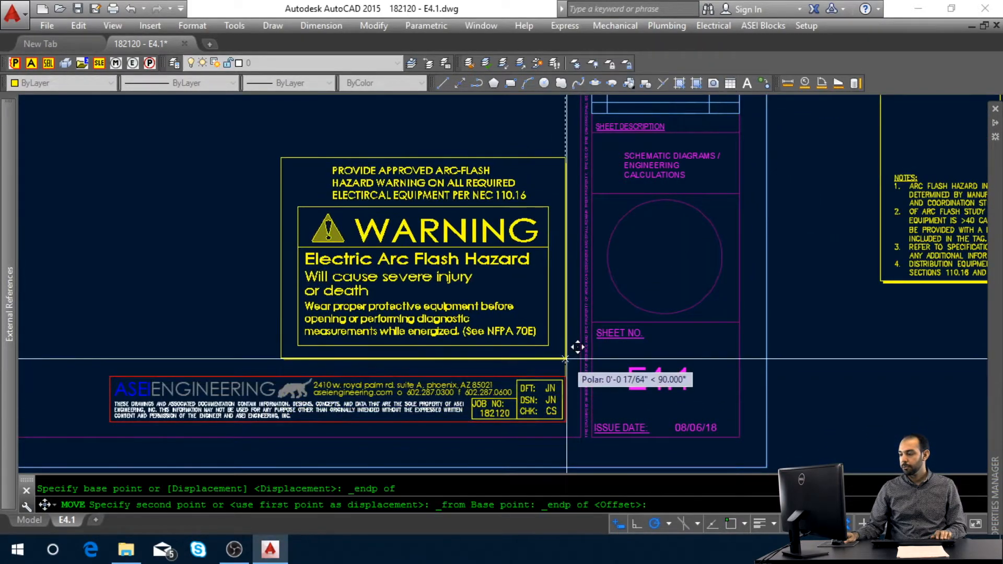
text(.25)
key(Return)
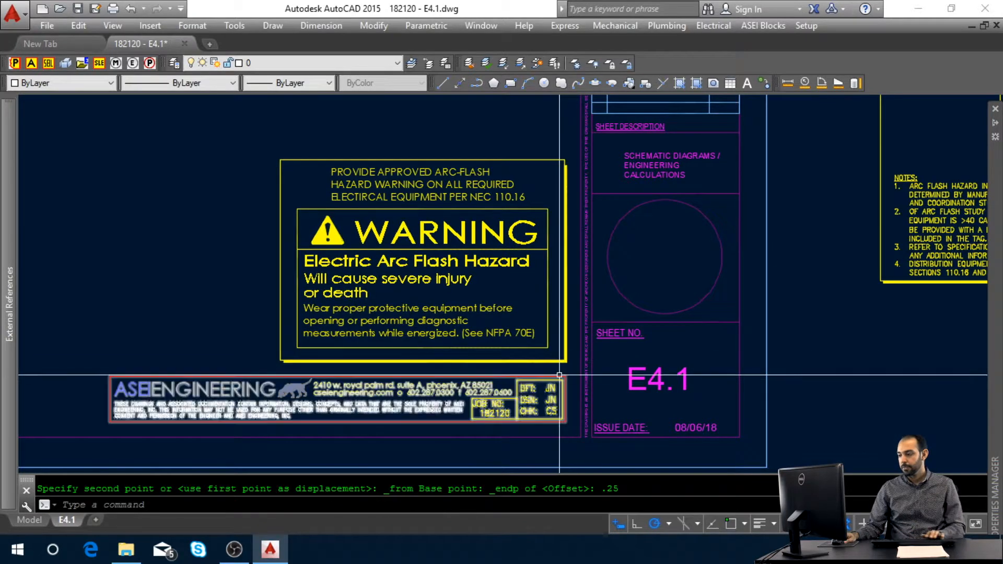
- Move the utility transformer and grounding diagrams from outside the sheet into its upper middle area, left of the Single-Line General Notes
middle_click(527, 396)
middle_click(527, 396)
key(Escape)
middle_drag(916, 348, 637, 372)
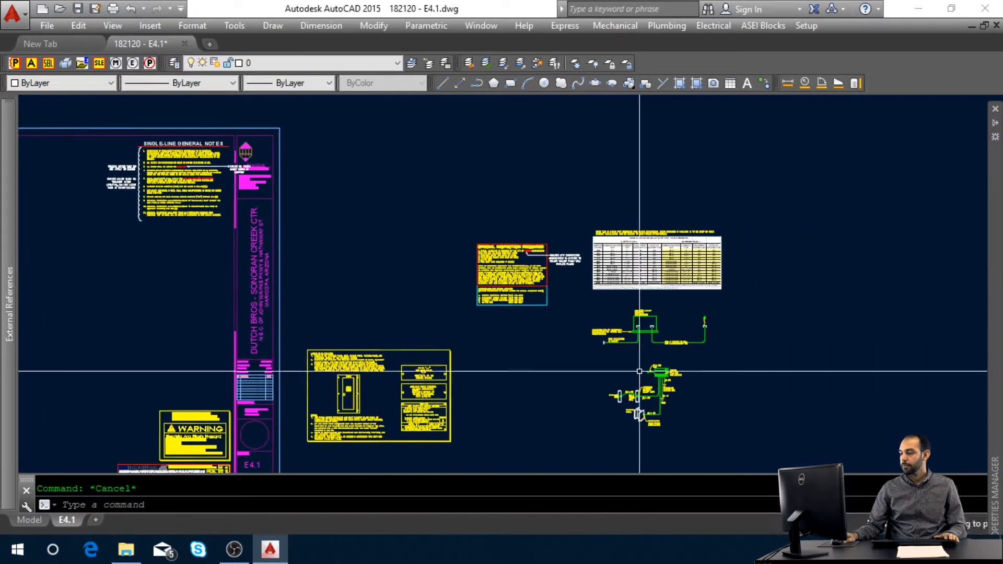
click(742, 448)
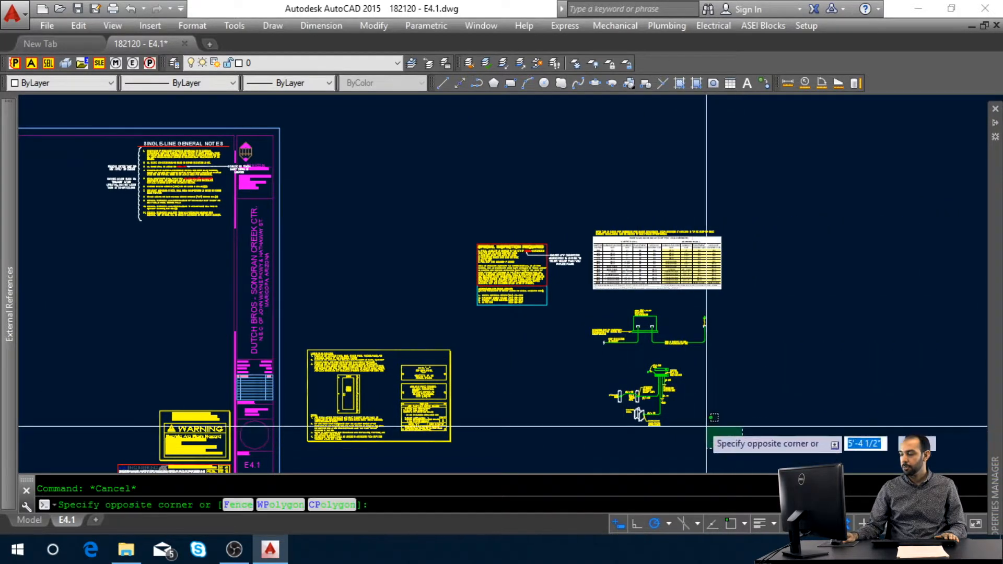
click(576, 305)
text(m)
key(Return)
click(671, 353)
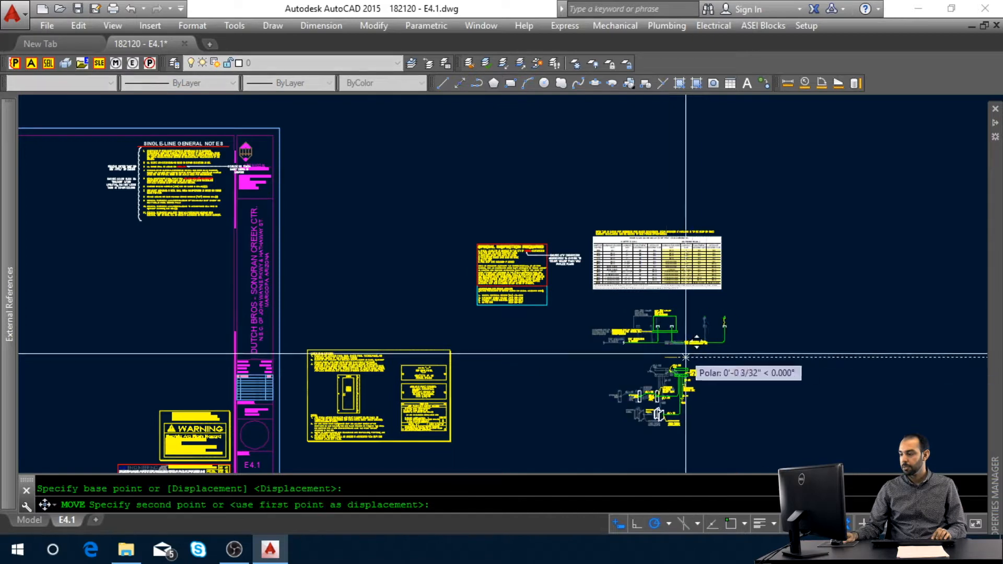
scroll(703, 355, down, 2)
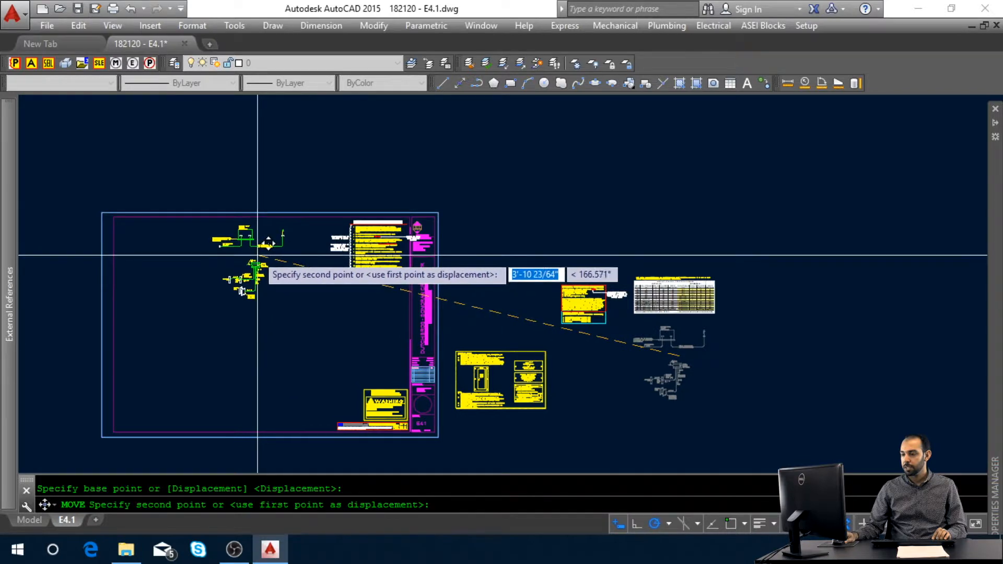
click(257, 255)
- Insert a New Plan Title block just below the grounding diagram
scroll(234, 255, up, 3)
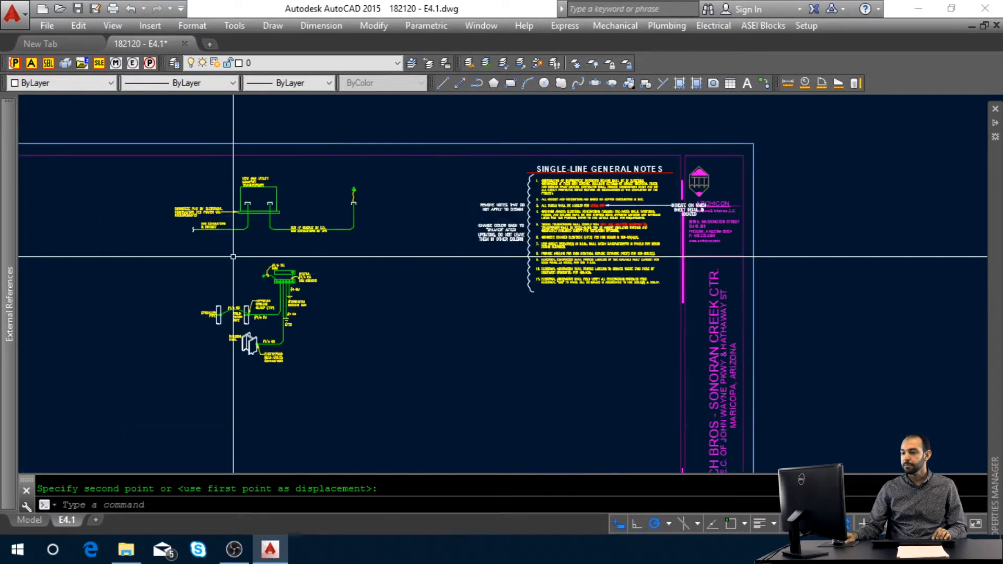
middle_drag(213, 275, 404, 280)
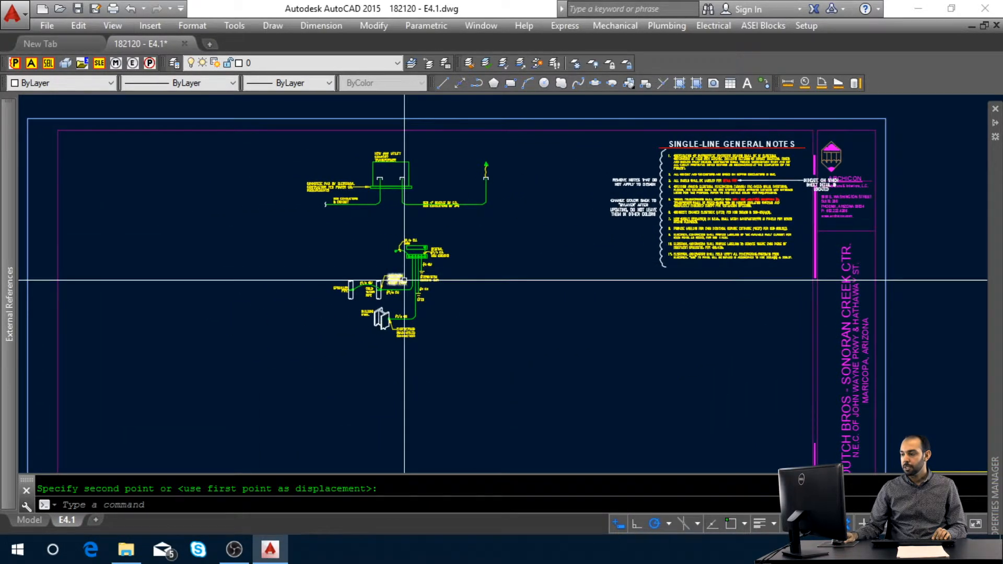
scroll(527, 272, down, 2)
middle_drag(502, 340, 505, 262)
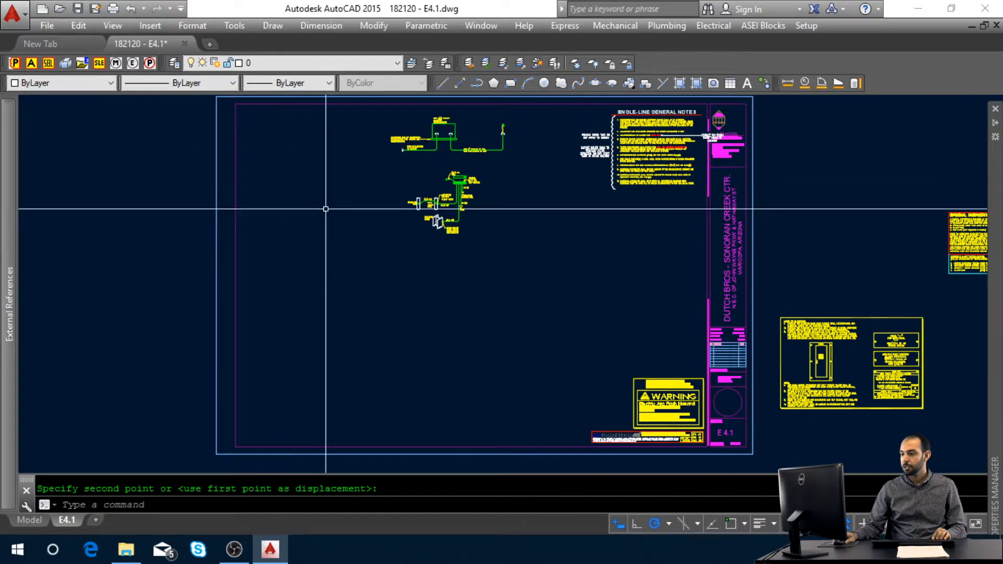
scroll(420, 156, up, 3)
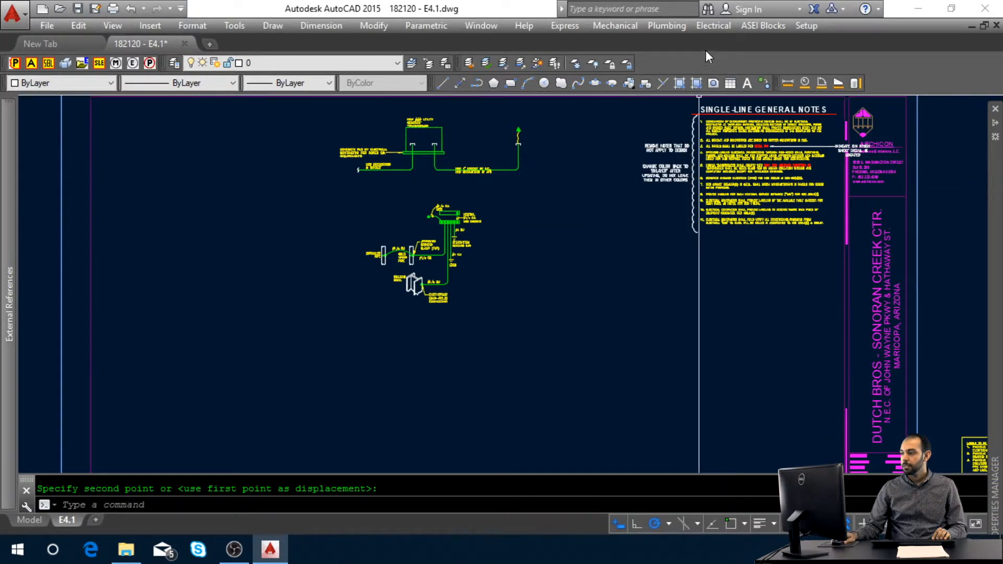
click(753, 31)
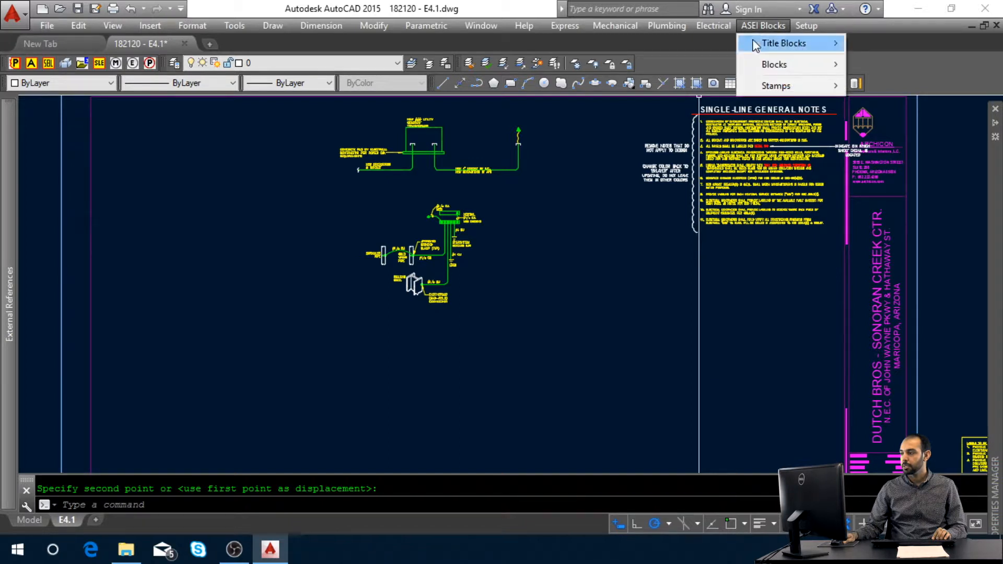
mouse_move(755, 65)
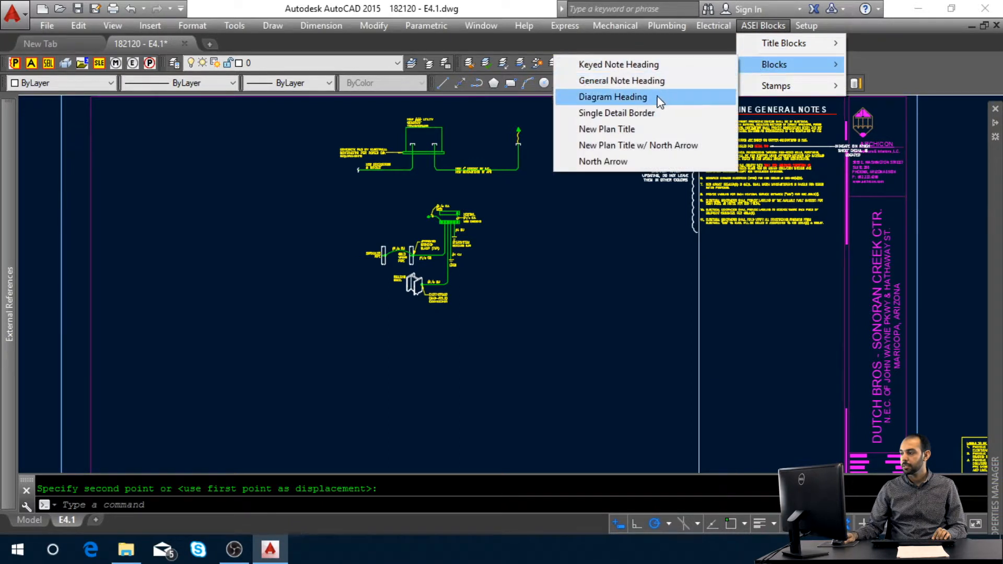
click(641, 131)
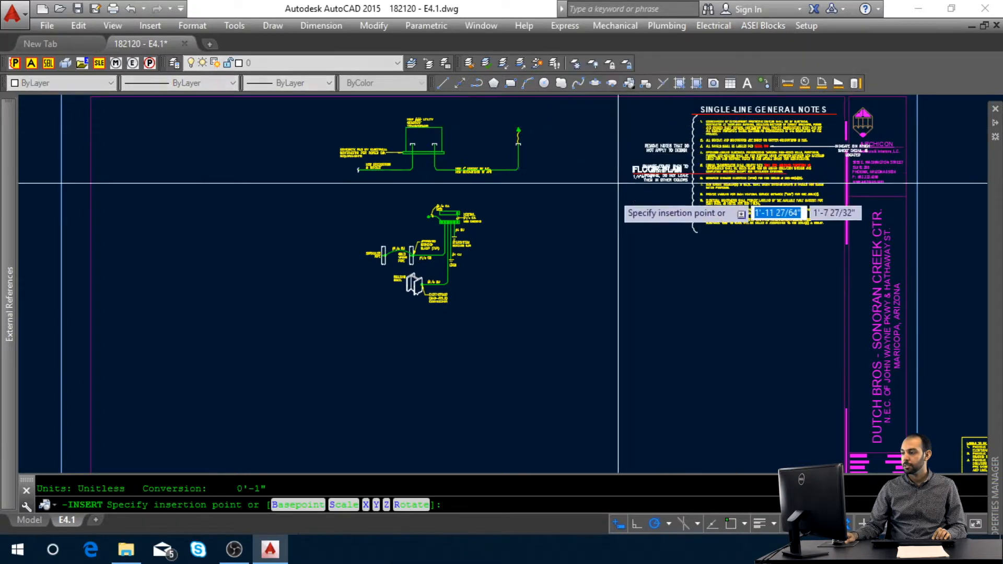
click(333, 326)
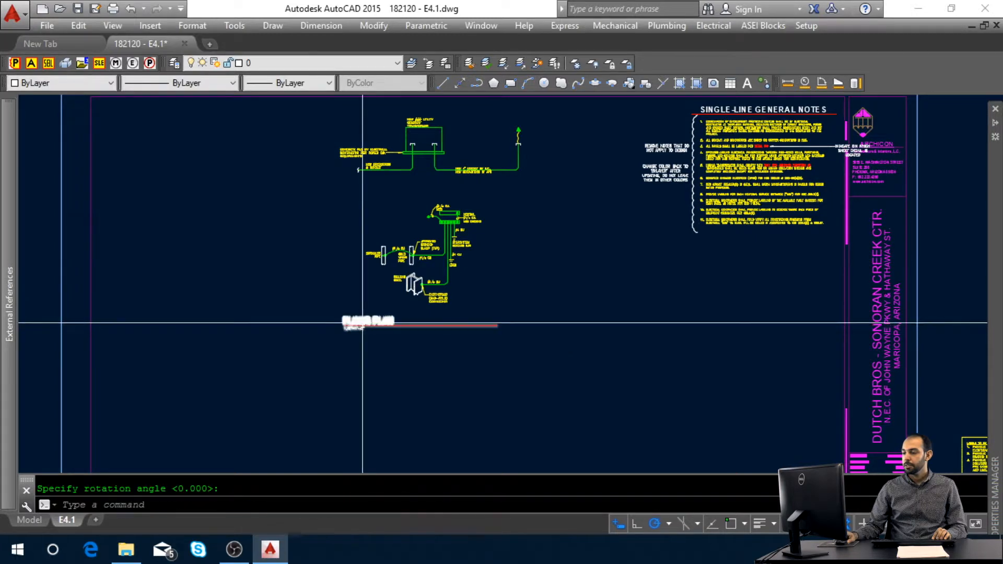
- Set the new plan title to SINGLE-LINE DIAGRAM and its drawing scale to N.T.S
scroll(375, 321, up, 2)
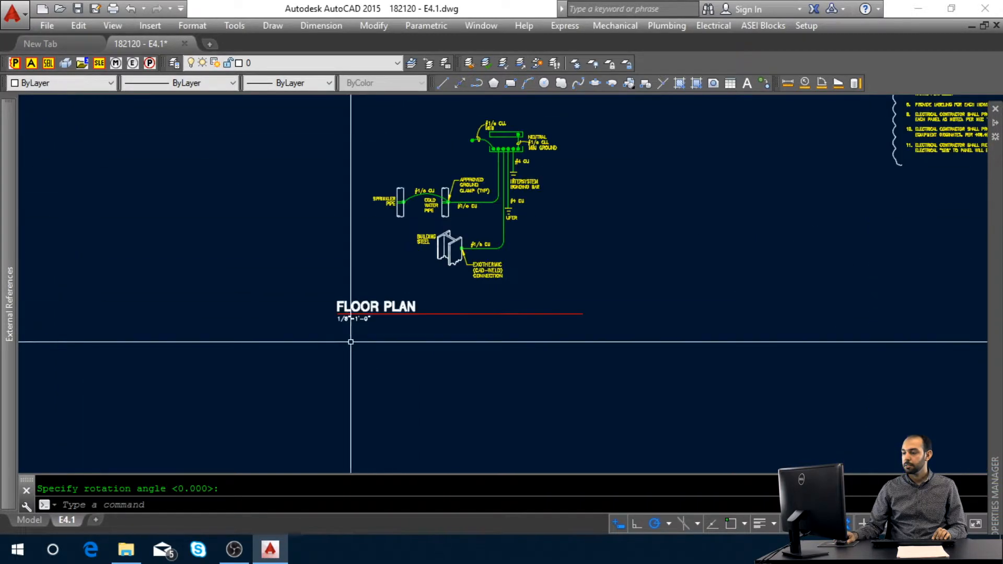
double_click(361, 304)
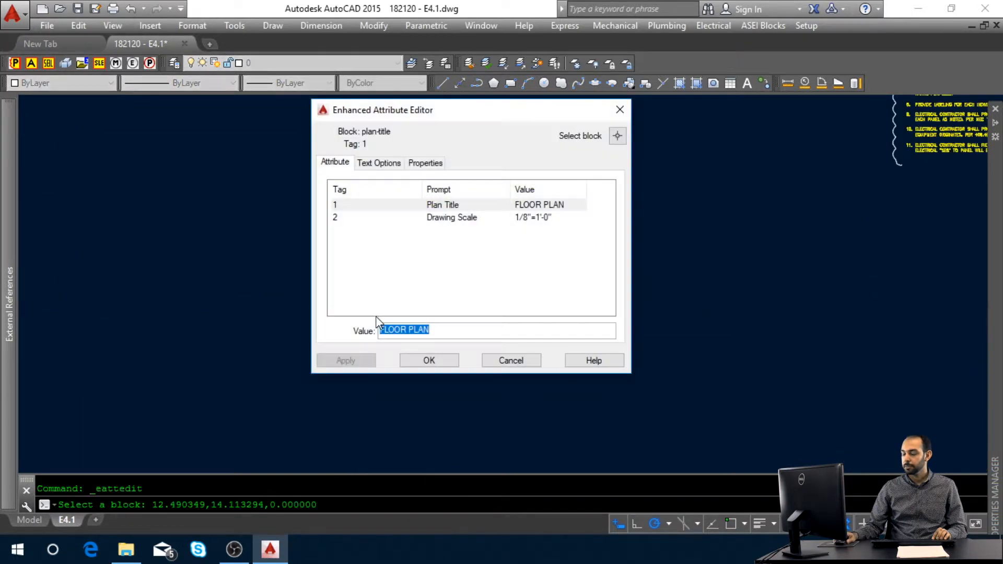
text(SINGLE-LINE DIAGRAM)
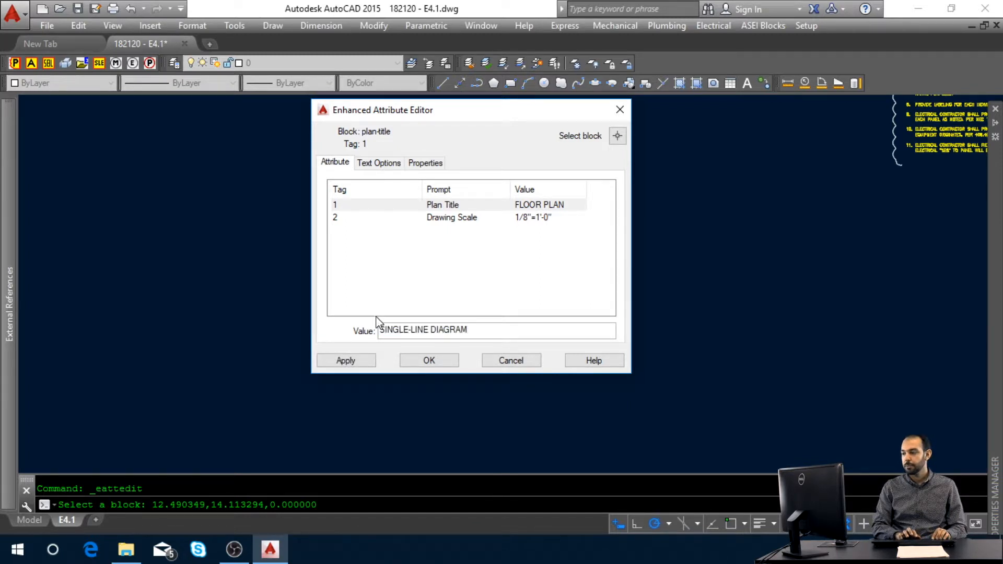
key(Return)
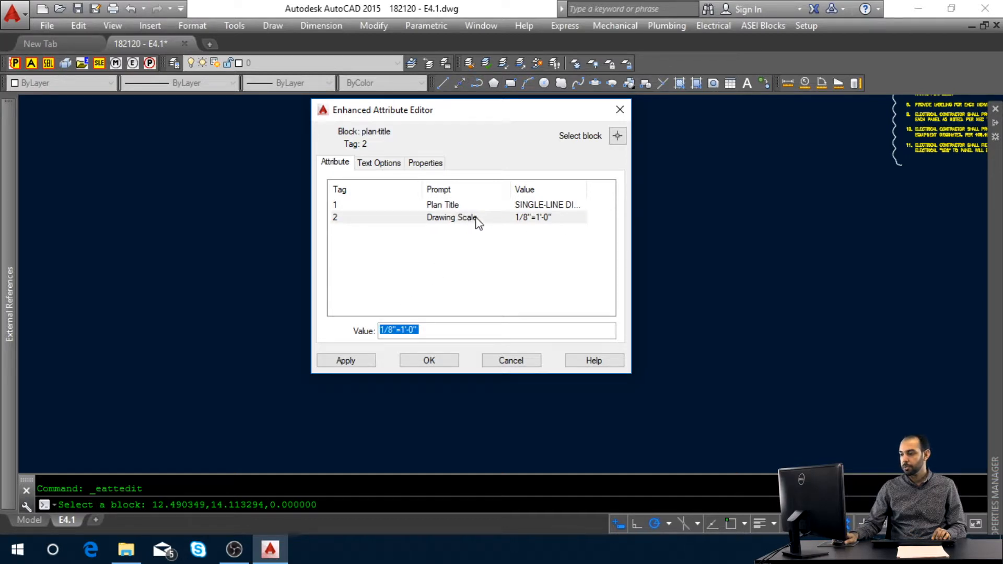
click(440, 360)
- Erase the panel labels detail with its notes from outside the sheet's right edge
text(z)
key(Return)
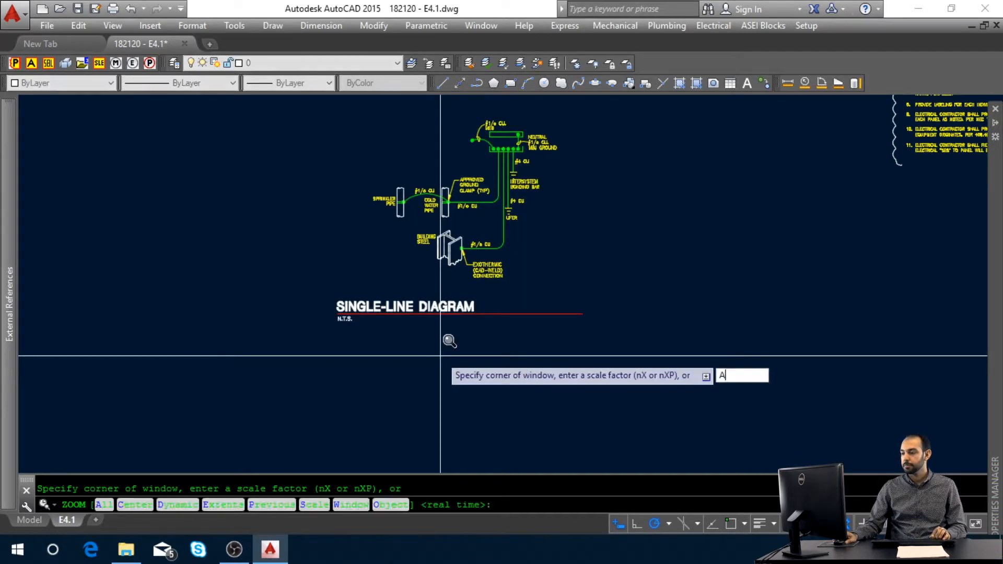
text(a)
key(Return)
middle_drag(768, 424, 665, 421)
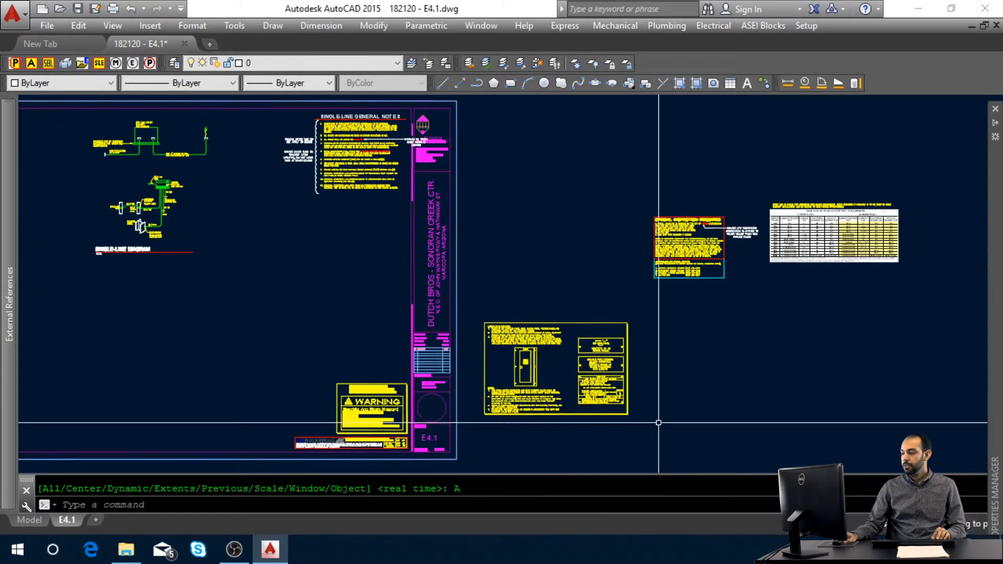
click(486, 307)
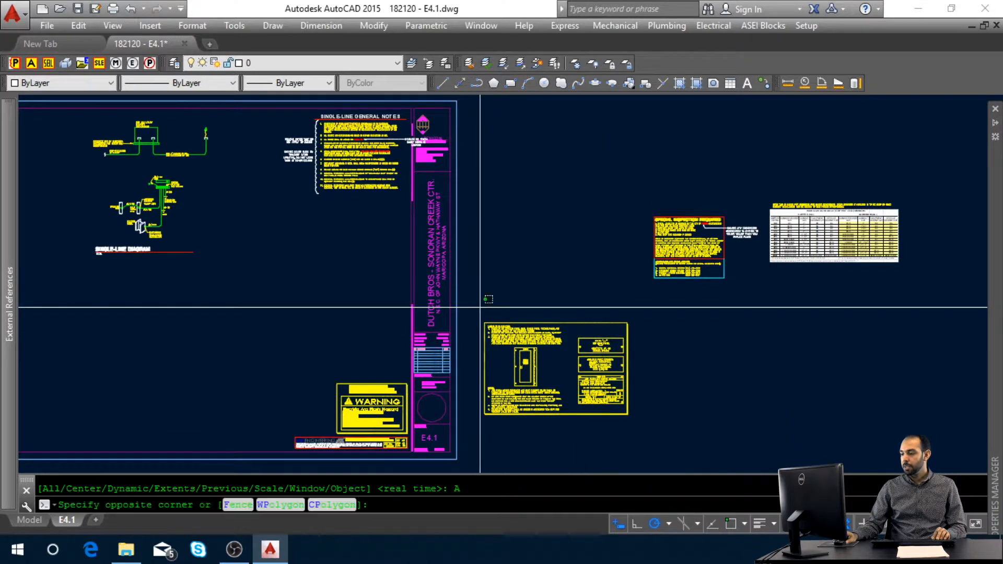
click(639, 423)
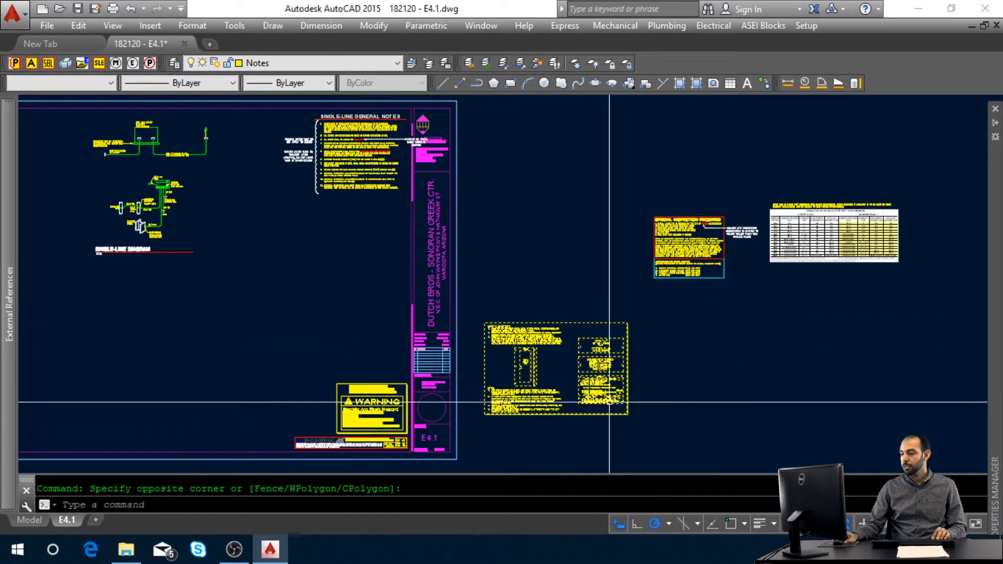
key(Delete)
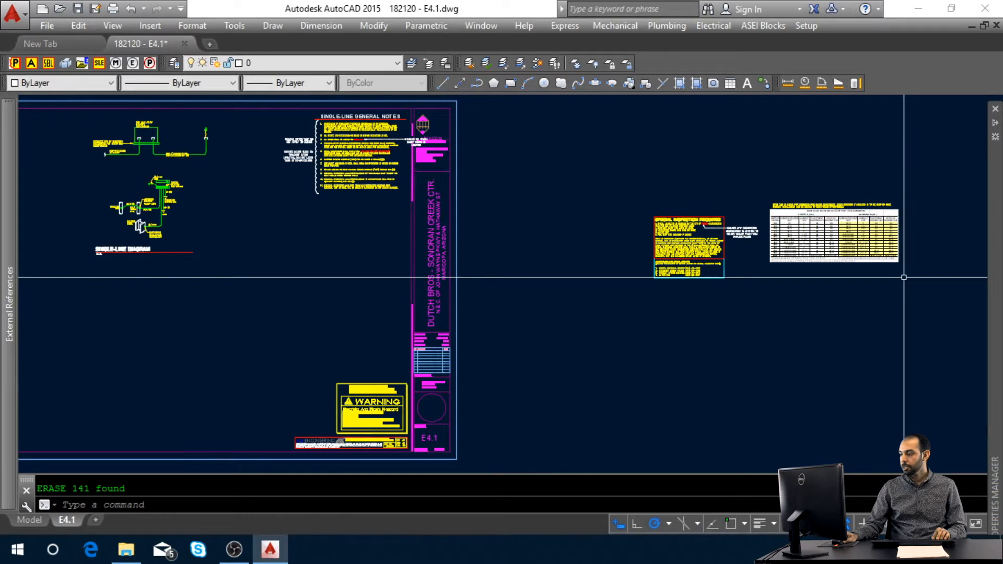
- Erase the copper-to-aluminum Wire Size Schedule and the reference note above it
click(910, 257)
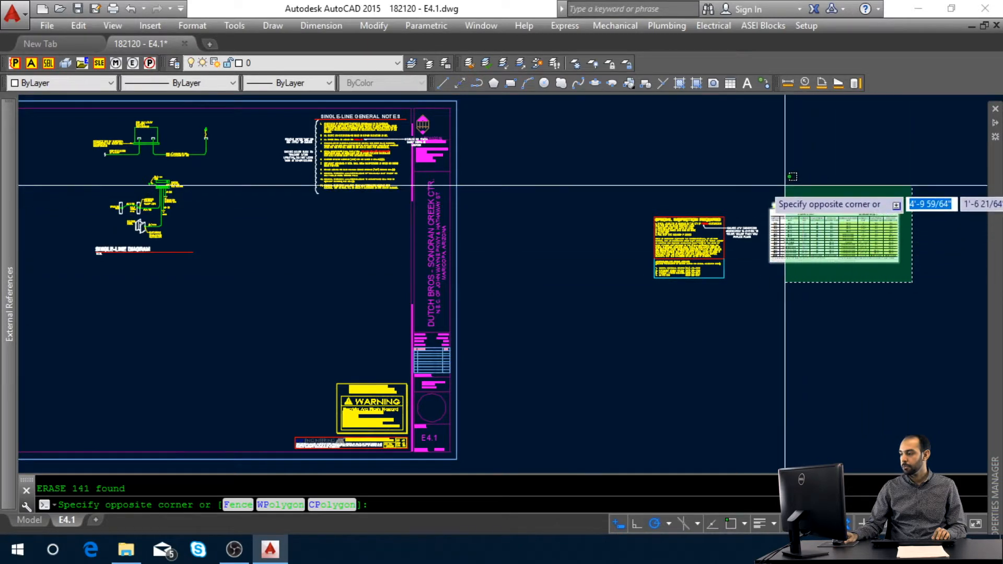
click(772, 201)
scroll(939, 209, up, 4)
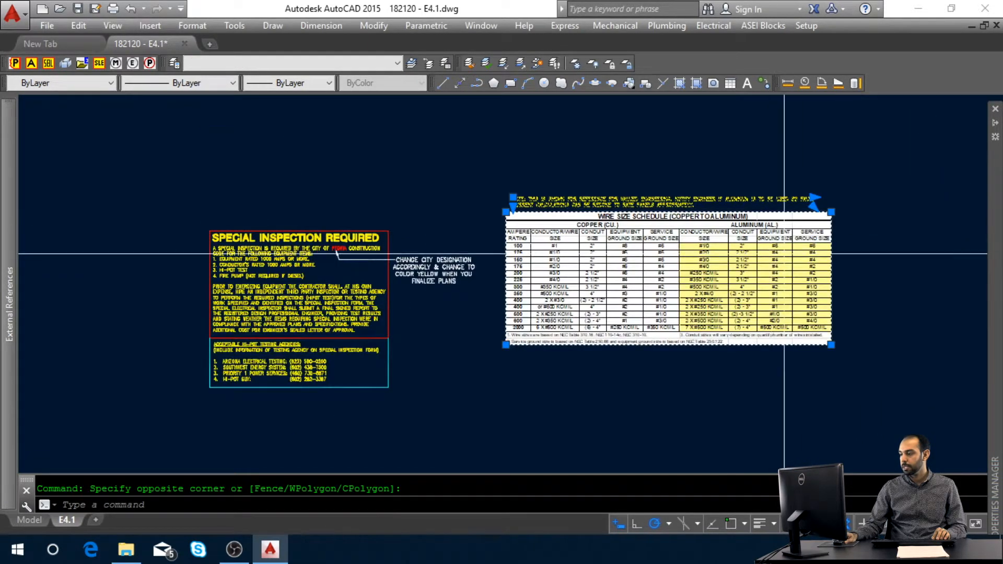
key(Delete)
scroll(626, 235, down, 2)
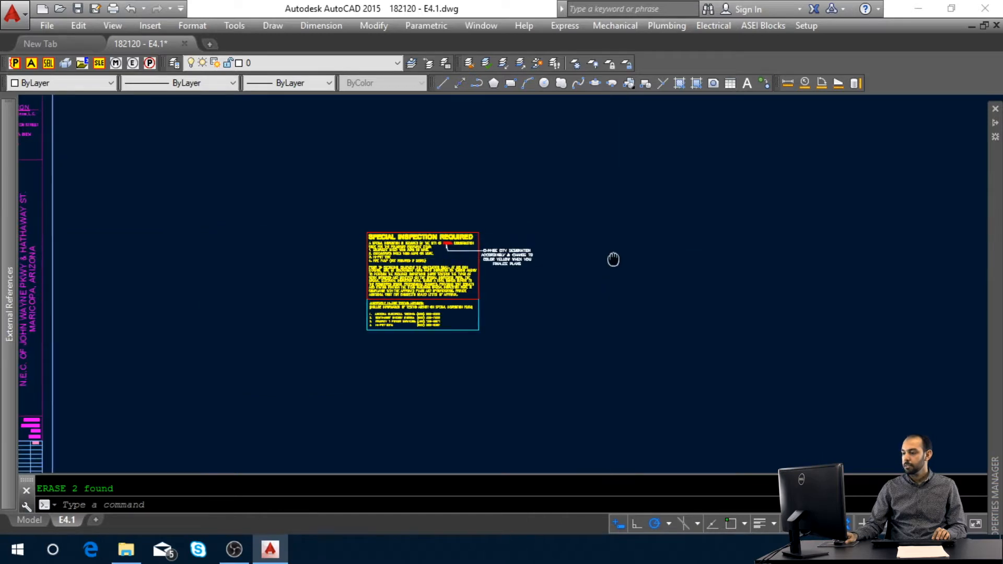
- Move the Special Inspection Required notes with their drafting instruction to just outside the sheet's right edge
scroll(613, 260, up, 3)
click(709, 389)
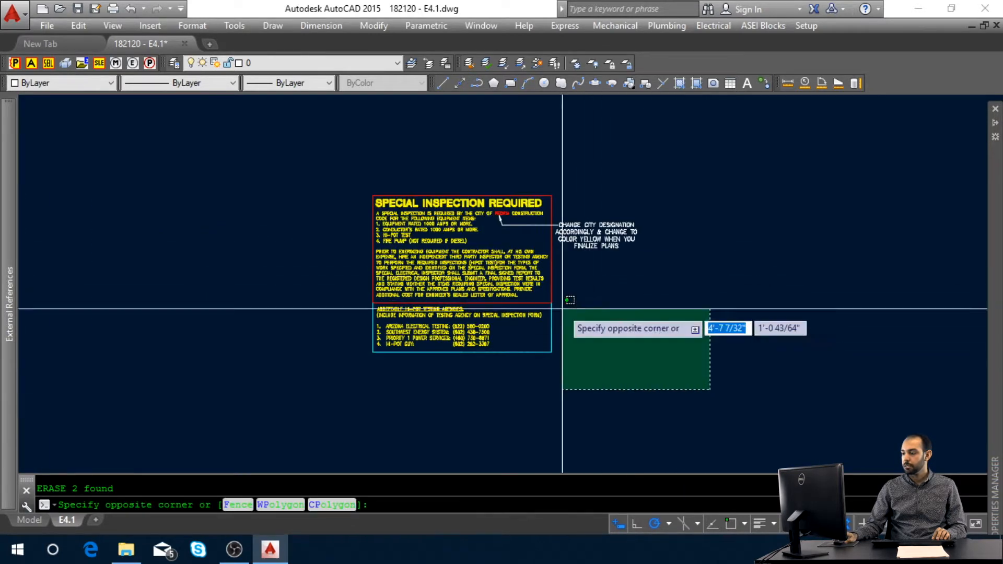
click(340, 162)
text(m)
key(Return)
scroll(614, 243, down, 2)
click(614, 243)
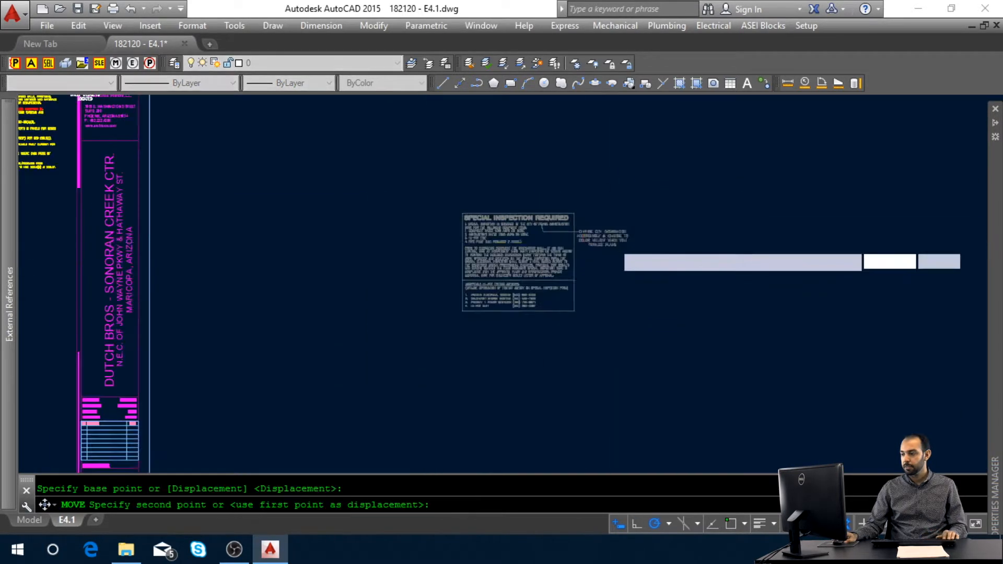
scroll(614, 245, down, 2)
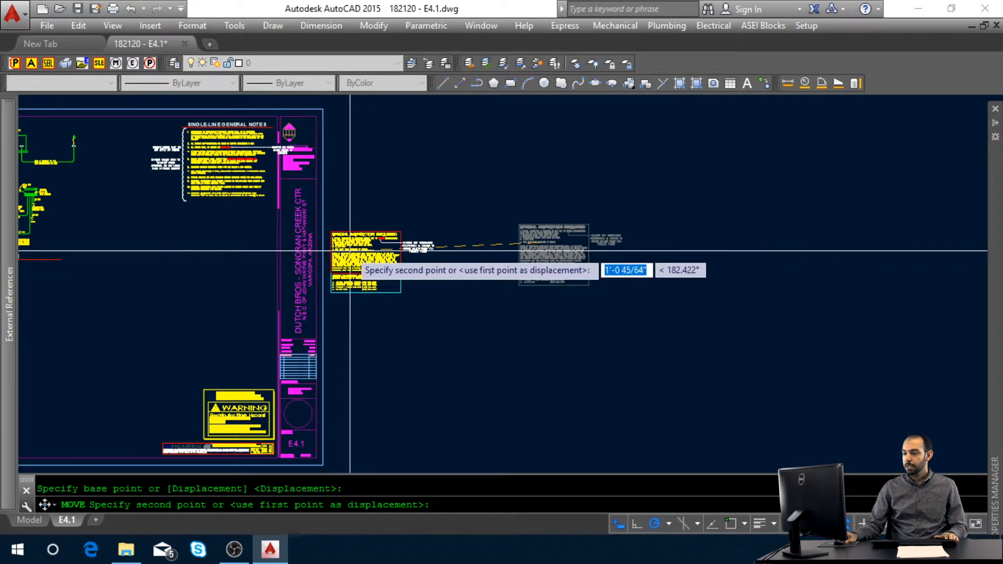
click(350, 251)
key(Escape)
middle_click(593, 284)
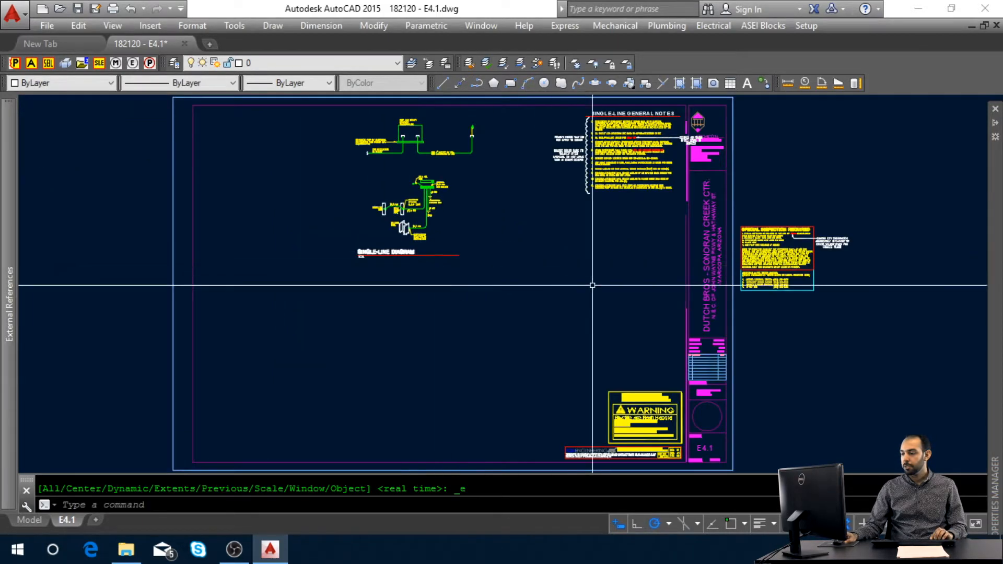
scroll(738, 268, up, 5)
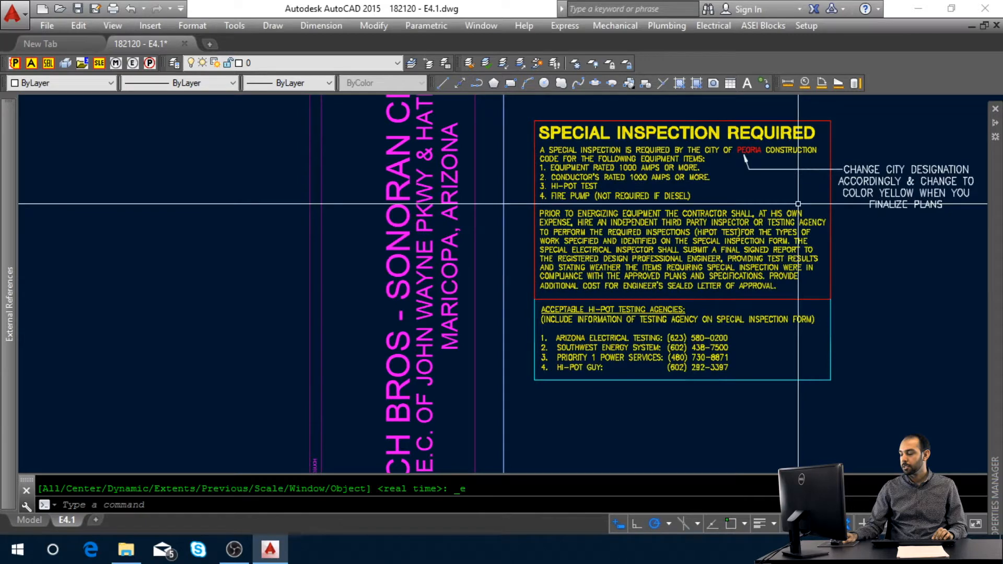
middle_drag(796, 204, 737, 248)
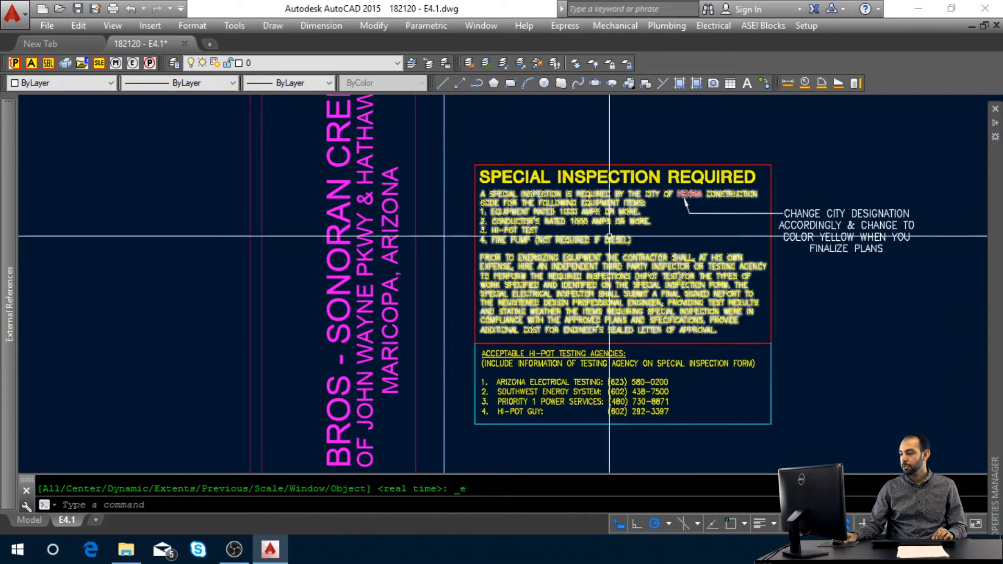
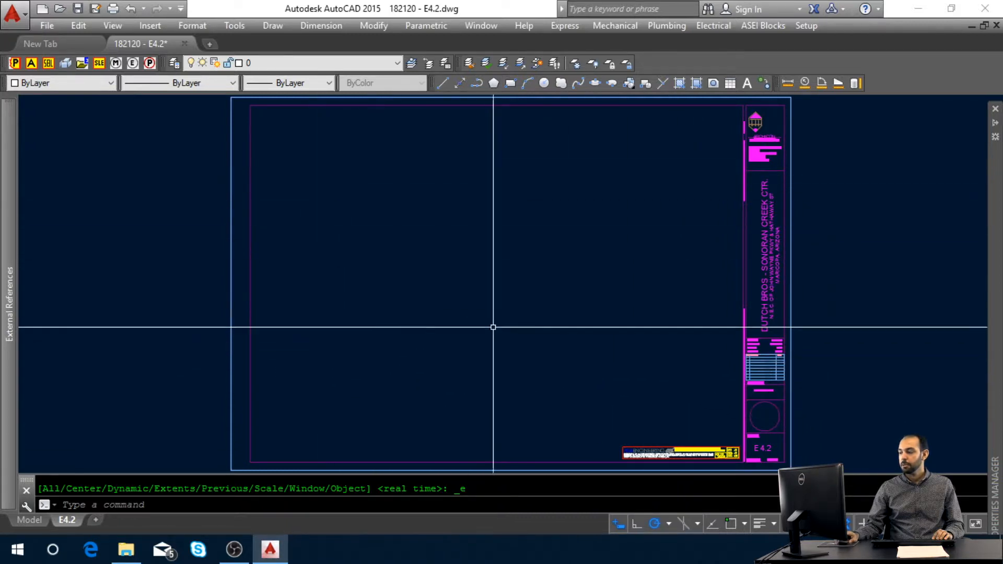
- Insert the electrical Single Line Notes block outside the right edge of sheet E4.2
click(708, 28)
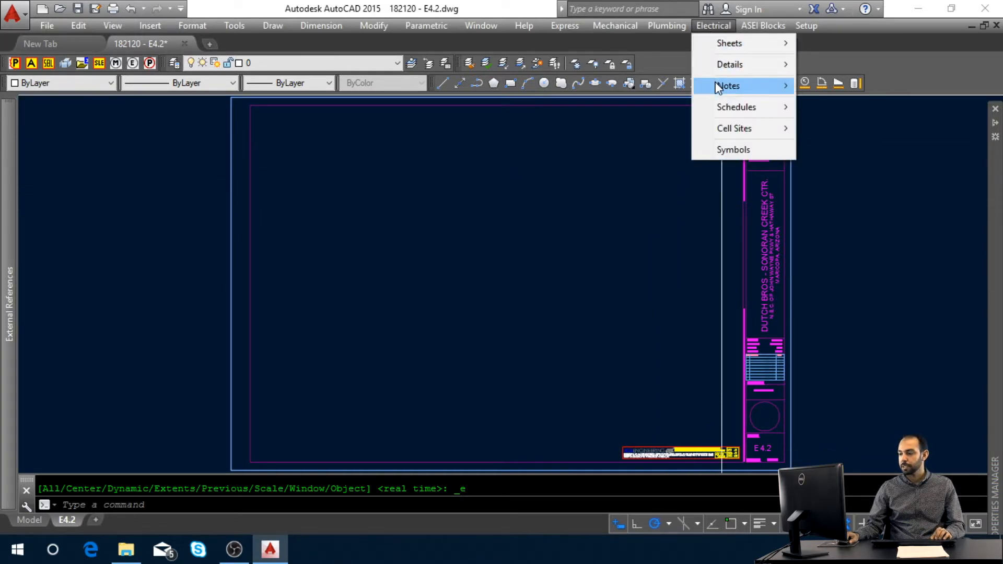
mouse_move(744, 88)
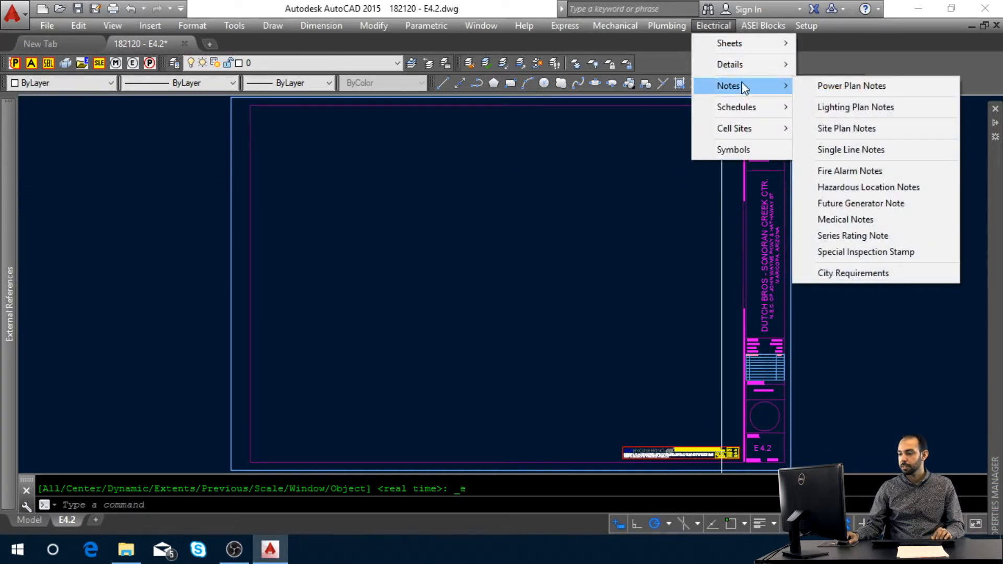
click(826, 150)
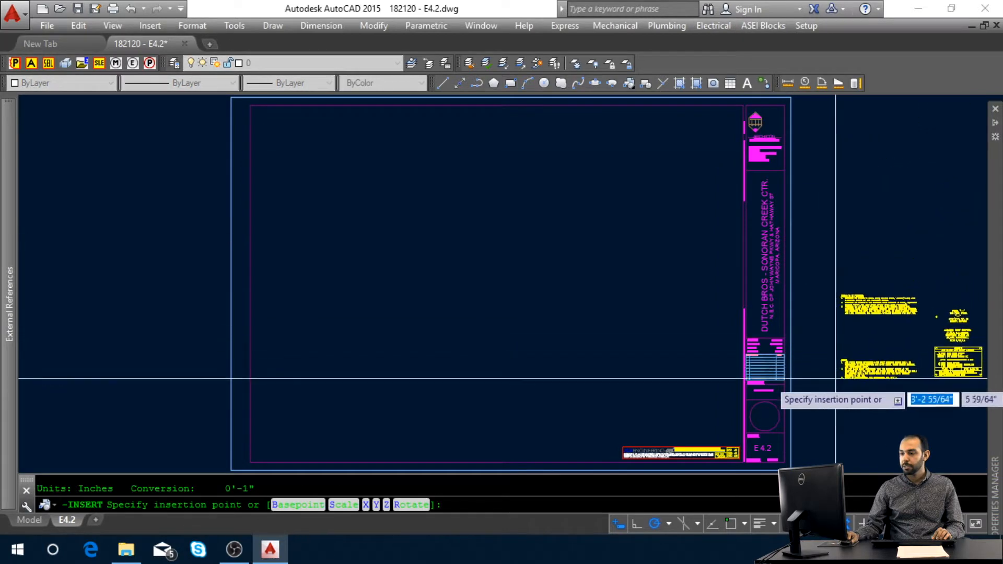
click(871, 335)
- Burst the inserted Single Line Notes block into separate objects
middle_drag(841, 339, 339, 349)
click(528, 333)
click(519, 231)
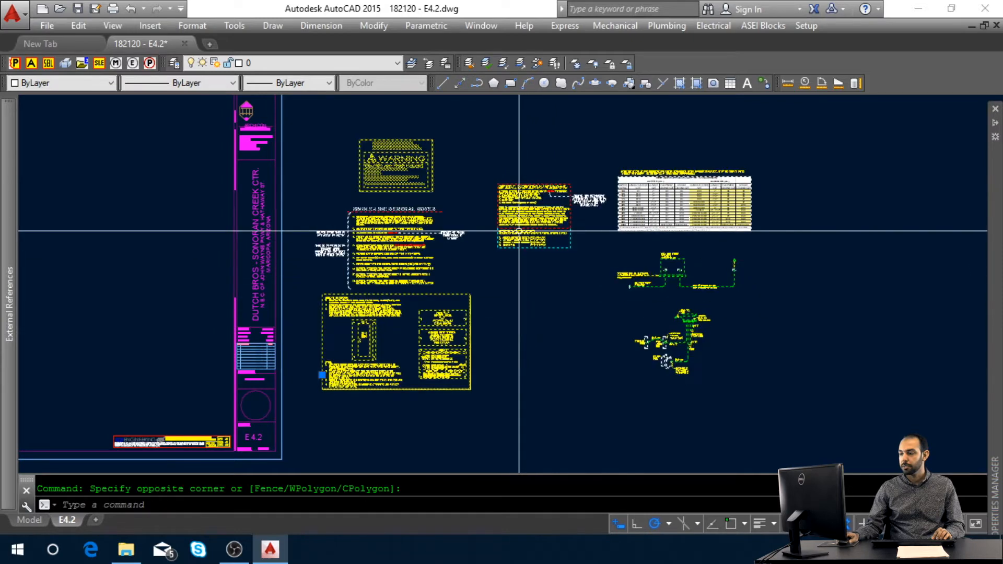
text(BU)
key(Return)
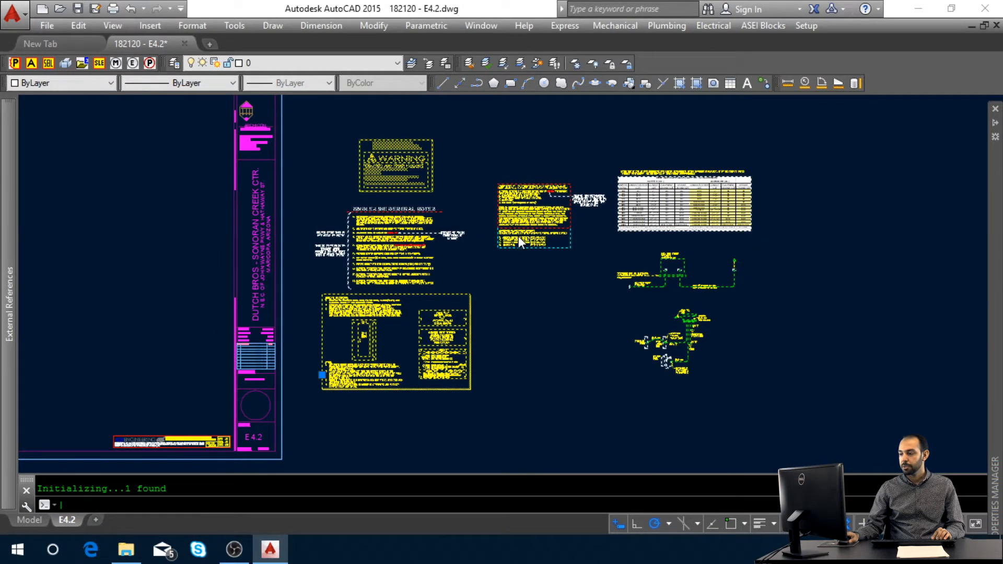
- Move the panel labels detail with its border and notes from outside the sheet into its lower middle area
scroll(371, 400, up, 3)
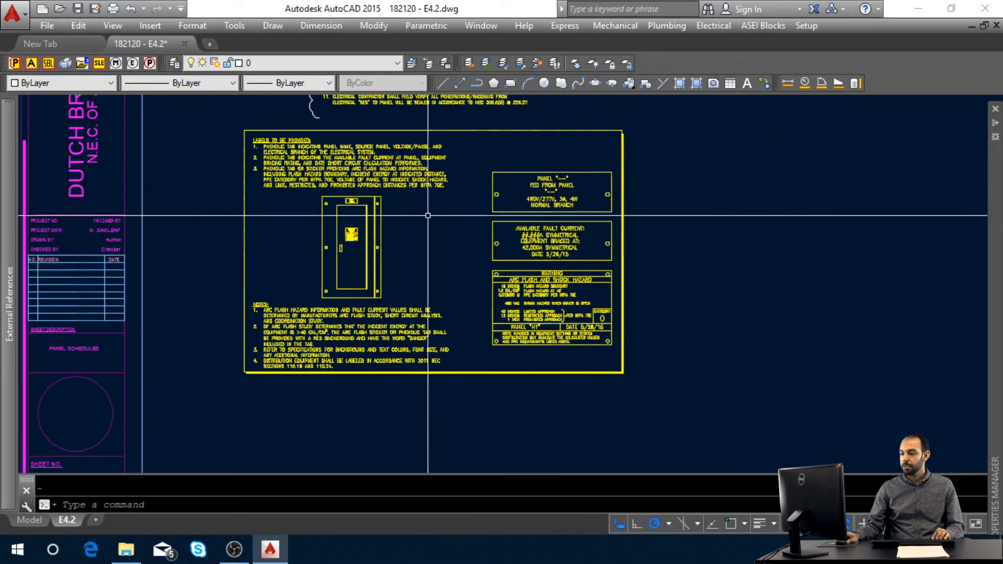
scroll(429, 213, up, 2)
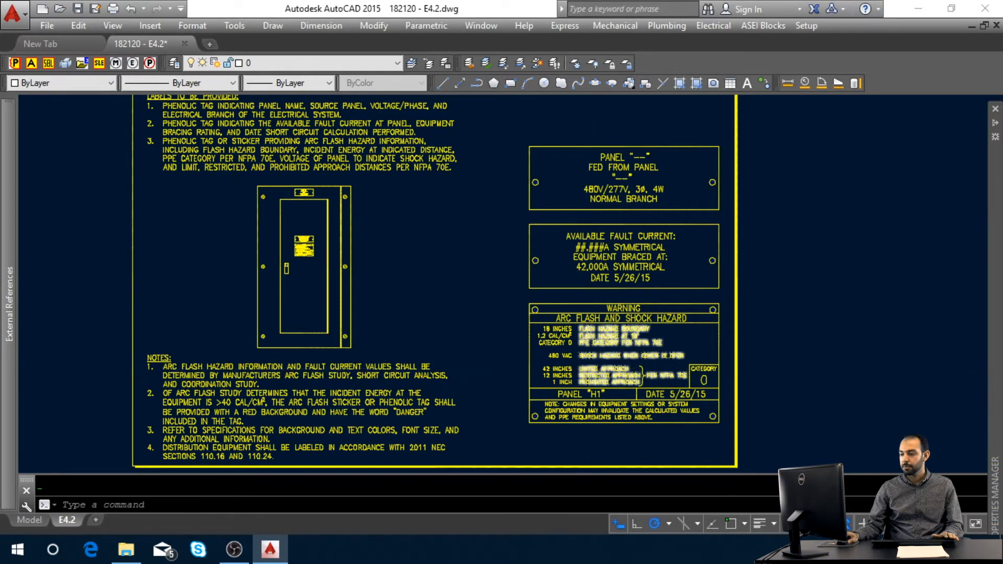
scroll(627, 347, down, 2)
click(712, 446)
click(276, 176)
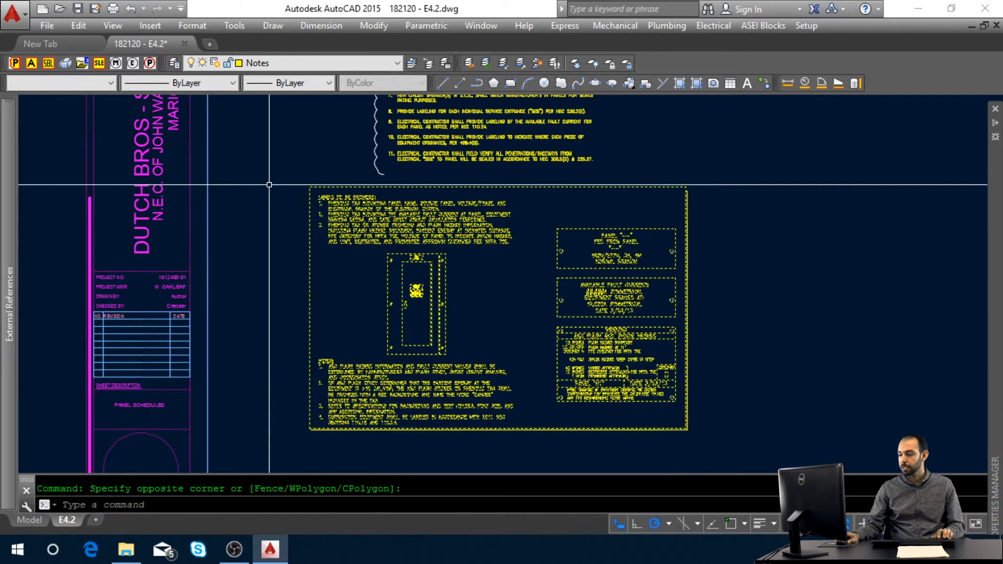
text(m)
key(Return)
click(462, 288)
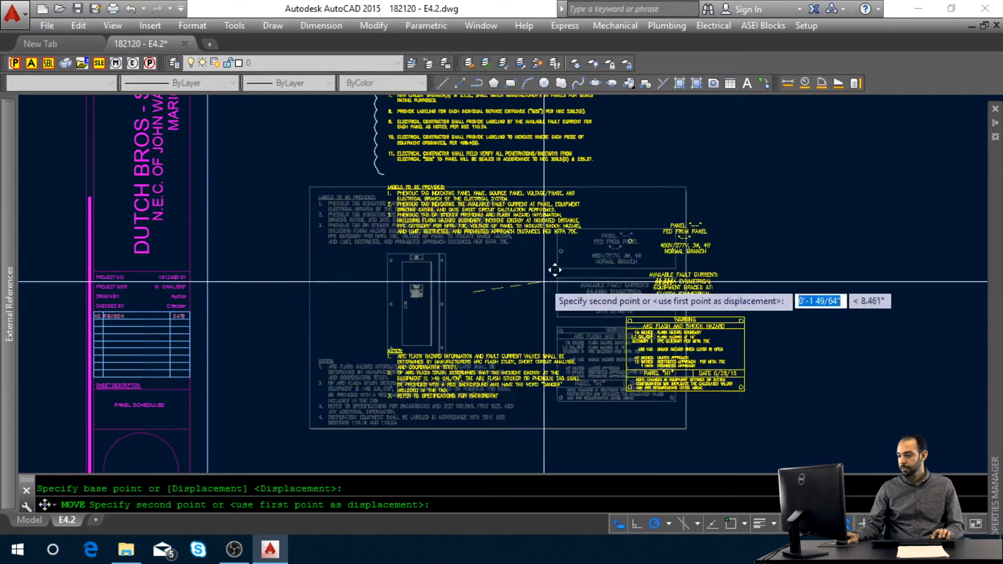
scroll(542, 276, down, 3)
middle_drag(302, 293, 646, 351)
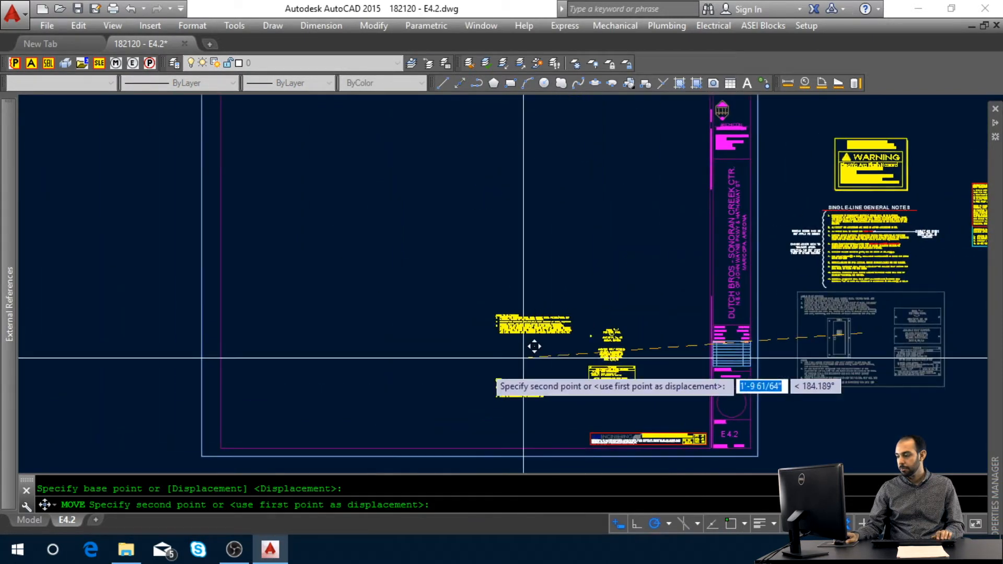
click(378, 361)
key(Escape)
- Move the labels detail to the sheet's lower-left area, its lower-right corner horizontally in line with the ASEI Engineering block's upper-left corner, using Ortho
scroll(350, 414, up, 2)
click(581, 434)
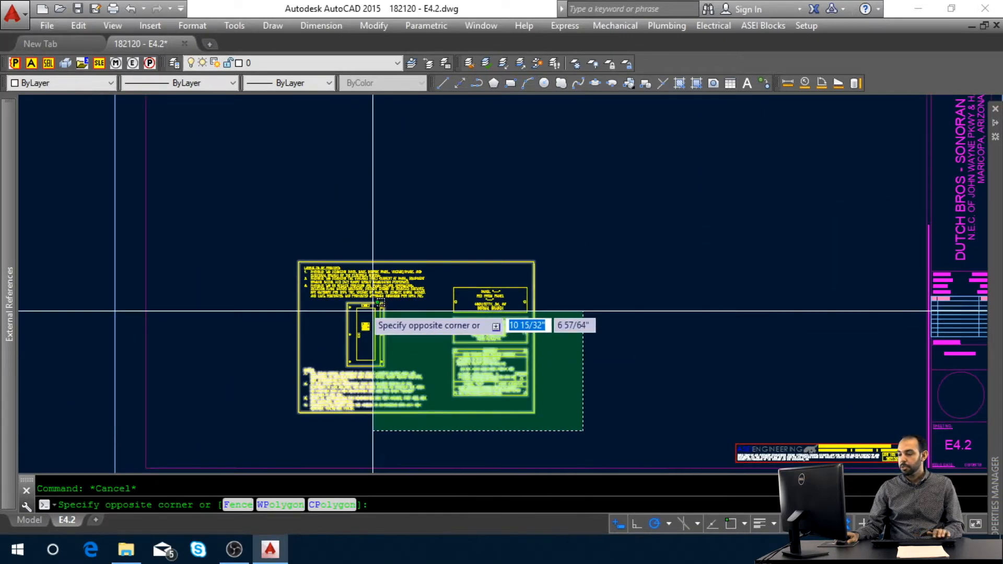
click(286, 246)
text(m)
key(Return)
shift+right_click(614, 460)
click(647, 206)
click(537, 410)
shift+right_click(569, 418)
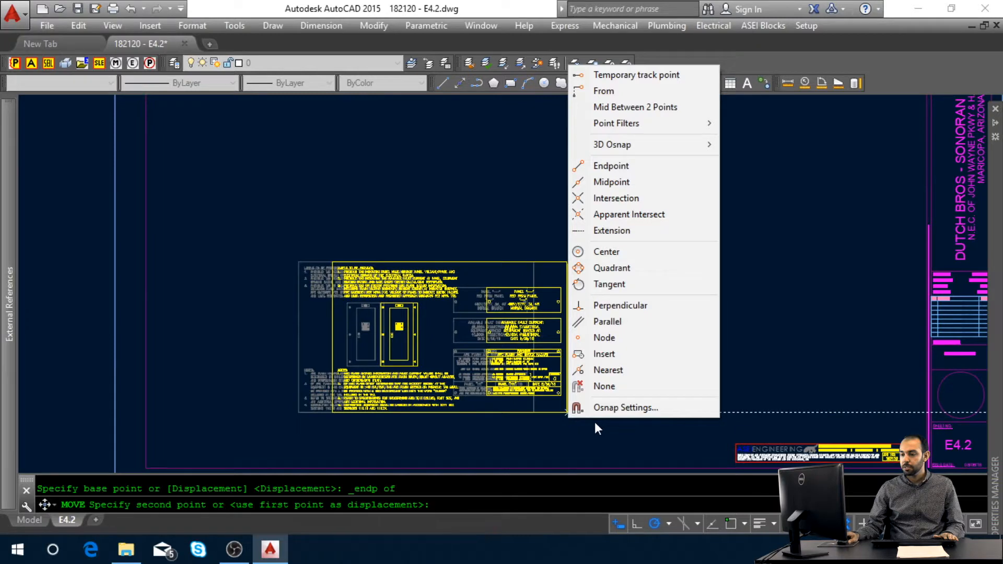
click(603, 91)
shift+right_click(666, 428)
click(710, 178)
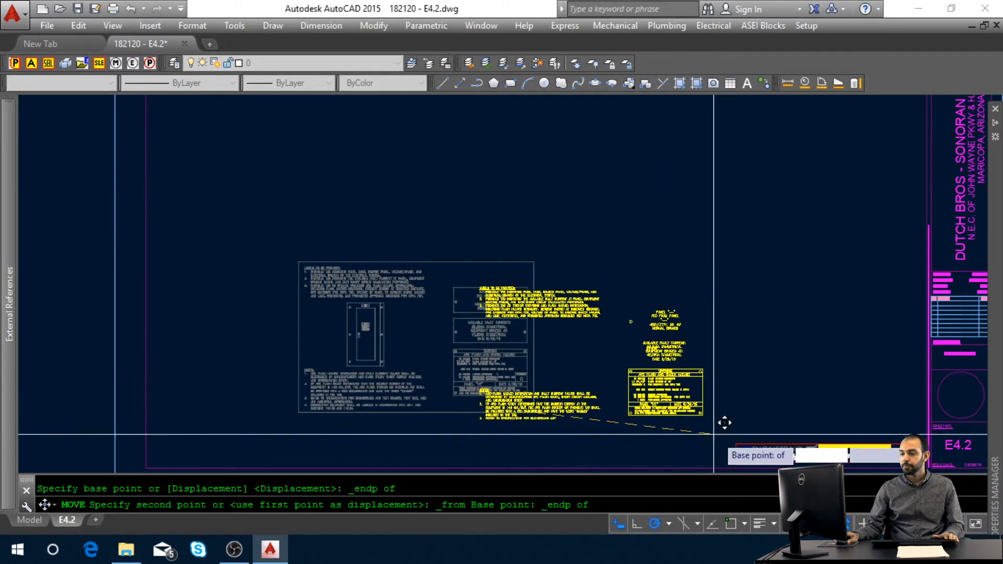
click(737, 427)
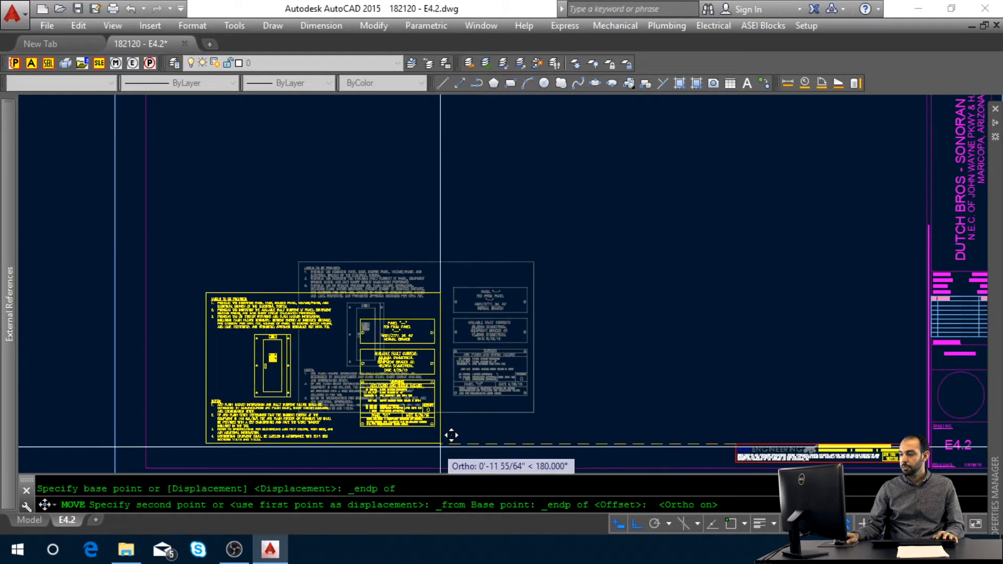
key(F8)
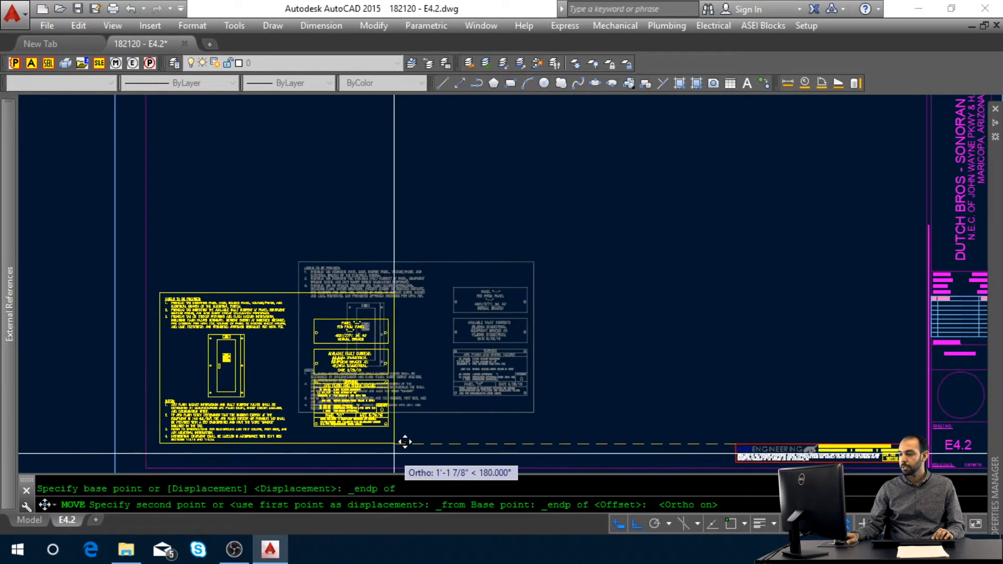
click(403, 453)
key(Escape)
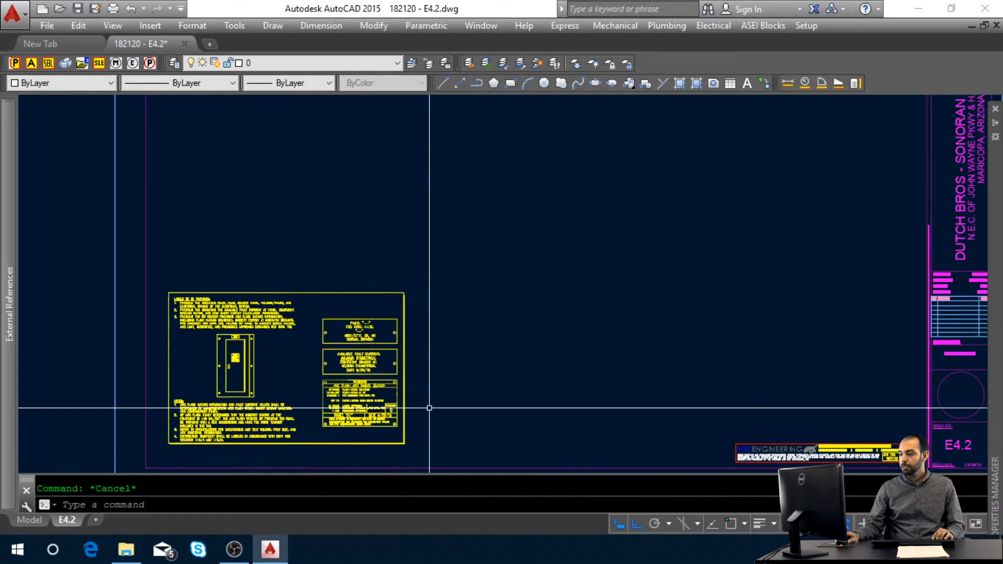
- Erase all the leftover warning label, notes, tables and diagrams outside the right edge of sheet E4.2
middle_click(429, 407)
scroll(677, 365, up, 3)
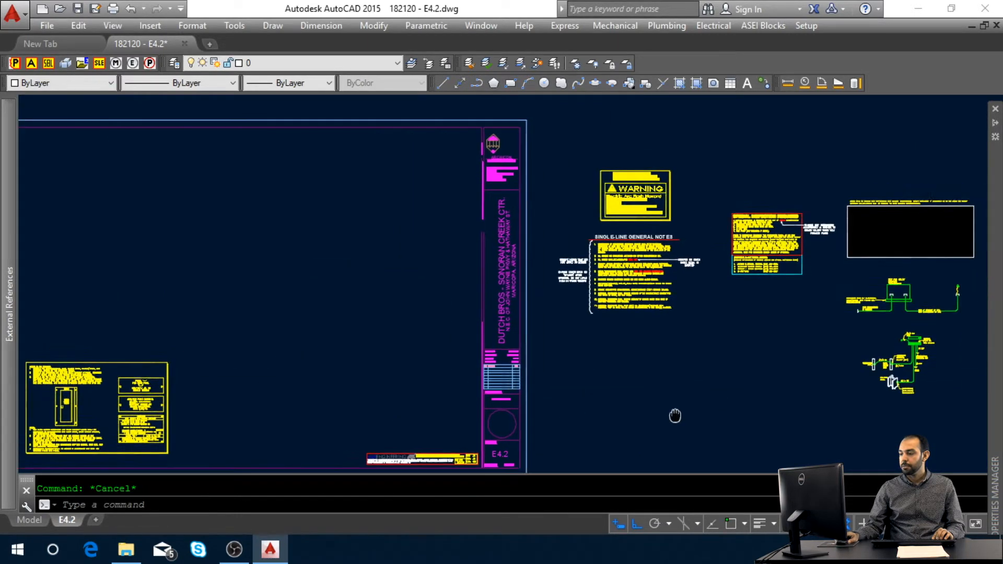
click(895, 449)
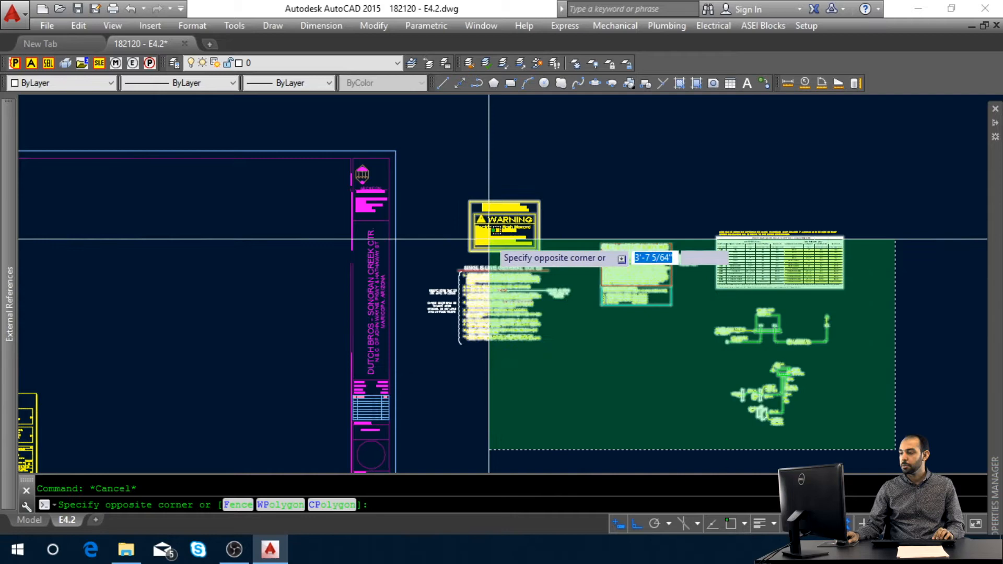
click(429, 174)
key(Delete)
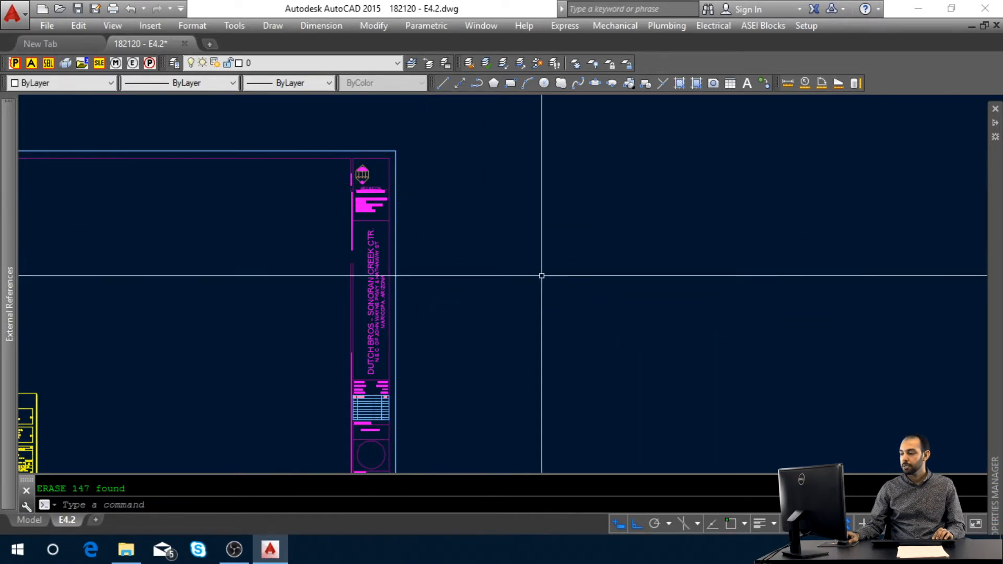
middle_click(541, 275)
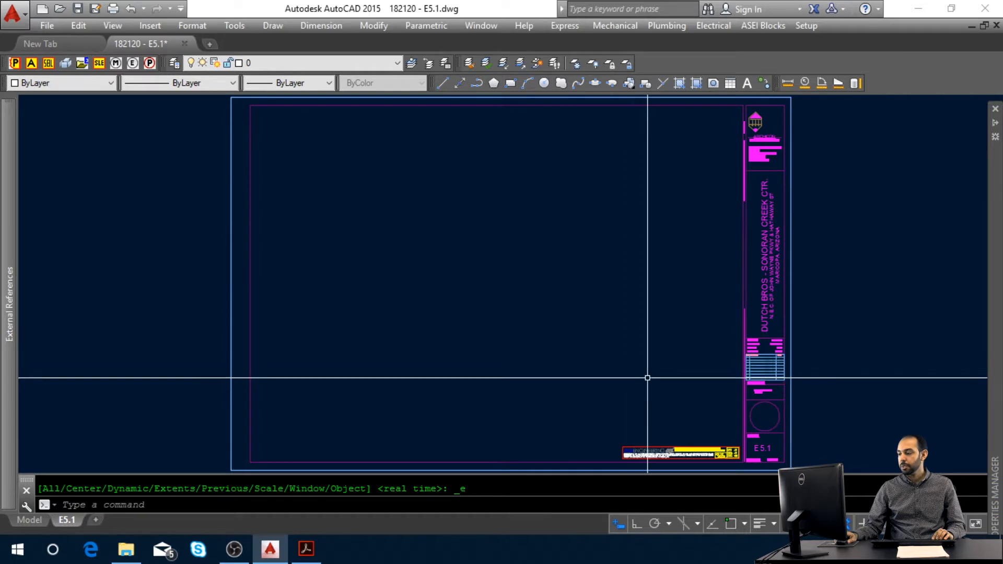
- Check the sheet description in the title block of sheet E5.1
scroll(772, 414, up, 6)
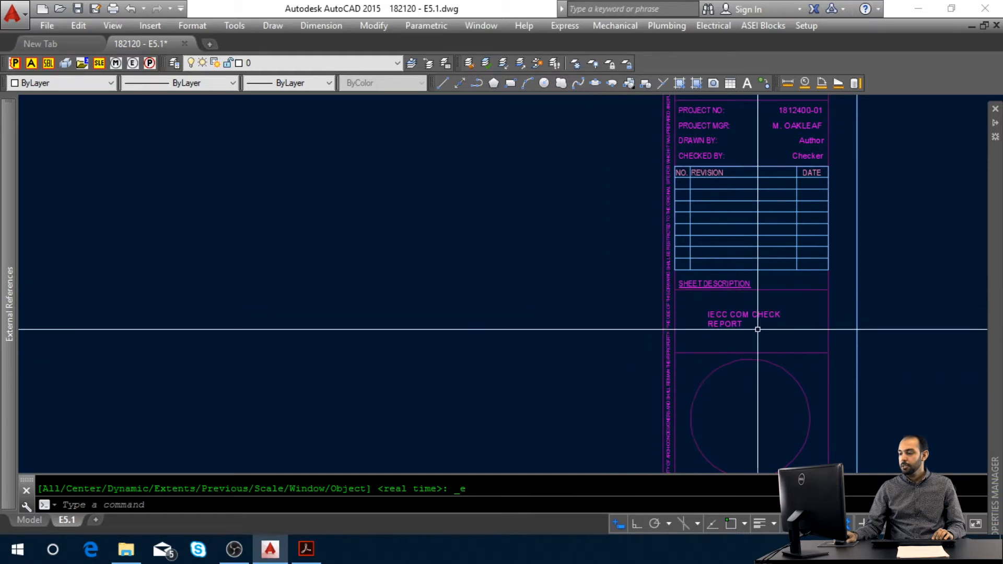
middle_click(540, 314)
middle_click(540, 315)
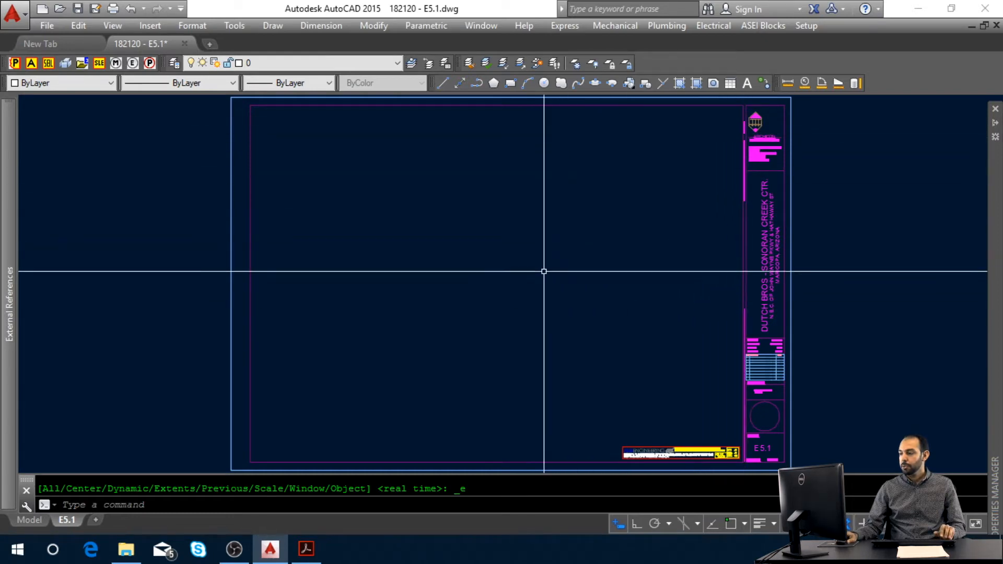
- Switch to E5.1.pdf in Acrobat Reader, examine the exterior and interior lighting compliance certificates and their layout, and return to AutoCAD
click(306, 549)
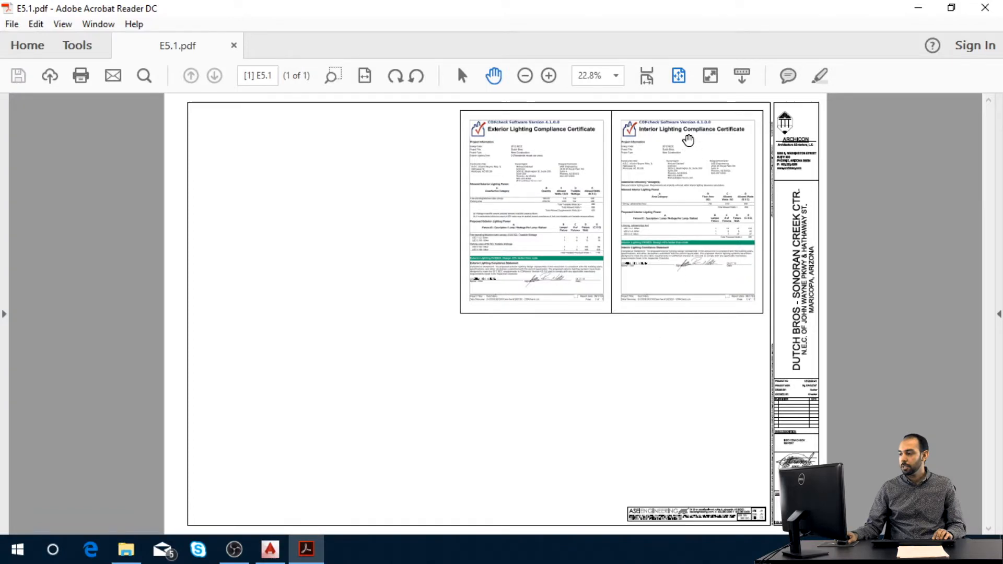
ctrl+scroll(689, 156, up, 2)
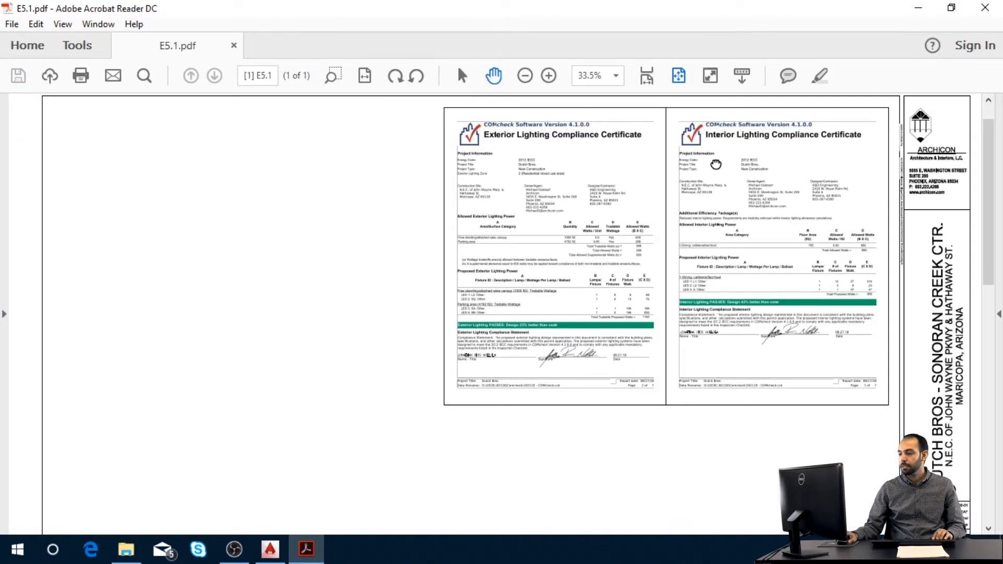
scroll(650, 184, up, 1)
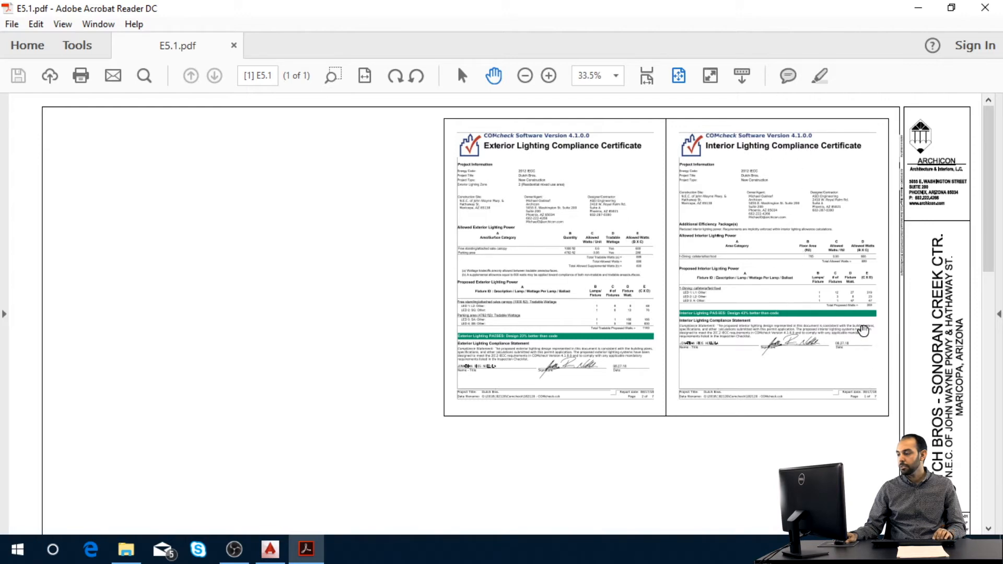
ctrl+scroll(873, 310, up, 1)
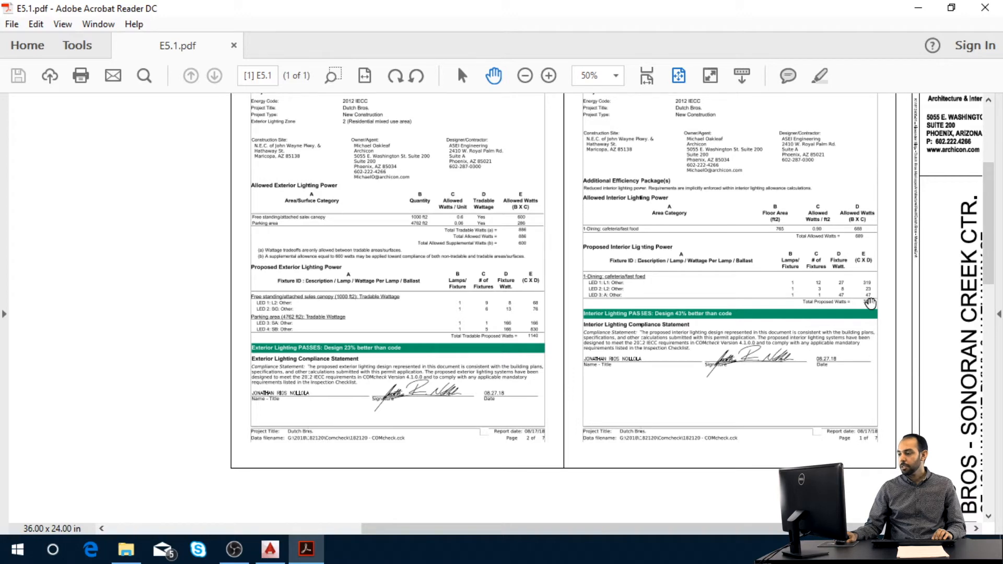
drag(875, 289, 820, 327)
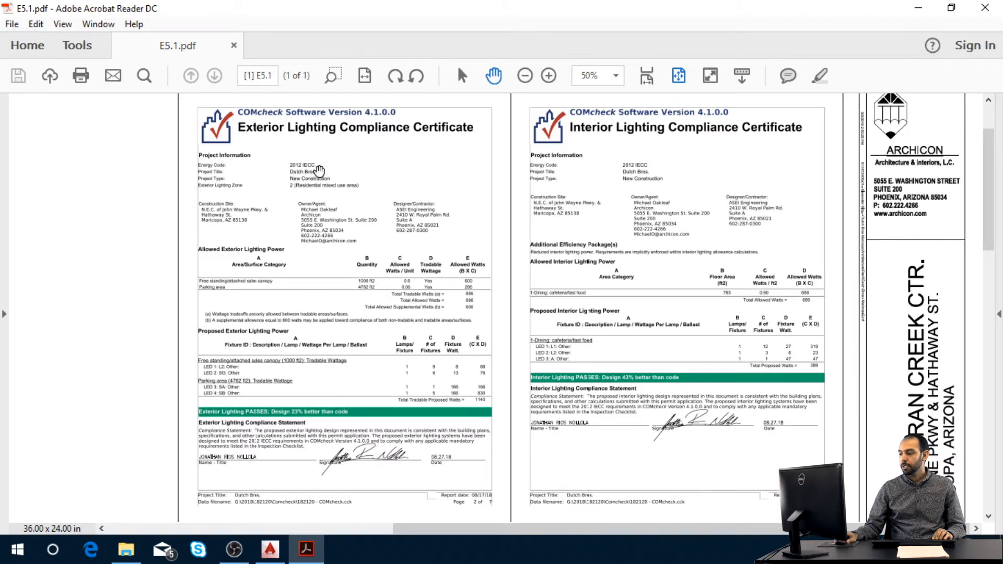
click(675, 75)
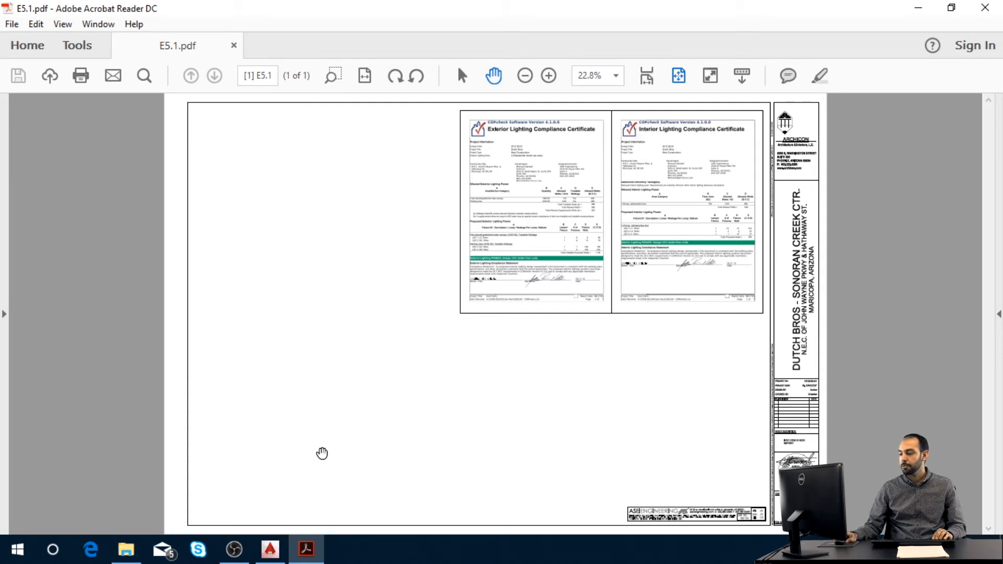
click(270, 549)
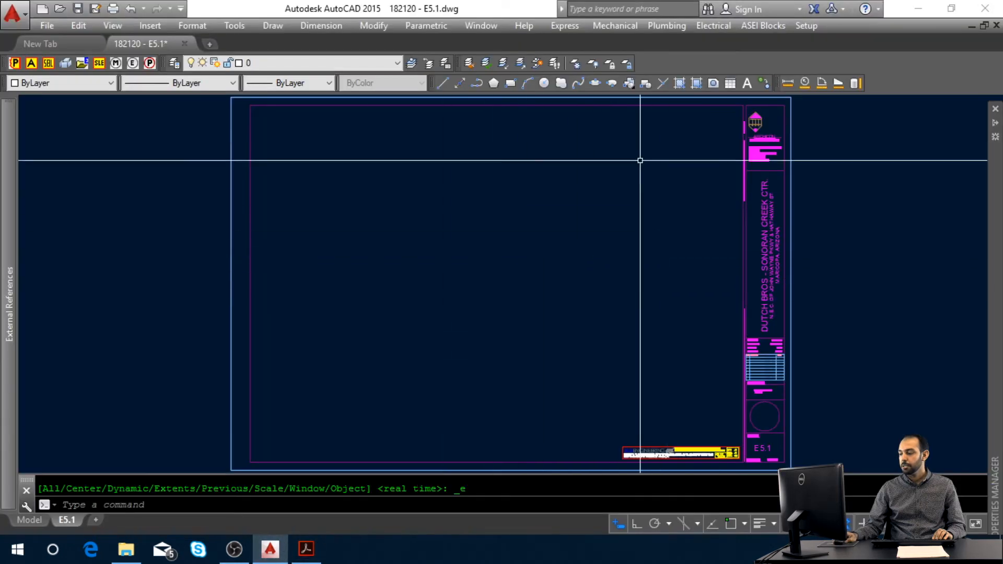